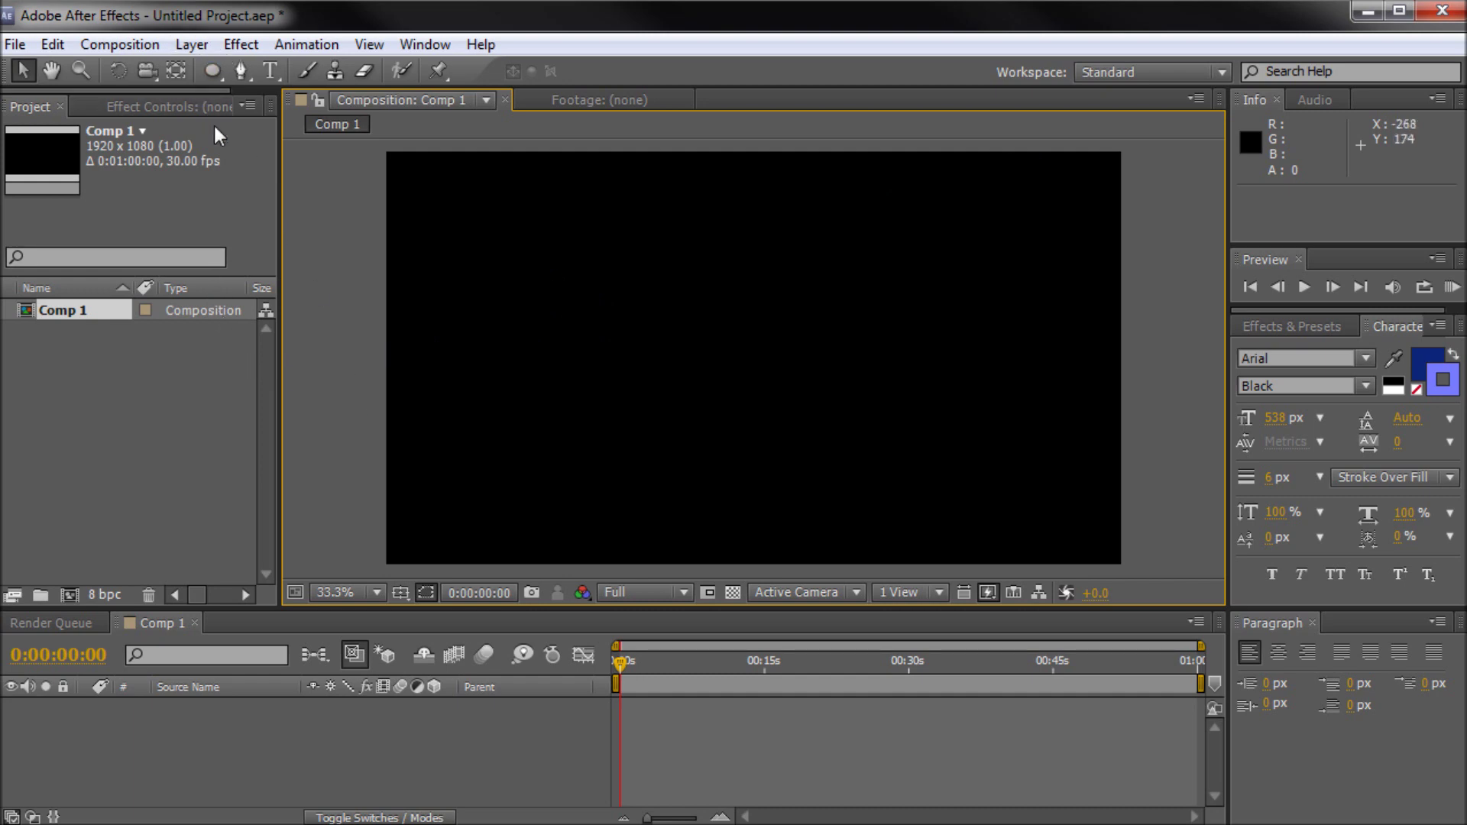
- Create a full-frame 1920 x 1080 royal blue solid, Royal Blue Solid 1, in Comp 1
click(193, 46)
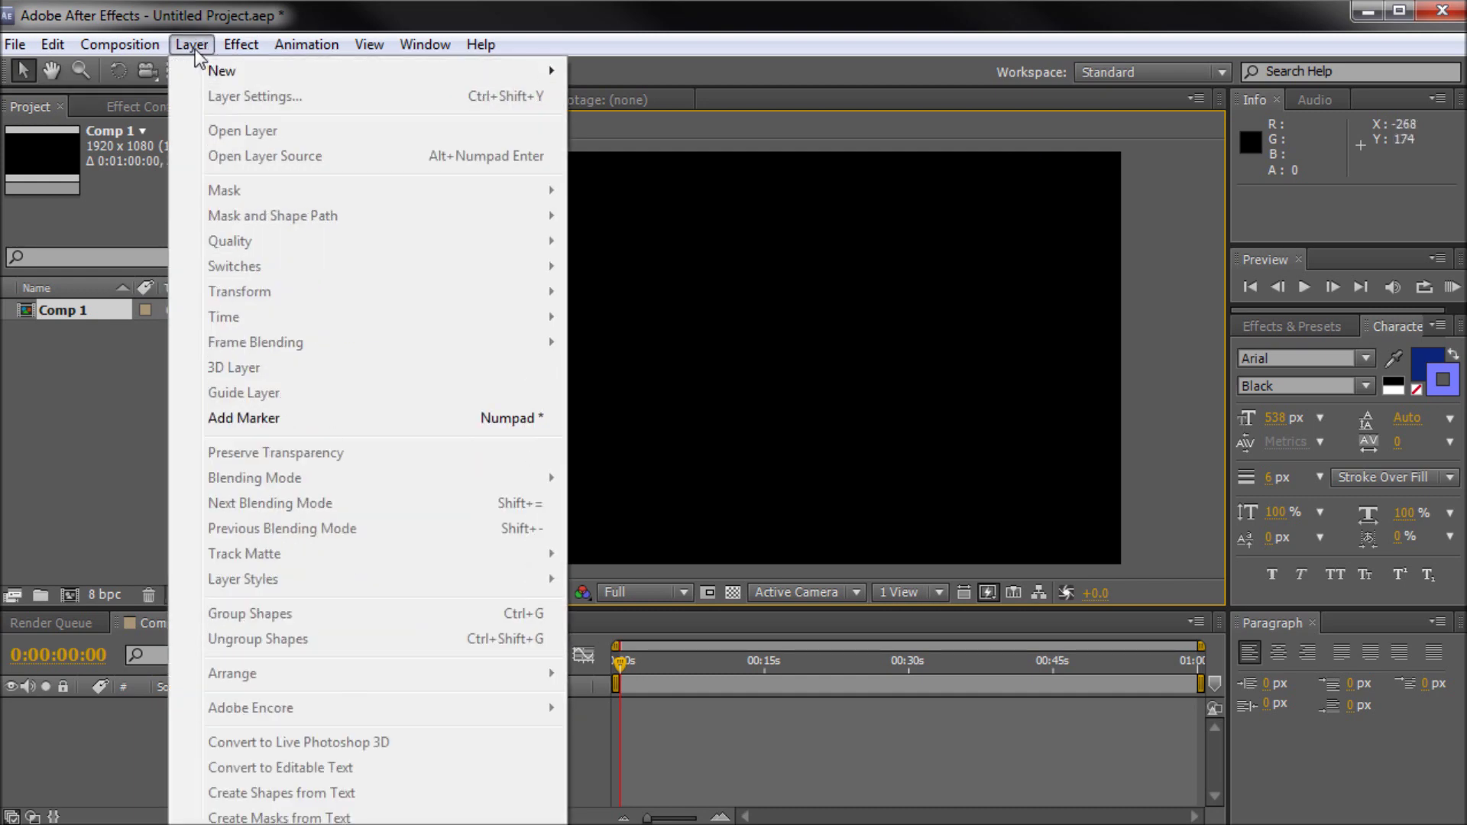
mouse_move(204, 71)
click(620, 97)
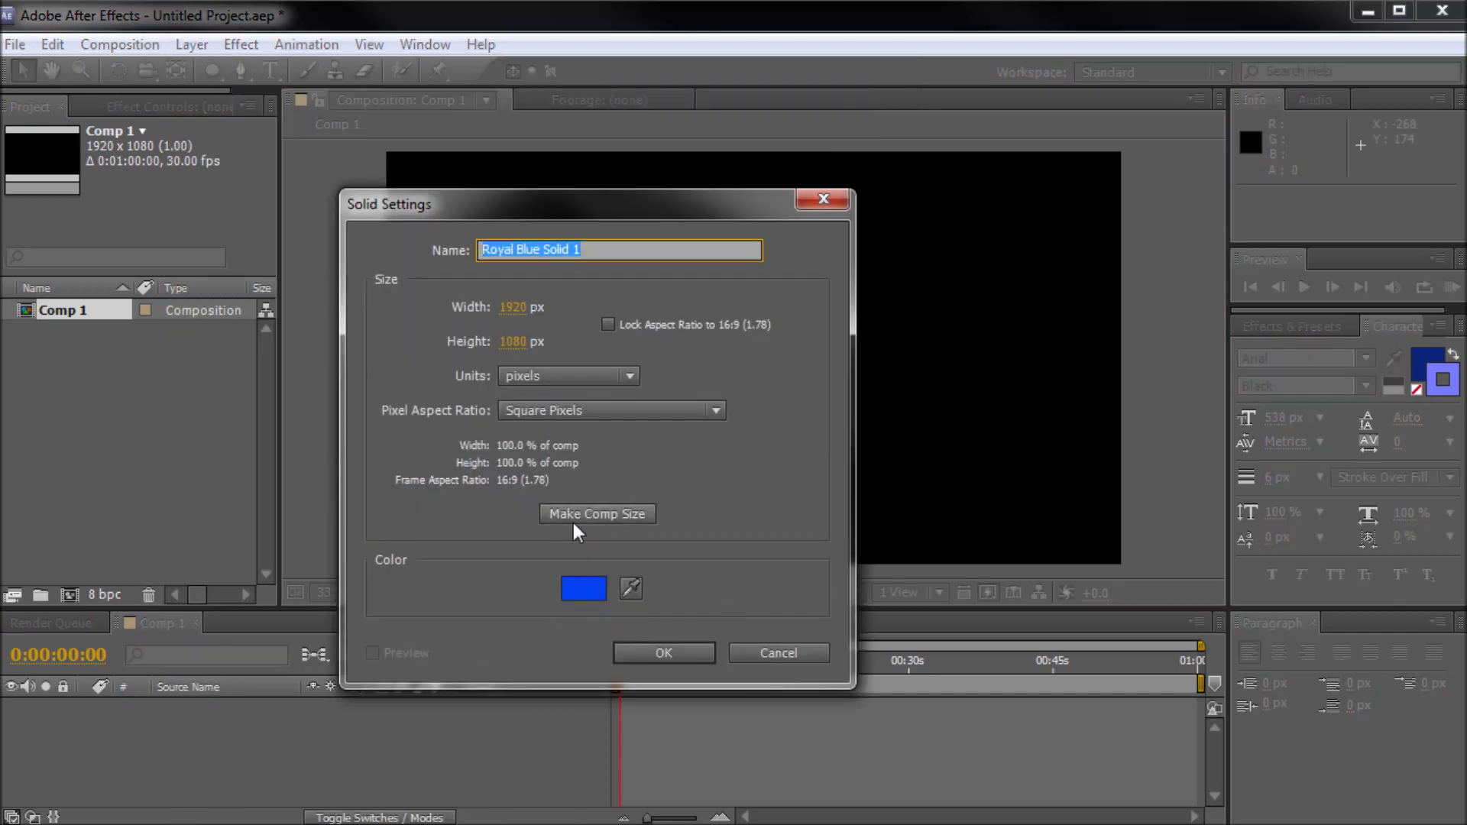
click(587, 587)
click(692, 180)
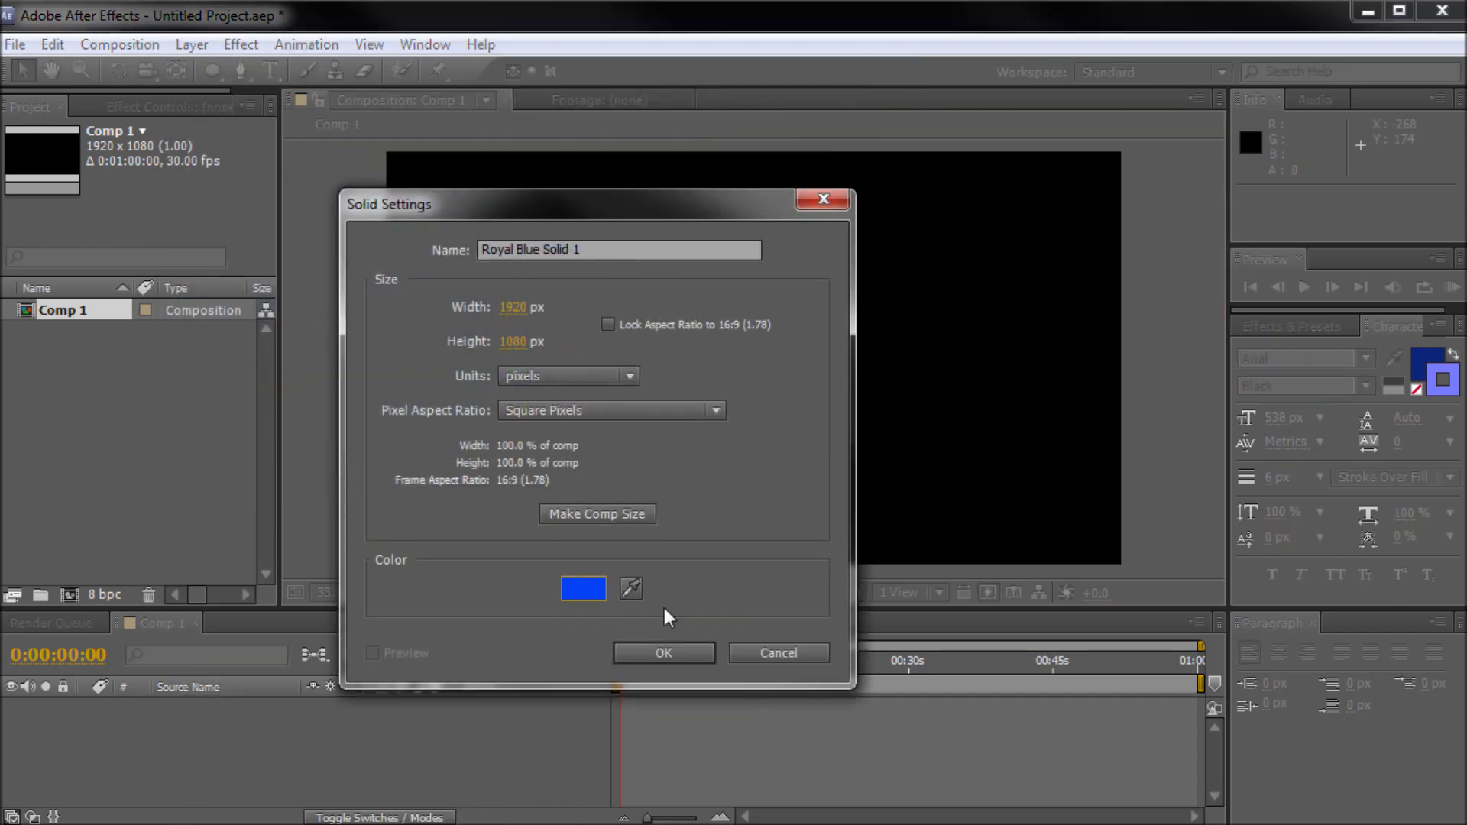
click(655, 655)
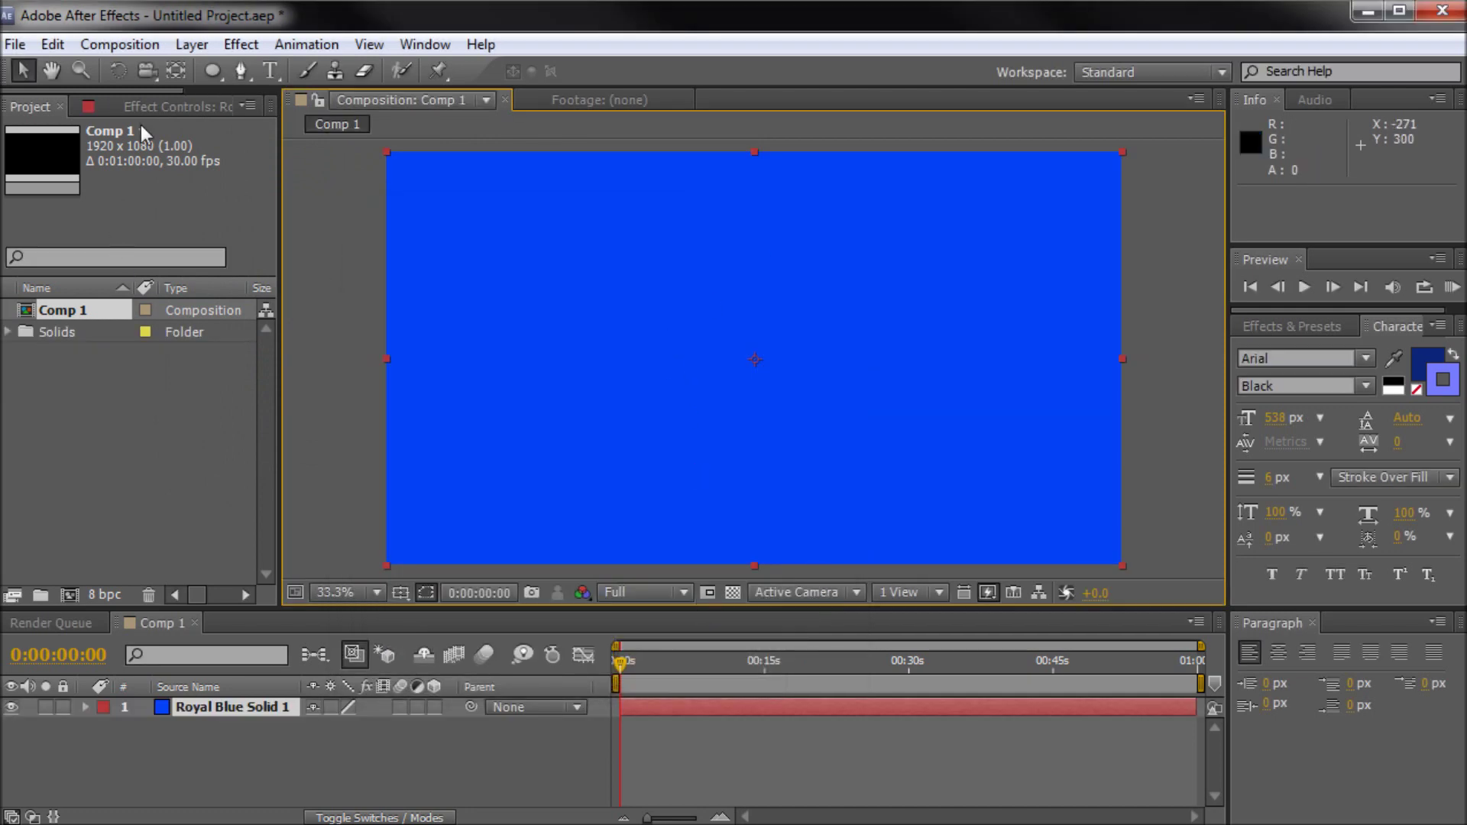
click(217, 71)
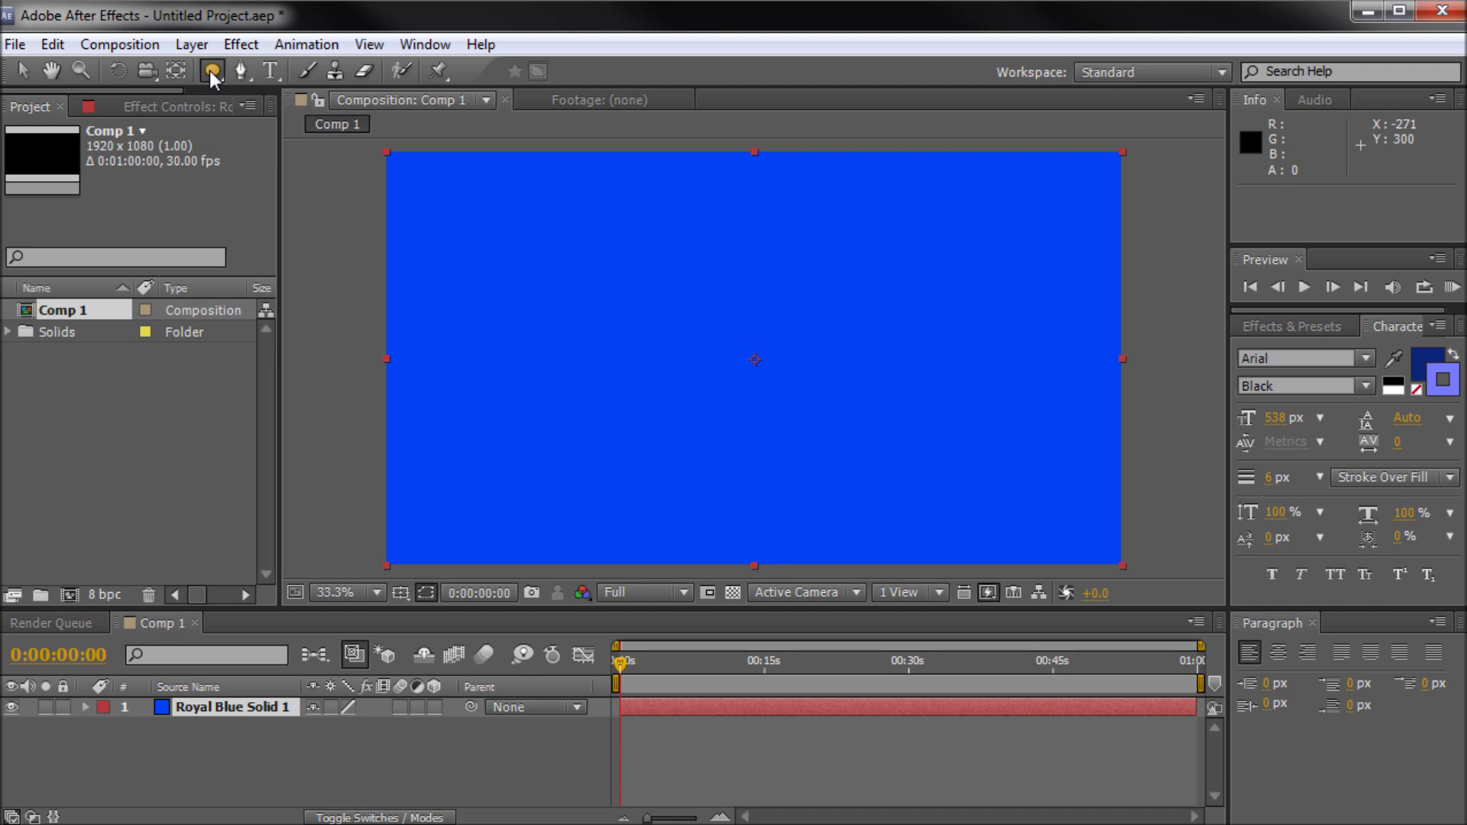
- Draw an elliptical mask over the middle of the blue solid
drag(213, 77, 301, 126)
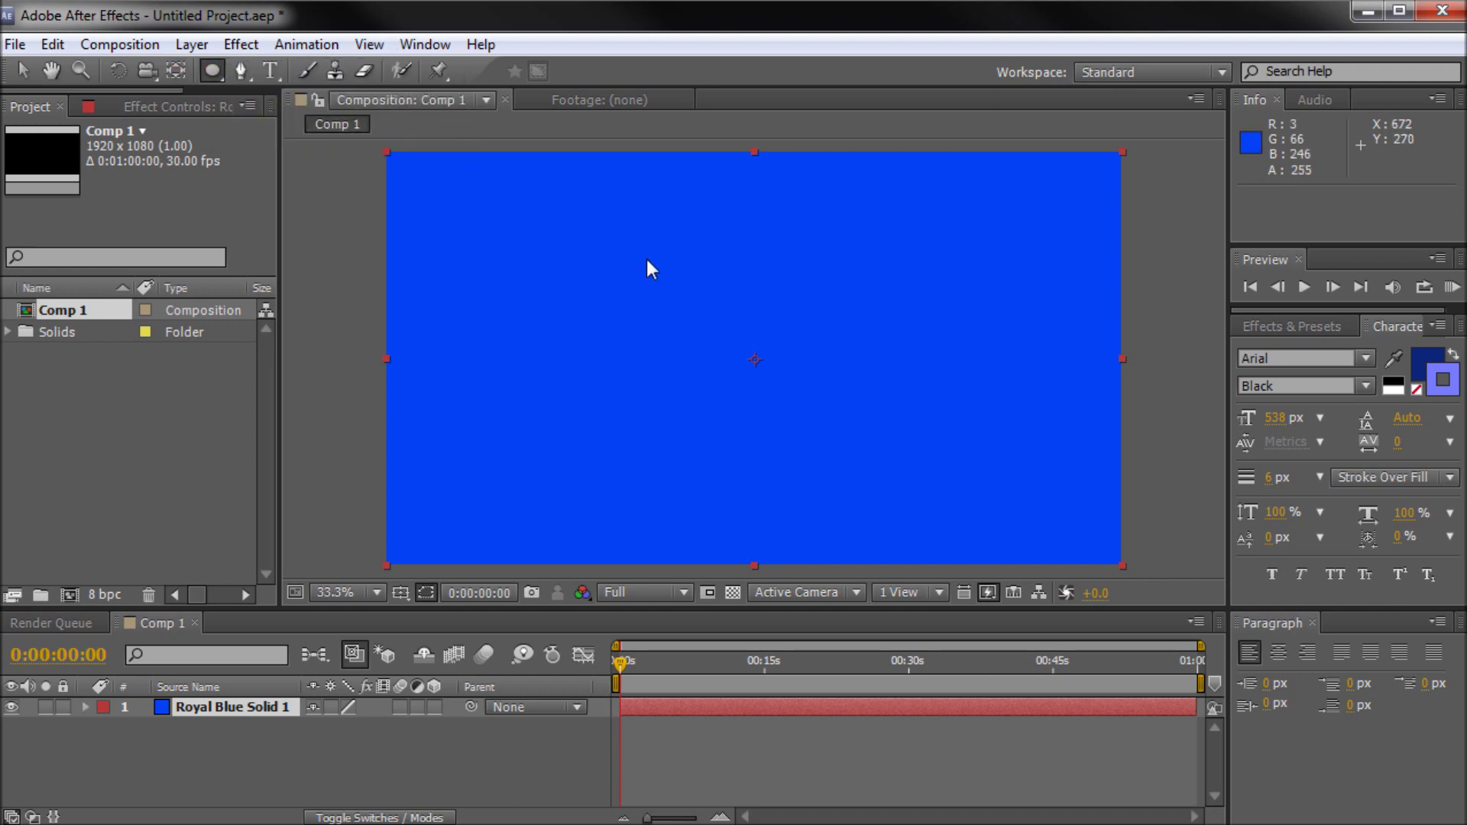
drag(565, 219, 916, 407)
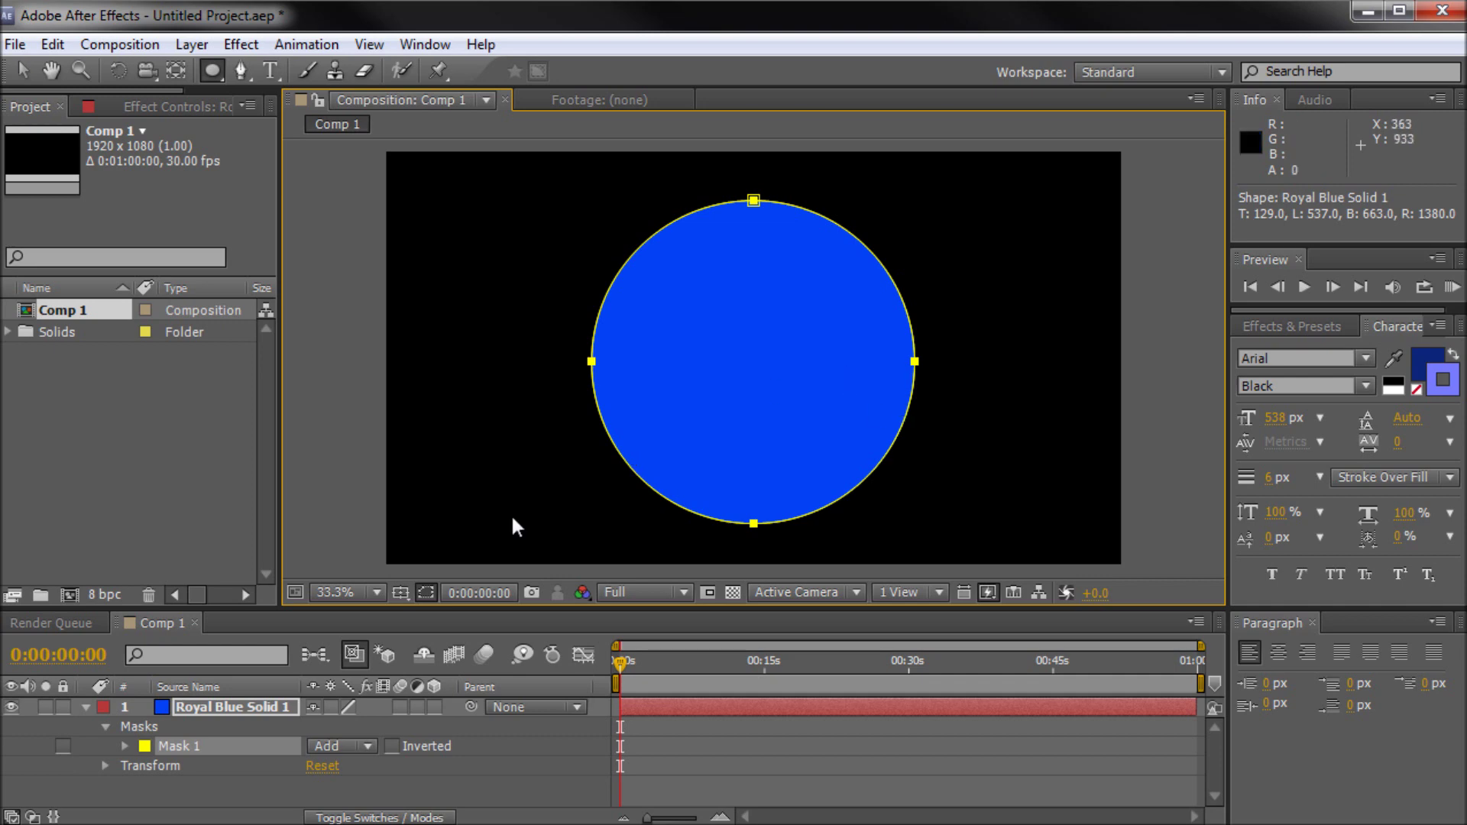
click(125, 746)
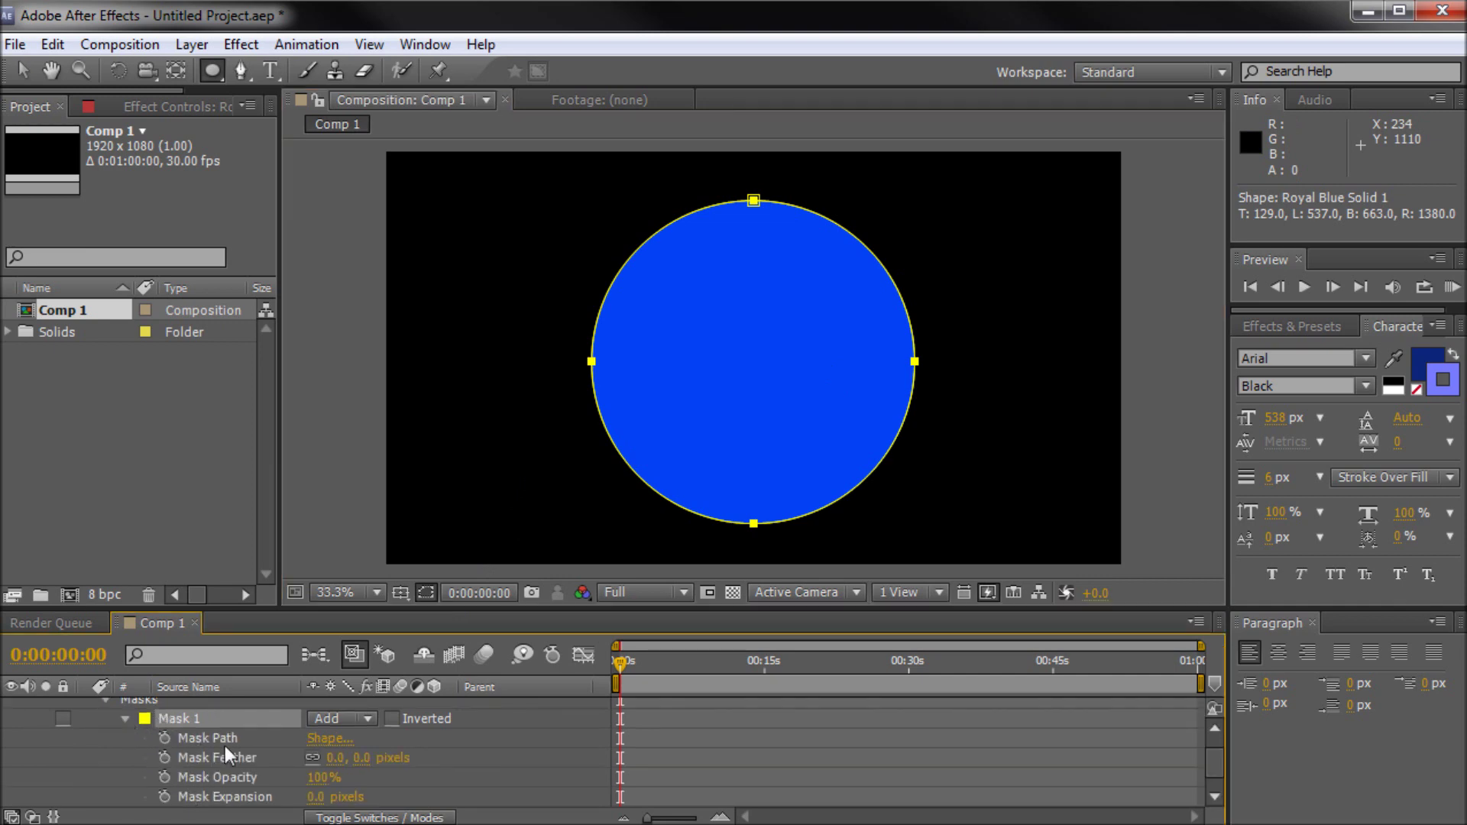
- Set Mask 1's feather to 186 px and its expansion to 82 px
drag(282, 608, 277, 582)
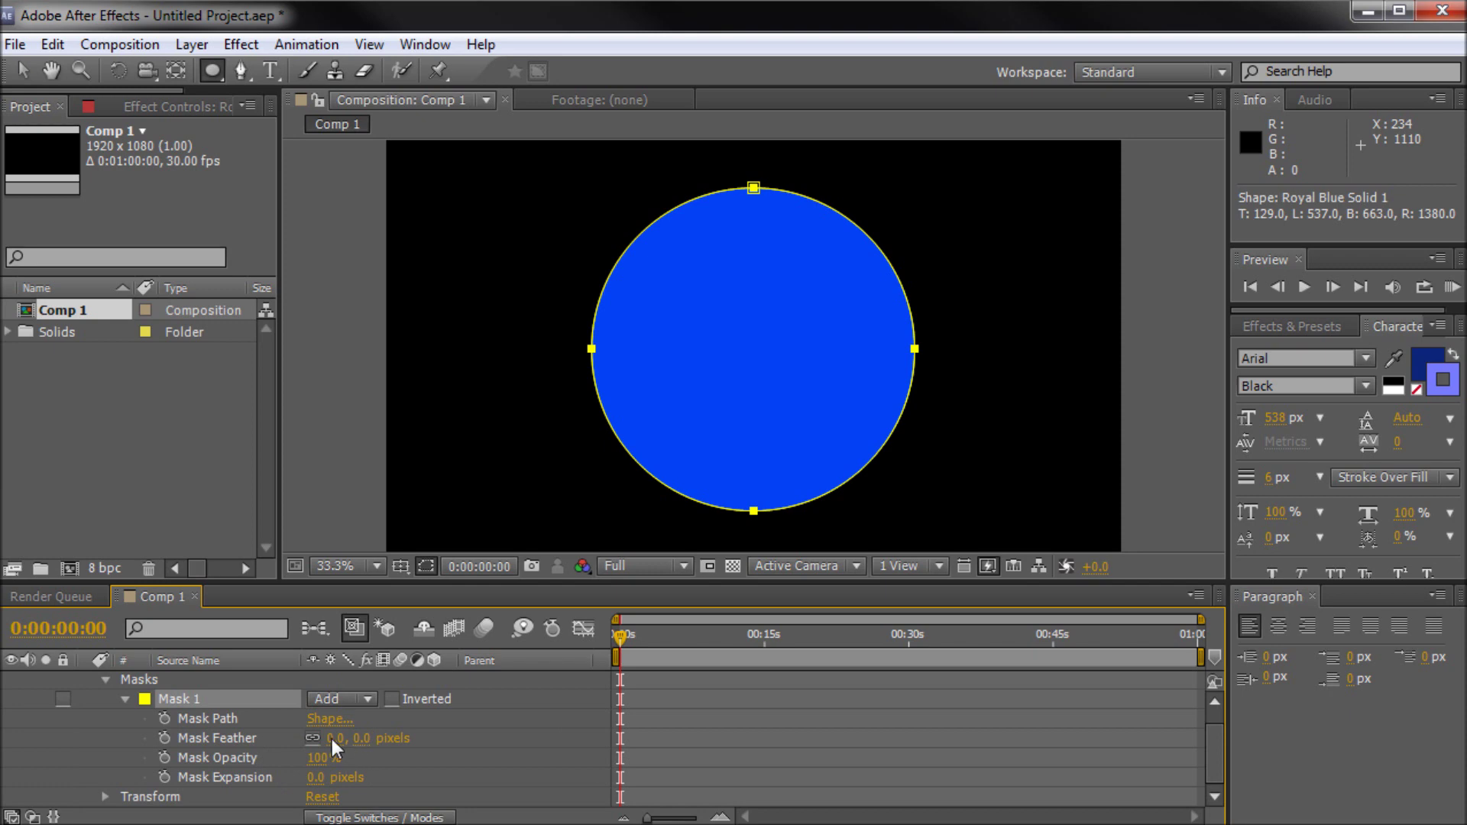
drag(364, 741, 494, 744)
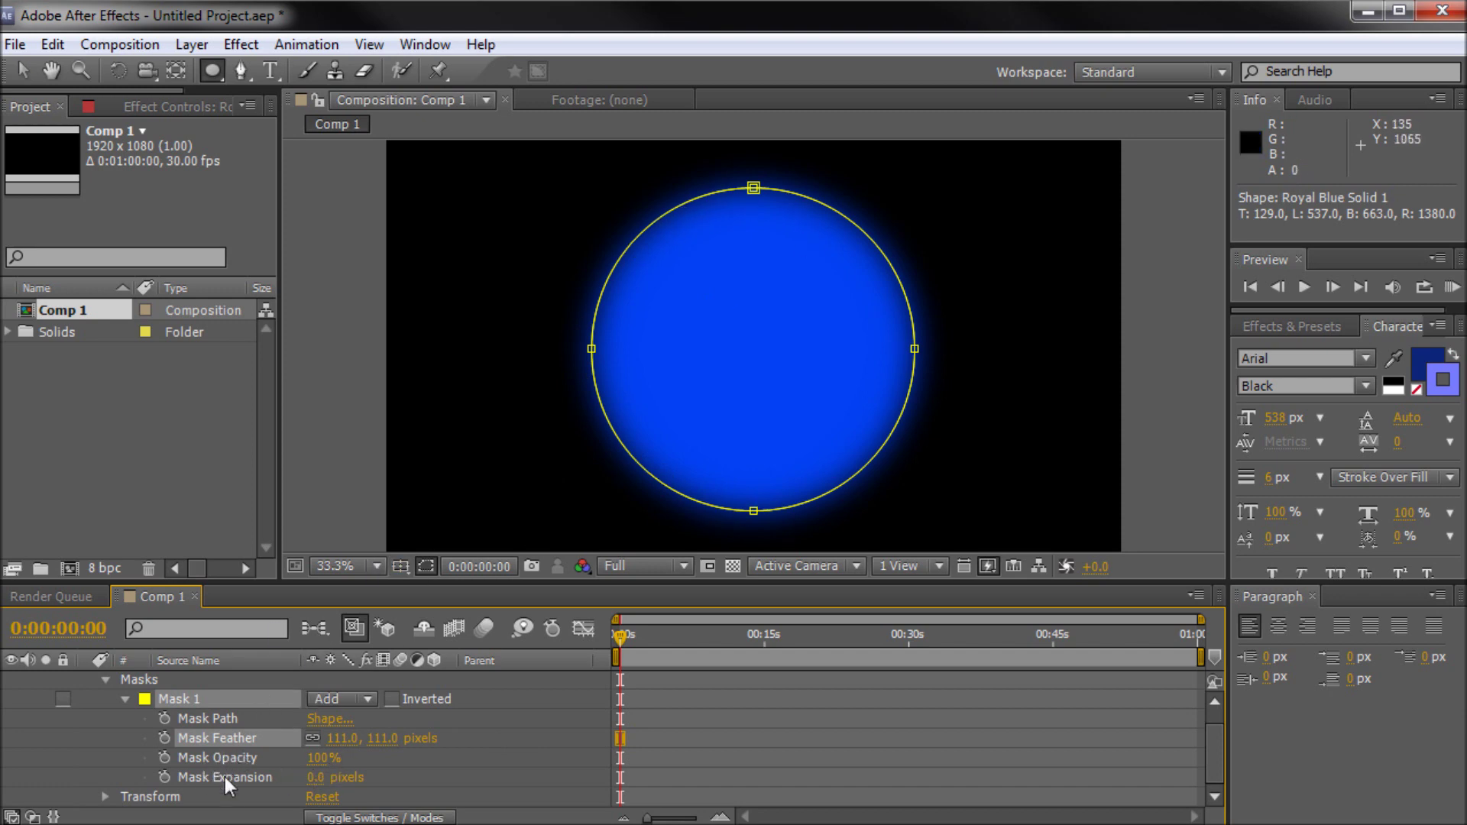
mouse_move(312, 781)
mouse_down()
mouse_move(372, 782)
mouse_move(352, 774)
mouse_move(388, 739)
mouse_move(423, 744)
mouse_move(397, 738)
mouse_up()
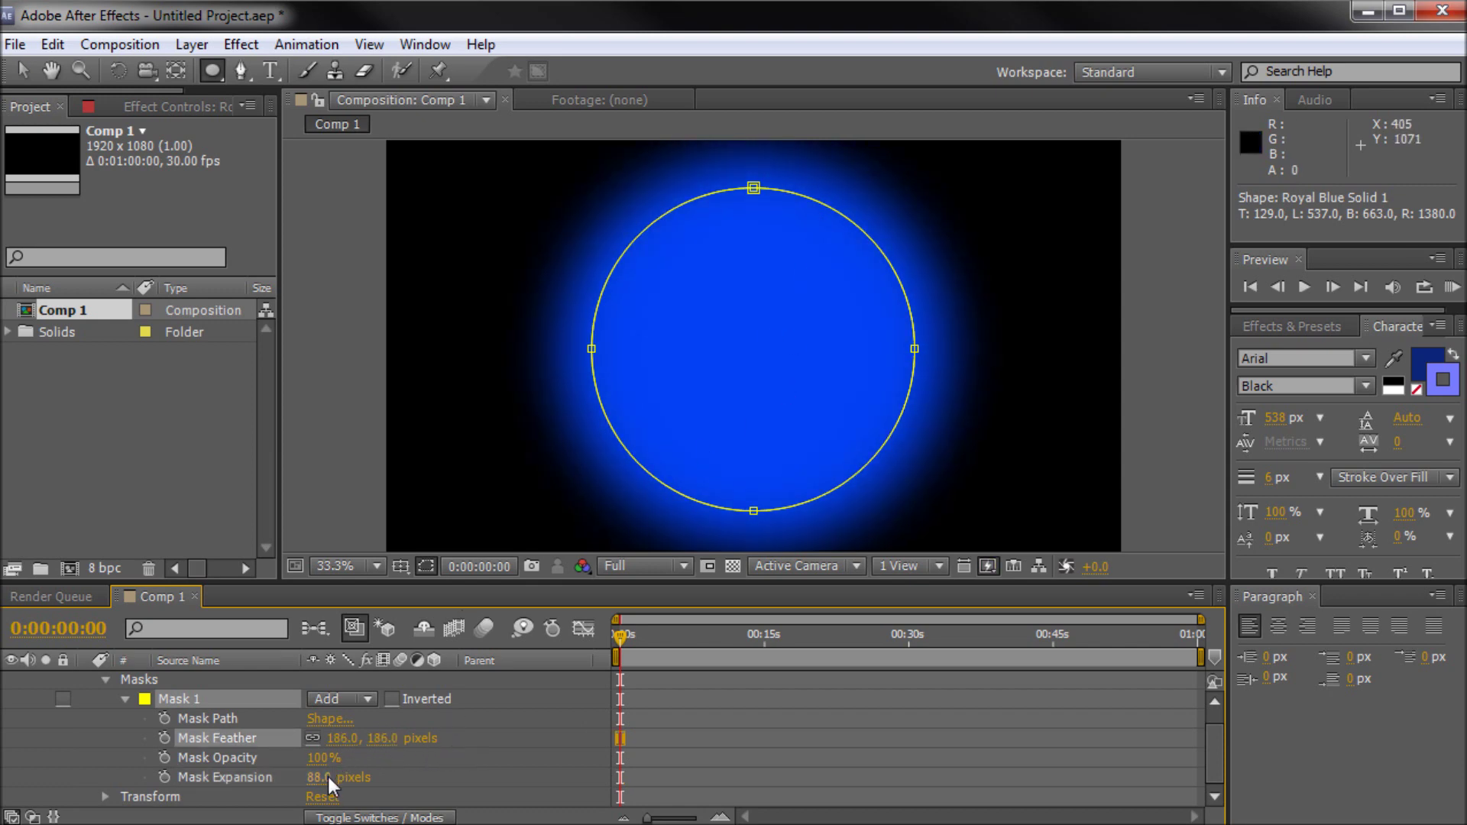
drag(328, 776, 320, 777)
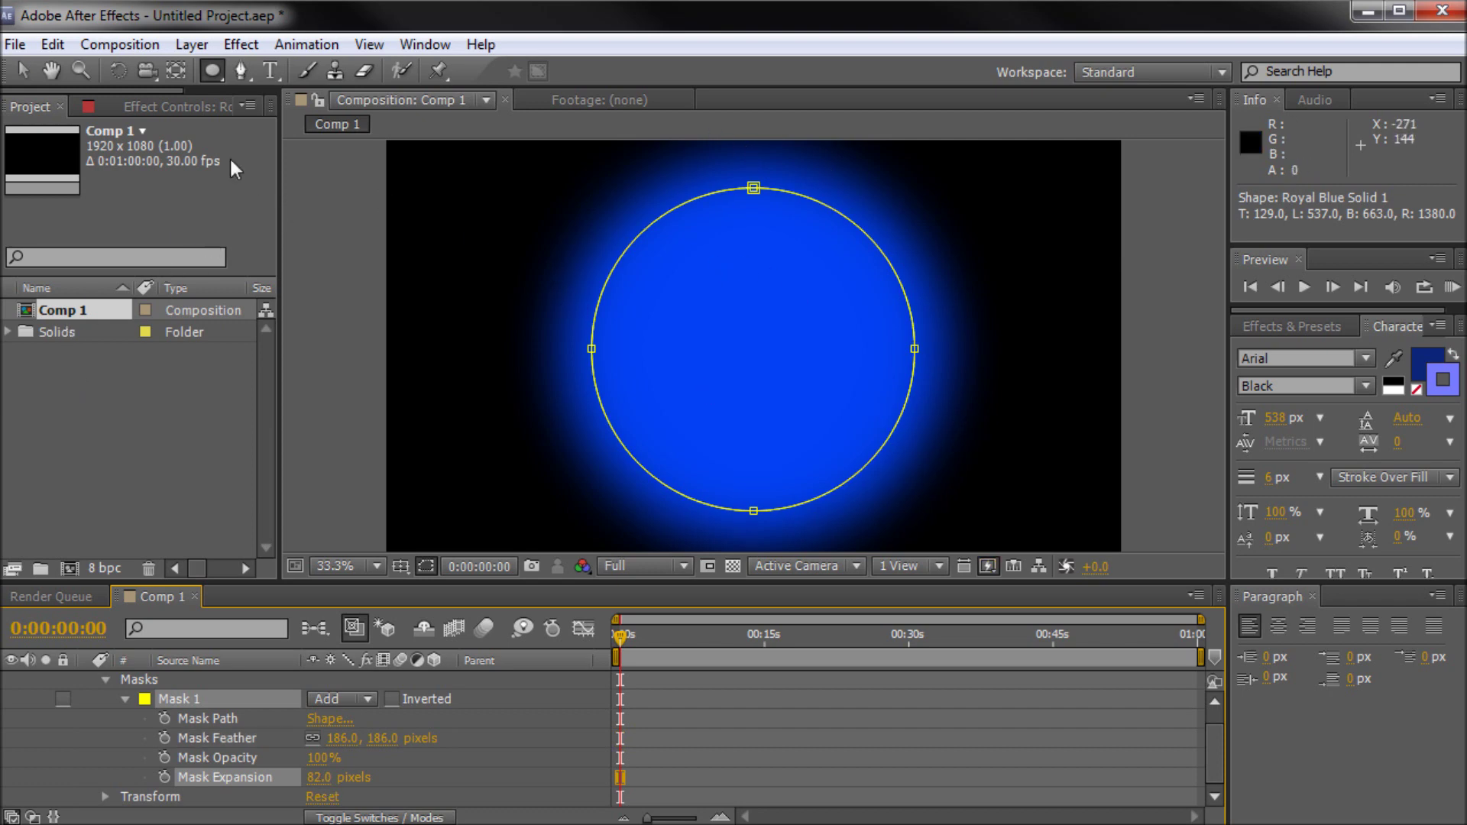
click(268, 71)
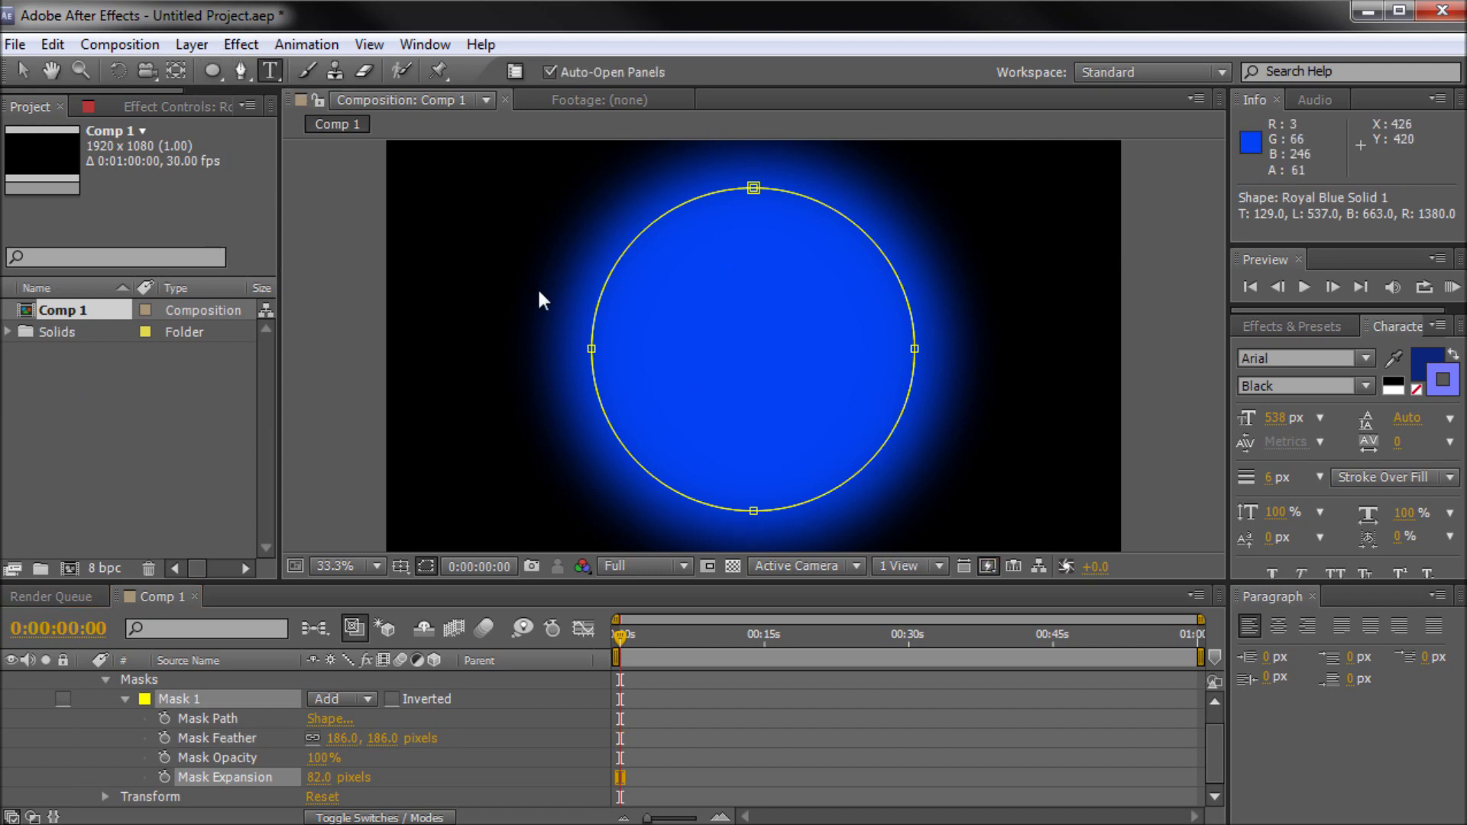
- Type the title 'RCG' and move it down and right over the circle
click(493, 342)
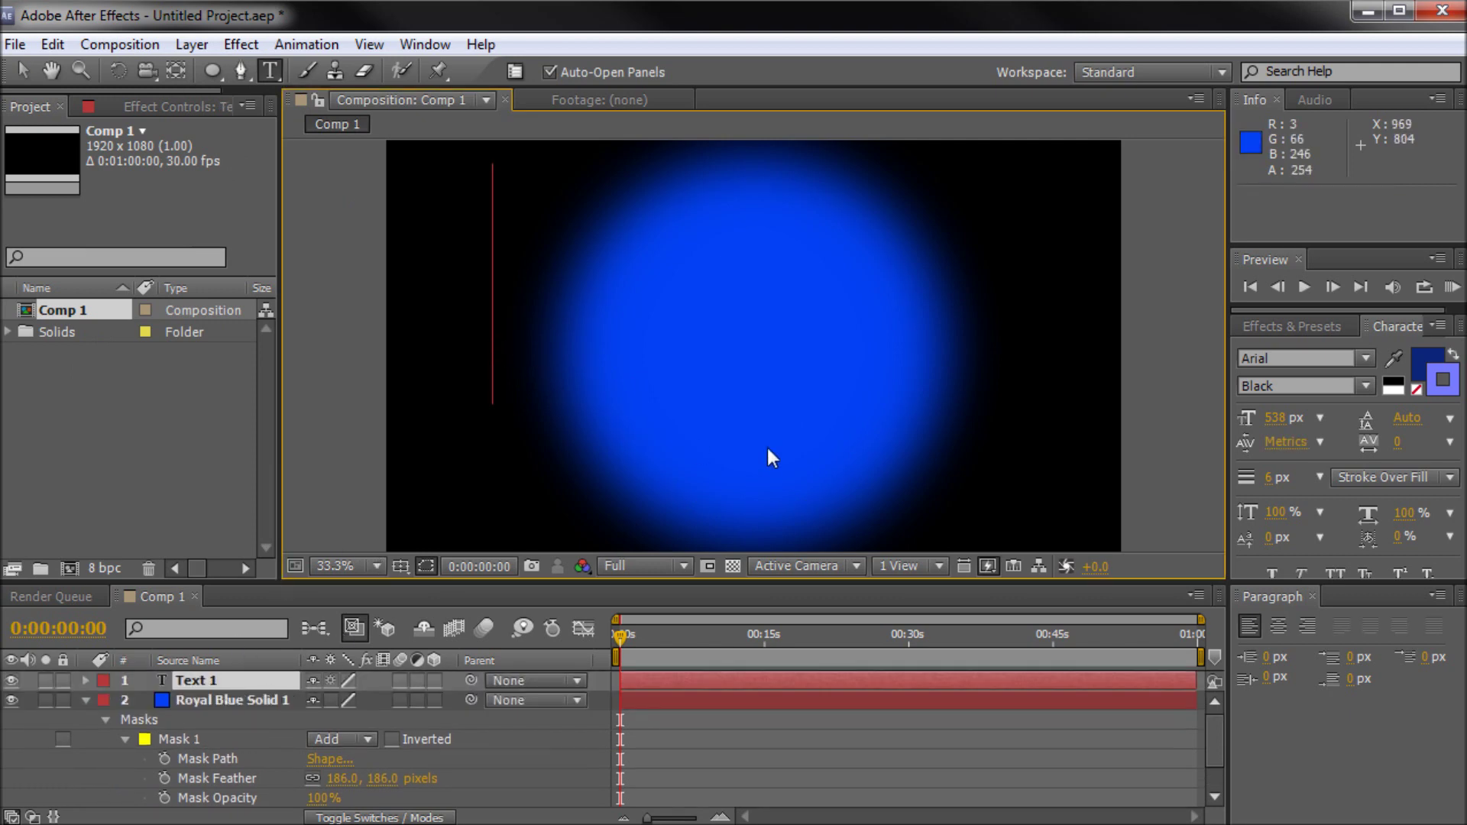
text(RCG)
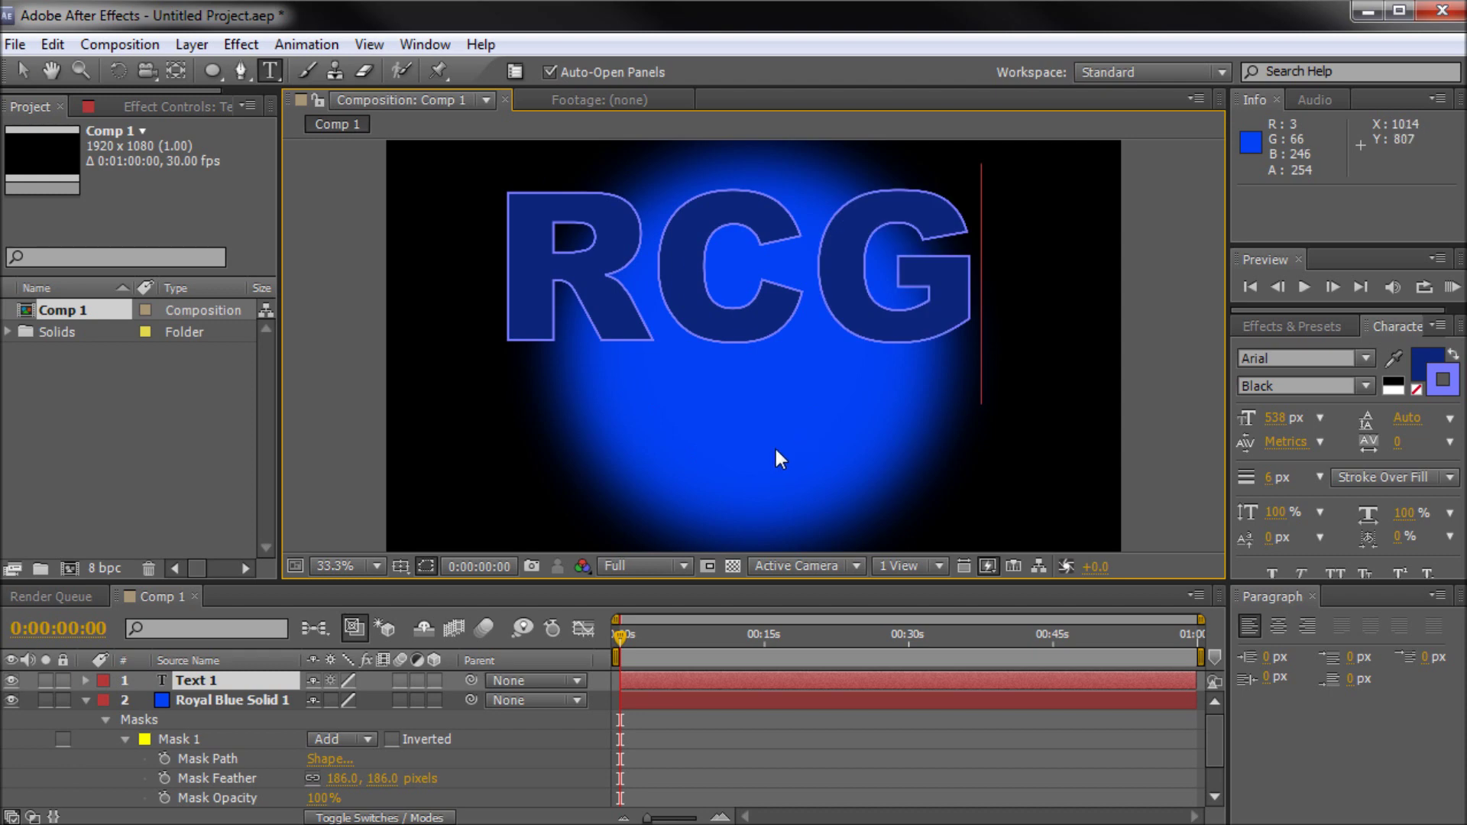
click(24, 70)
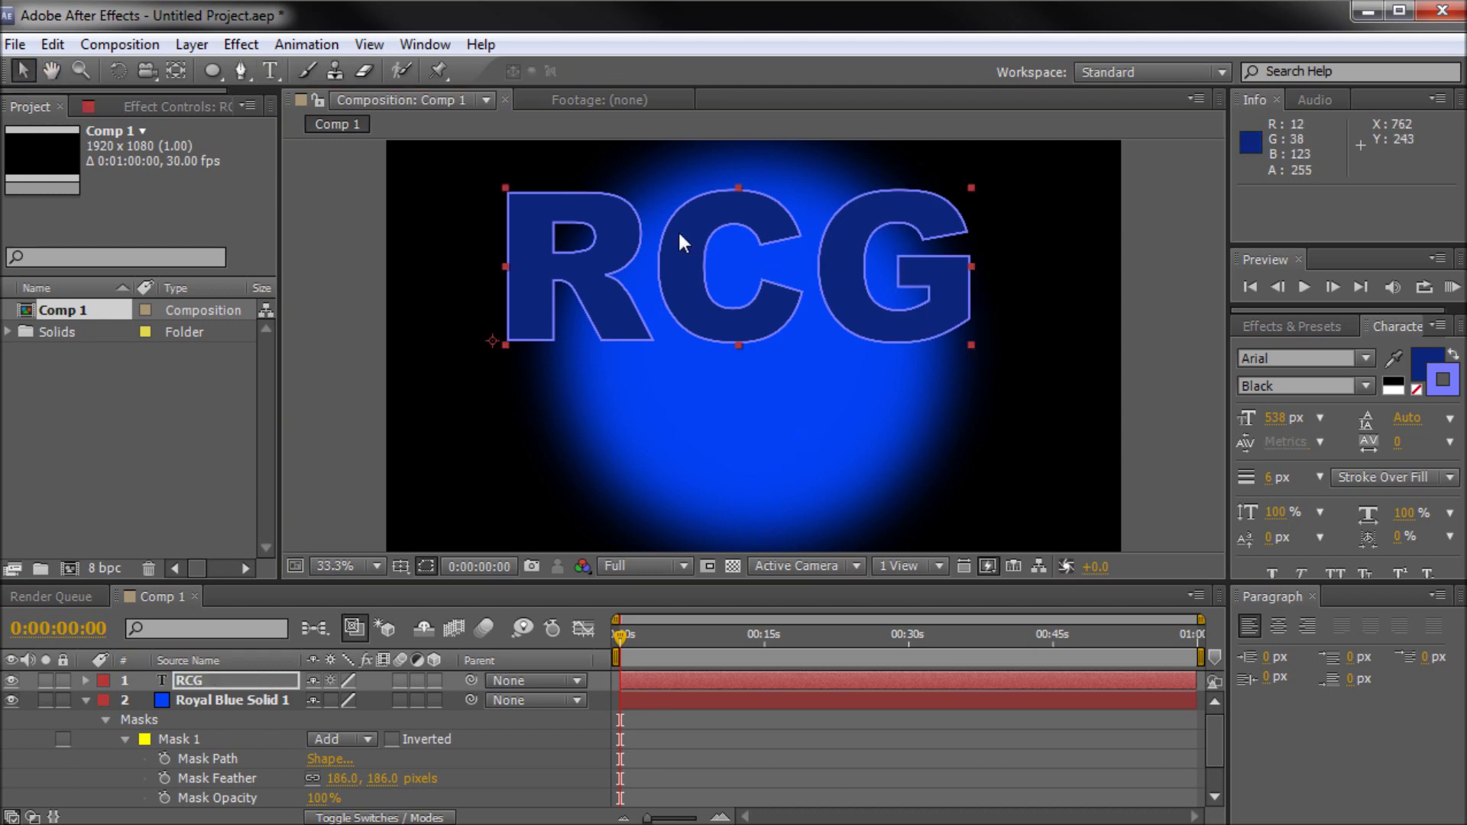
drag(677, 231, 701, 307)
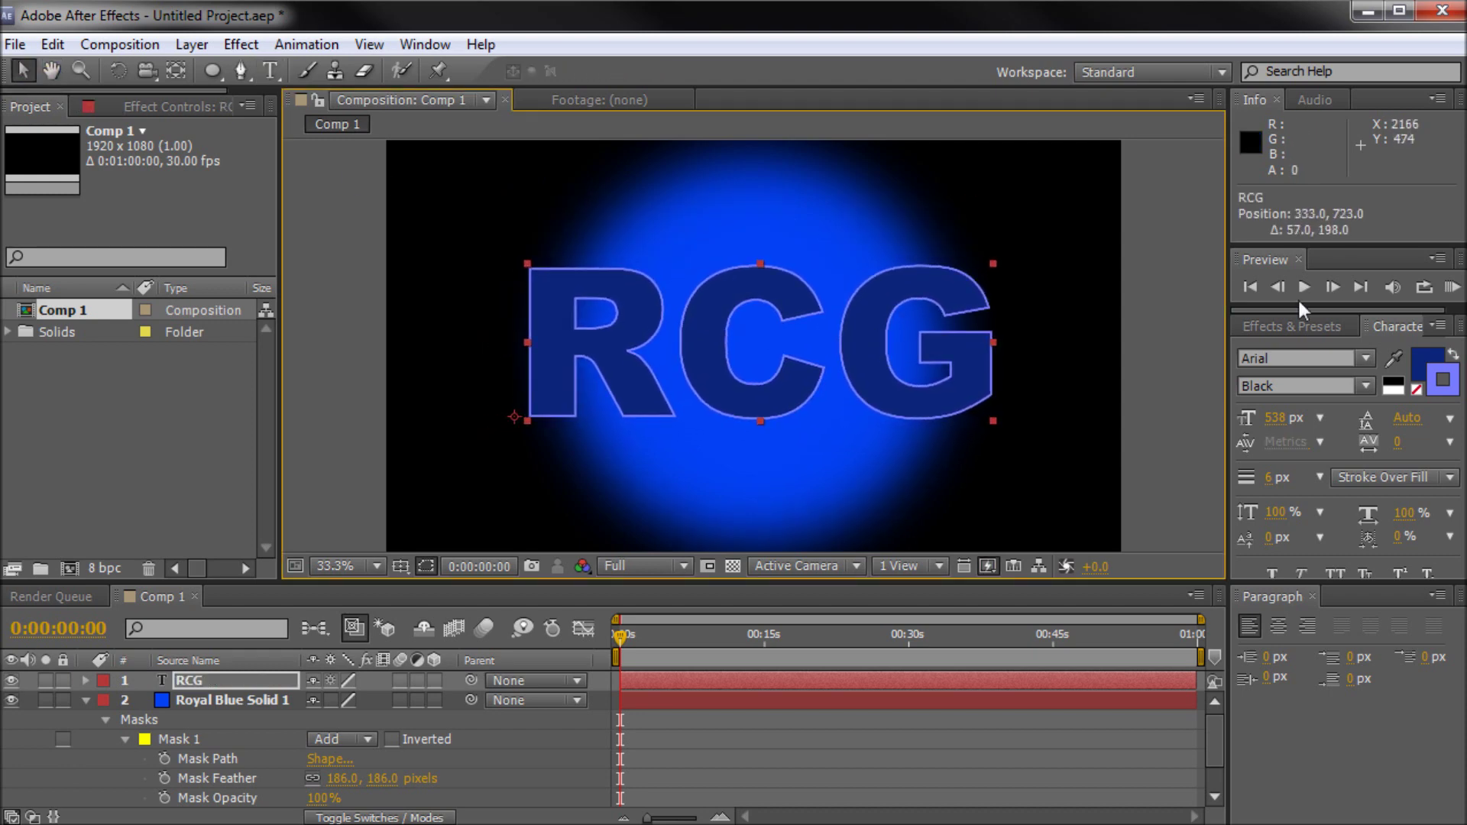
- Give the RCG text a lighter blue 6C6FFC outline, 8 px wide
click(1444, 388)
drag(374, 185, 365, 172)
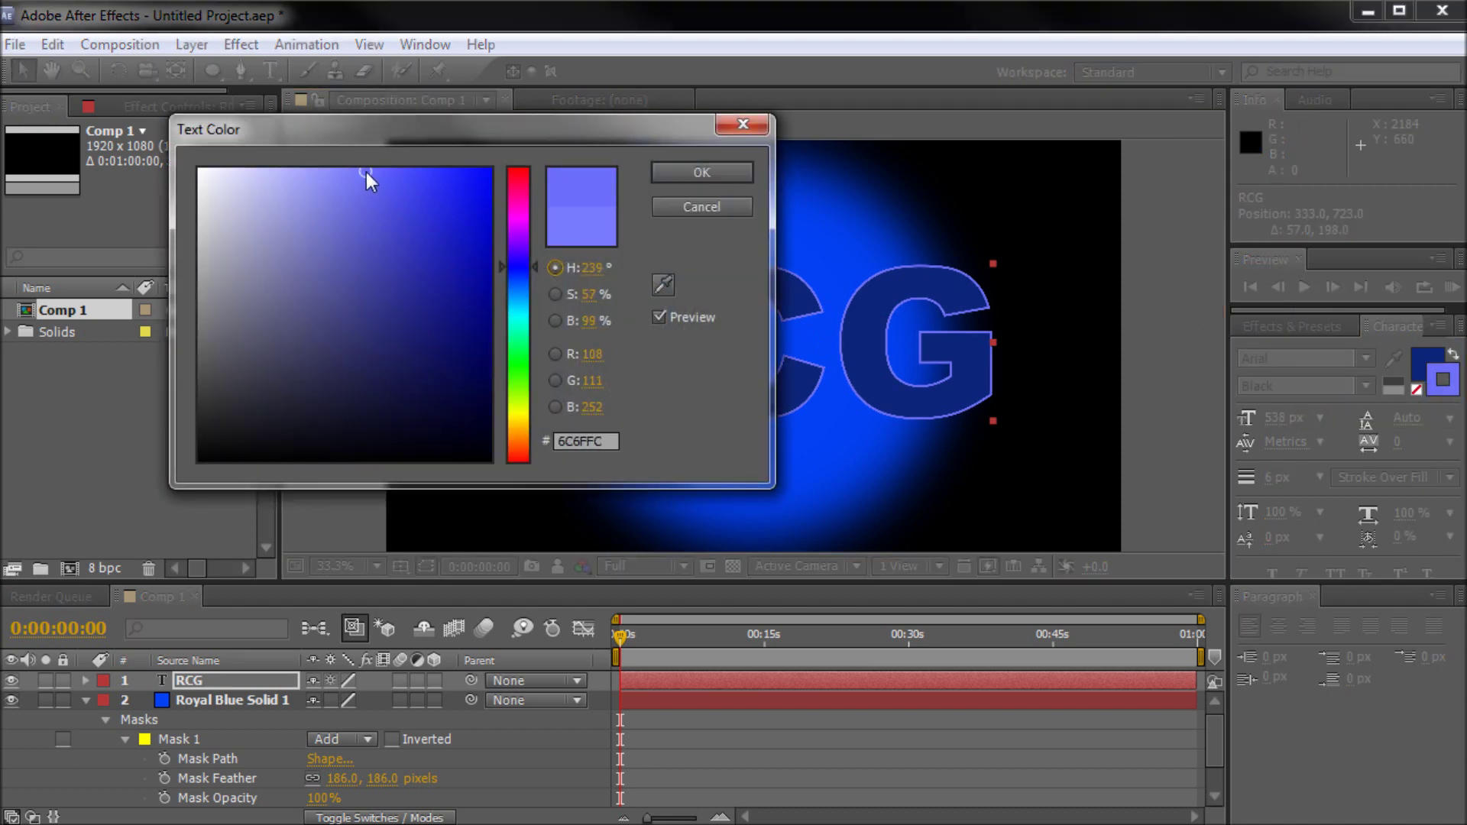
click(682, 171)
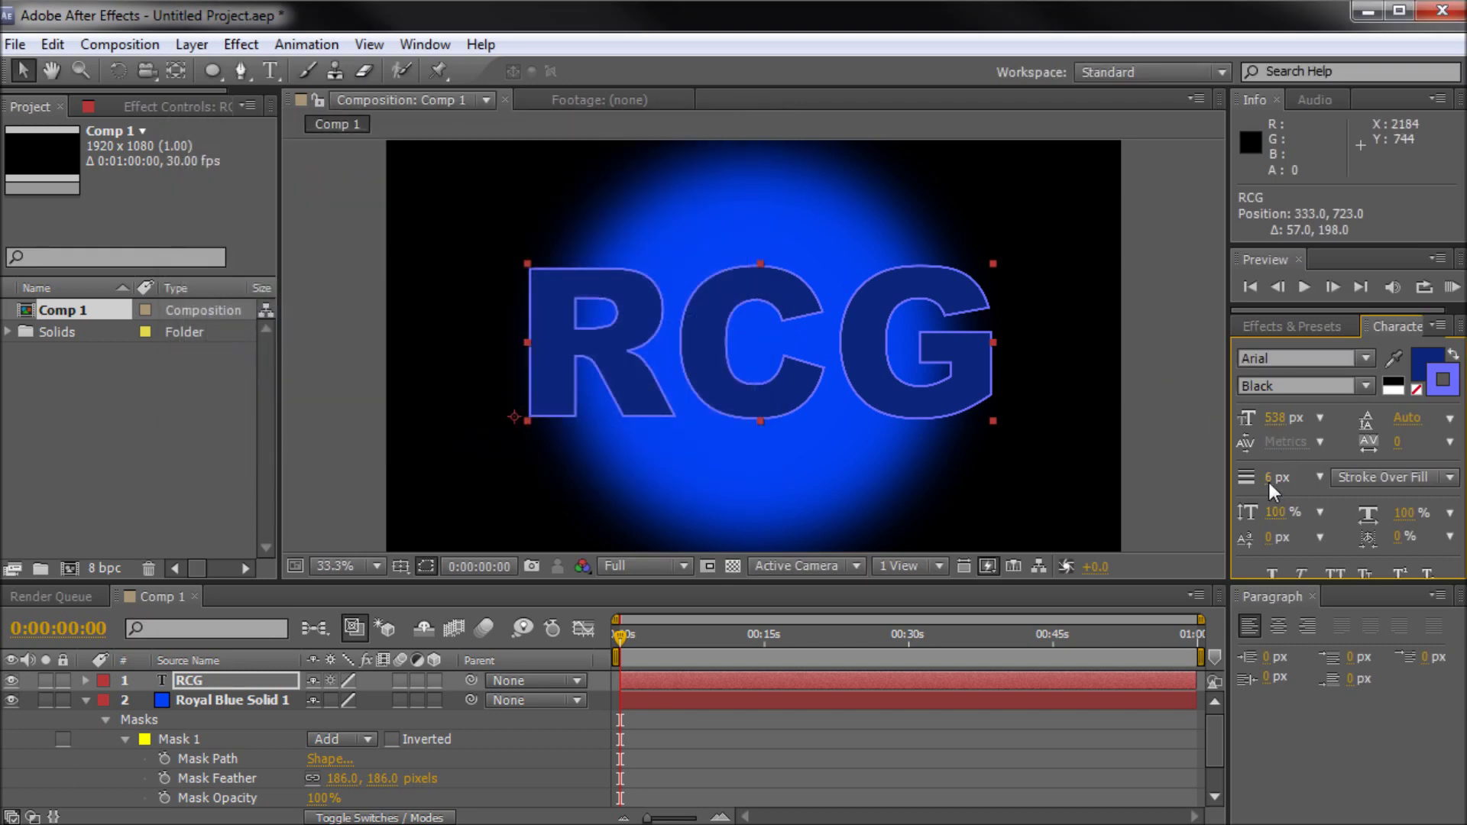
drag(1268, 483, 1267, 483)
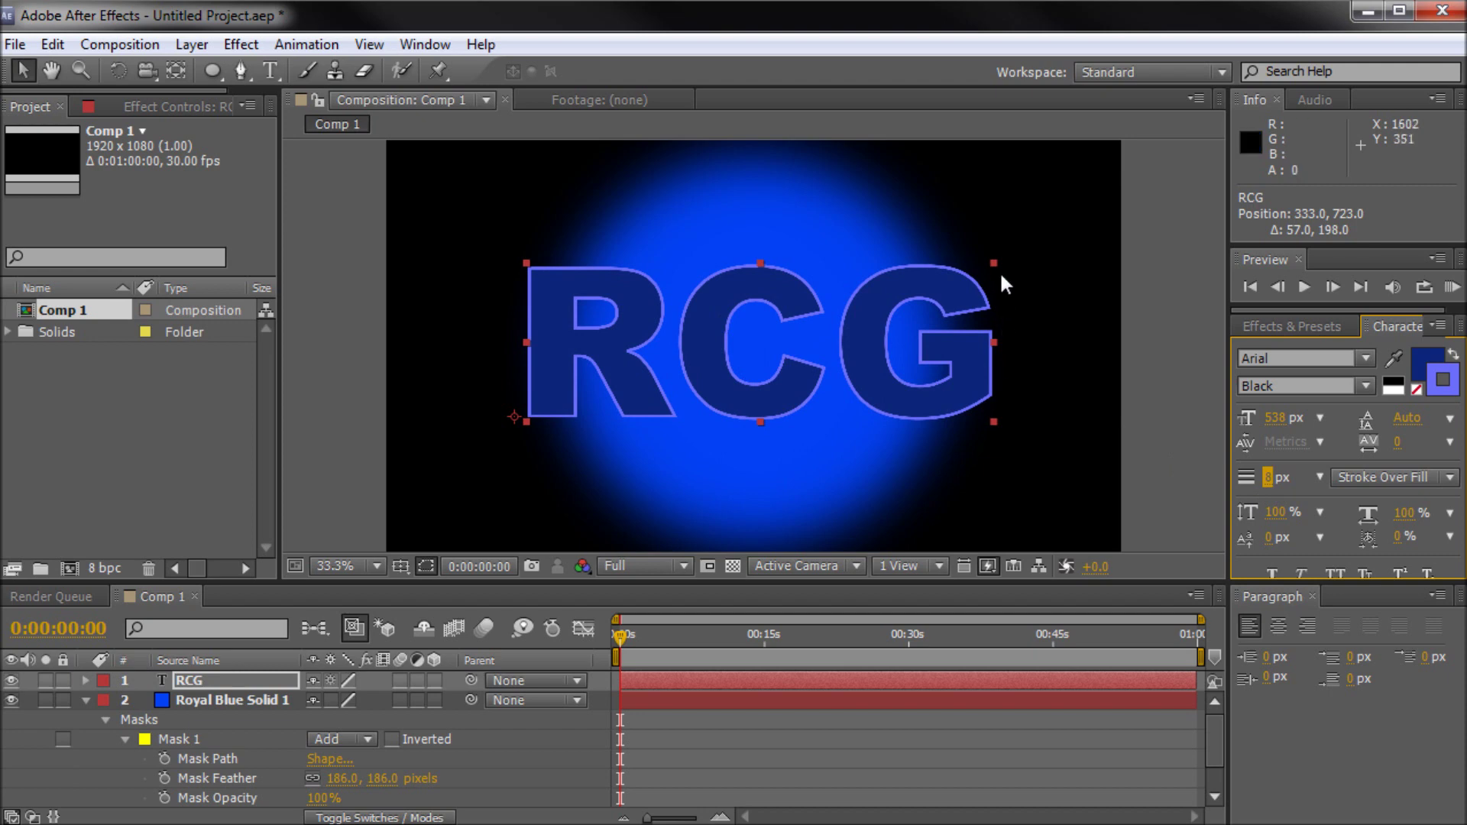
- Scale the RCG text down slightly and centre it on the glowing circle
drag(994, 263, 948, 276)
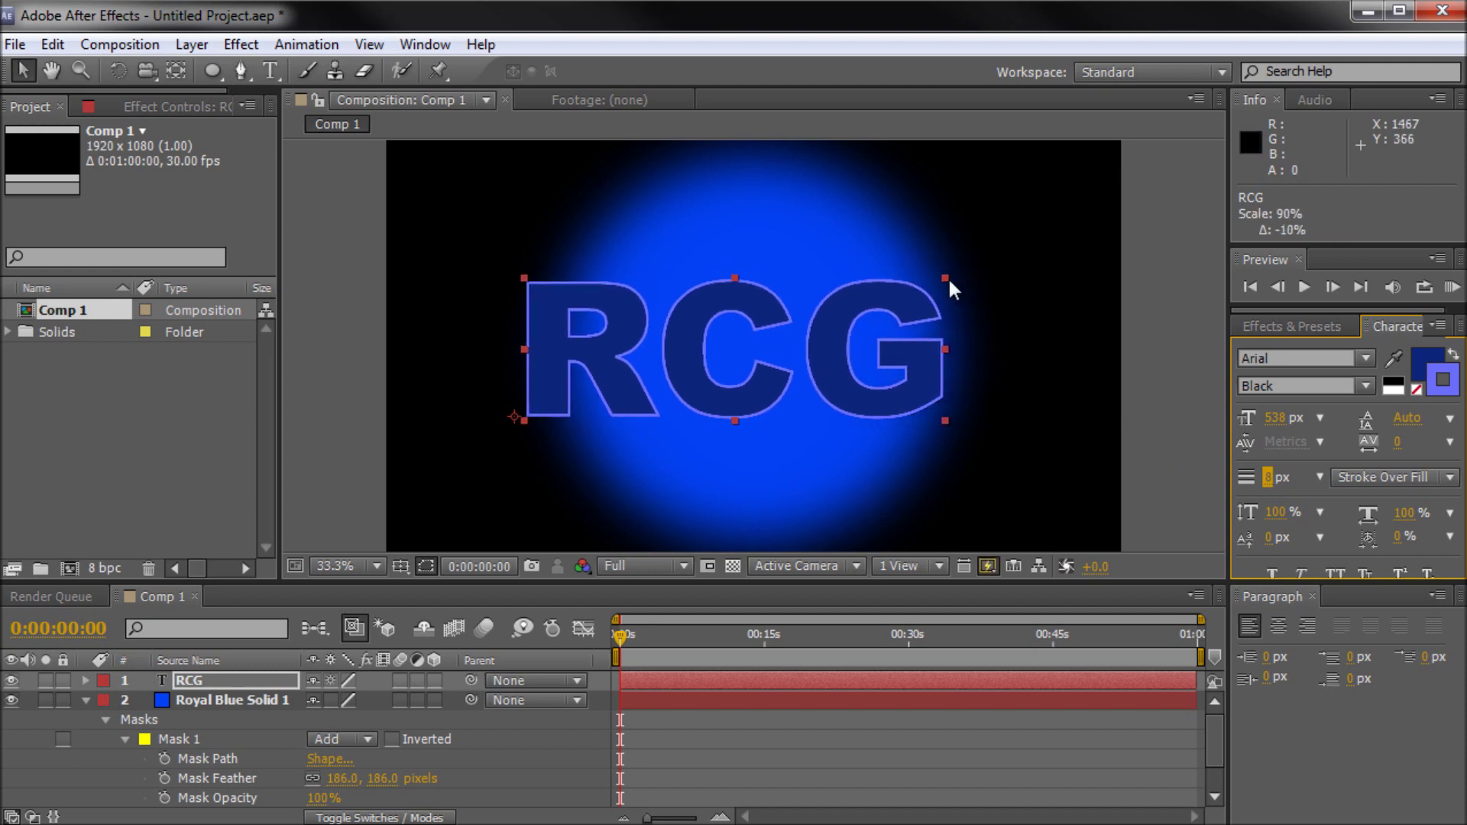
drag(820, 329, 836, 328)
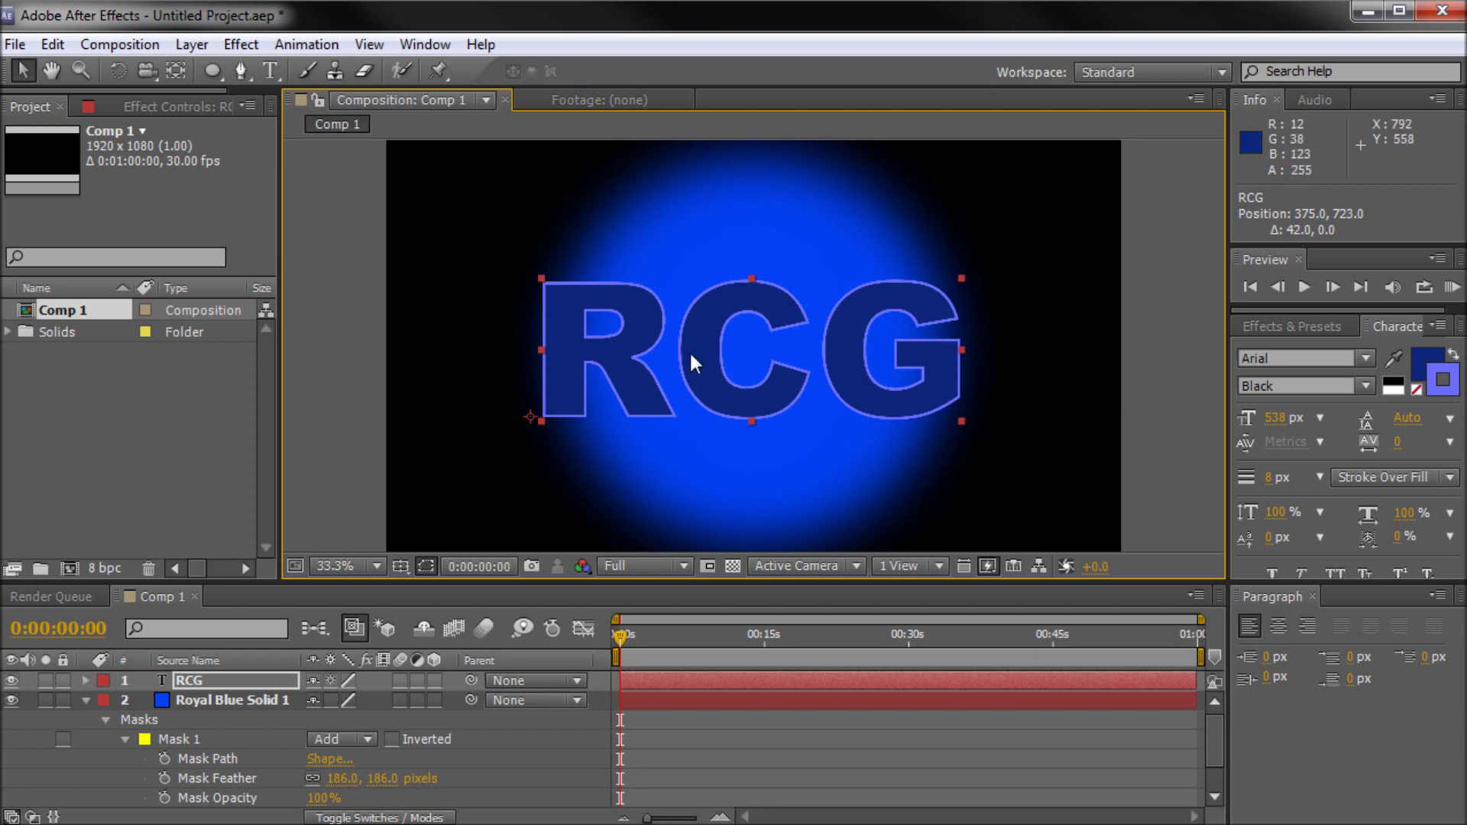
drag(690, 350, 695, 351)
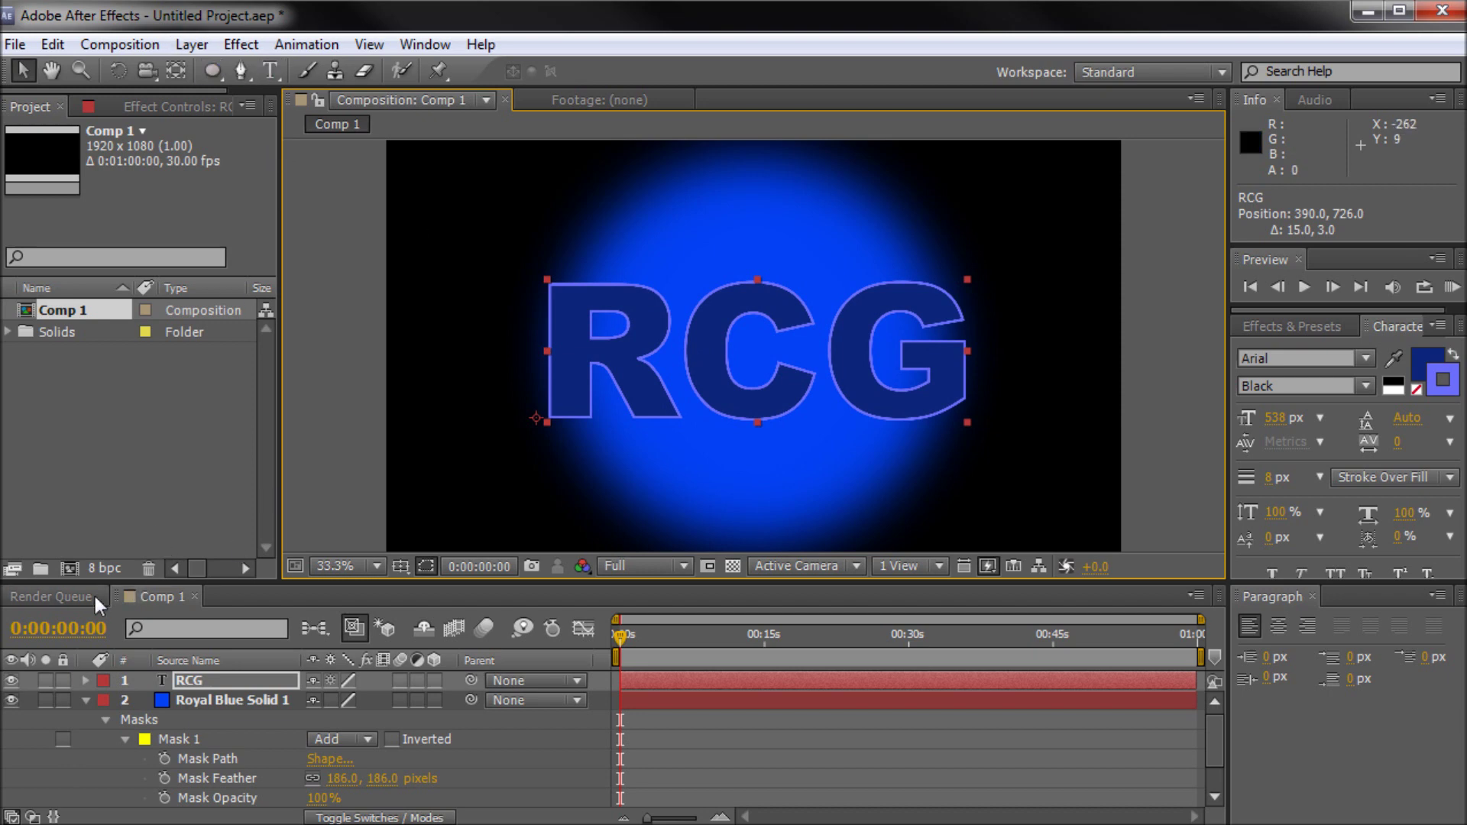
click(72, 597)
- Add Comp 1 to the Render Queue with Best Settings and Lossless output to Comp 1.avi
click(158, 599)
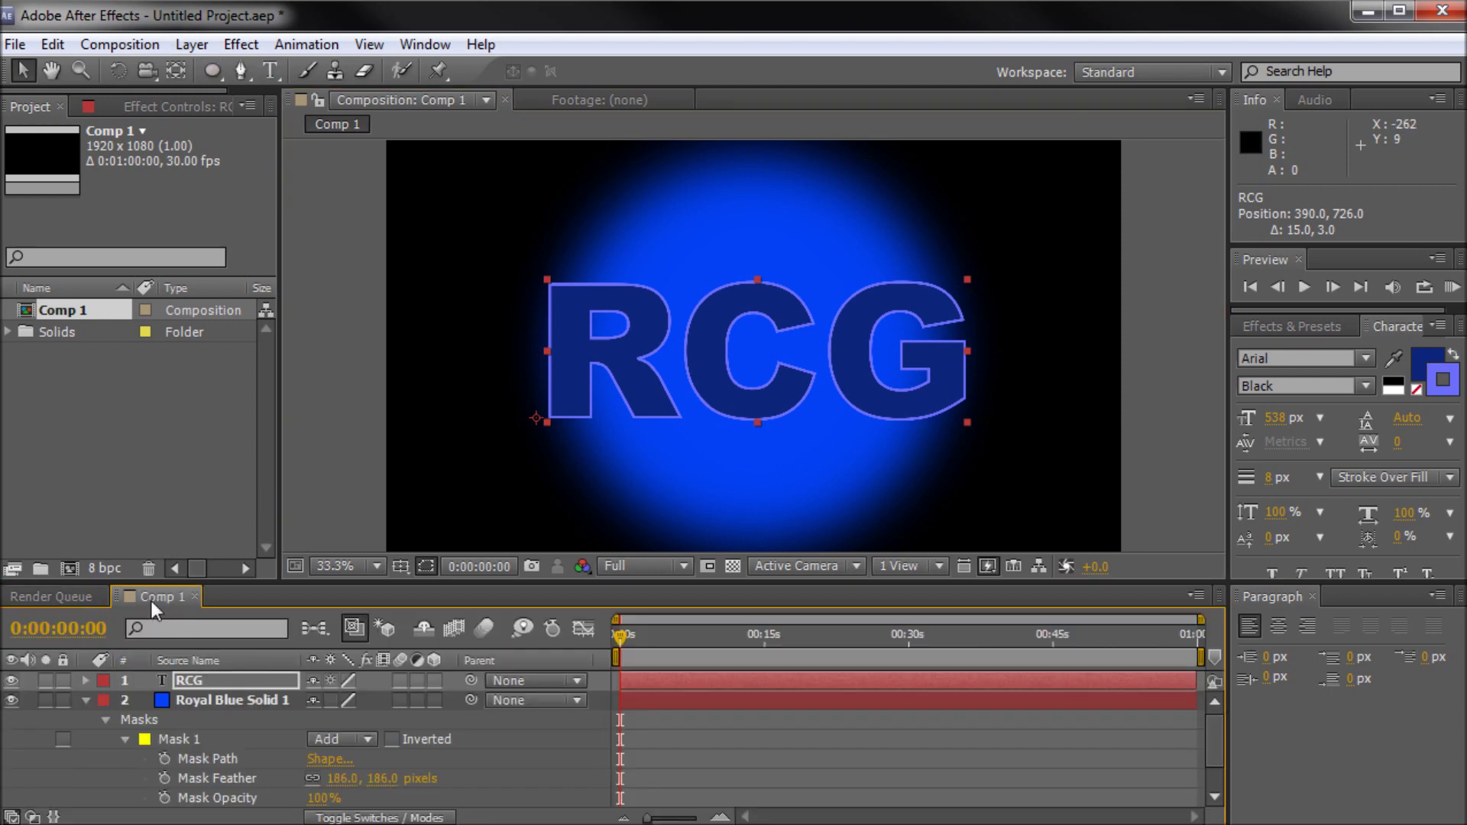
drag(47, 598, 139, 604)
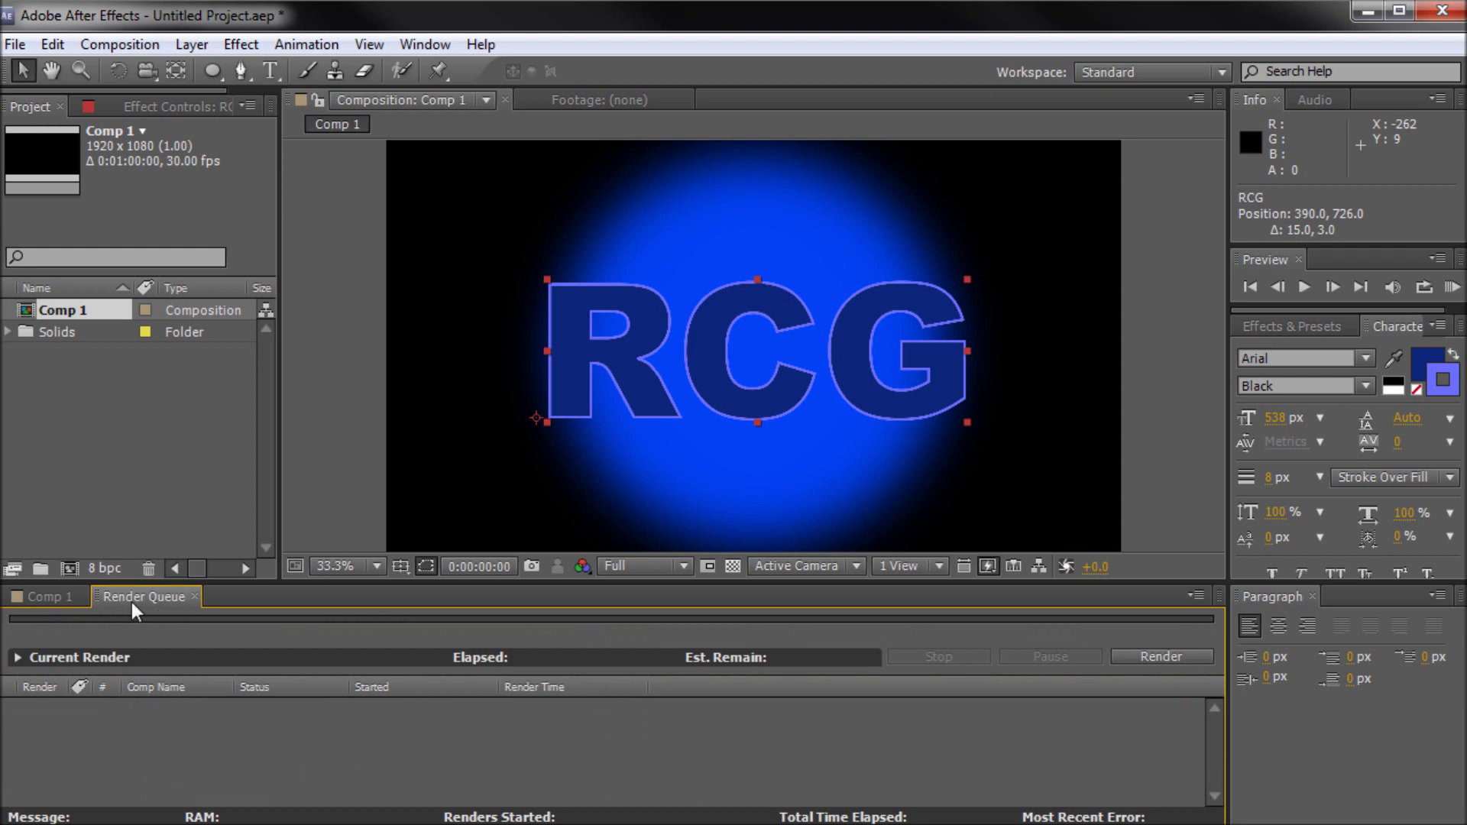
click(68, 600)
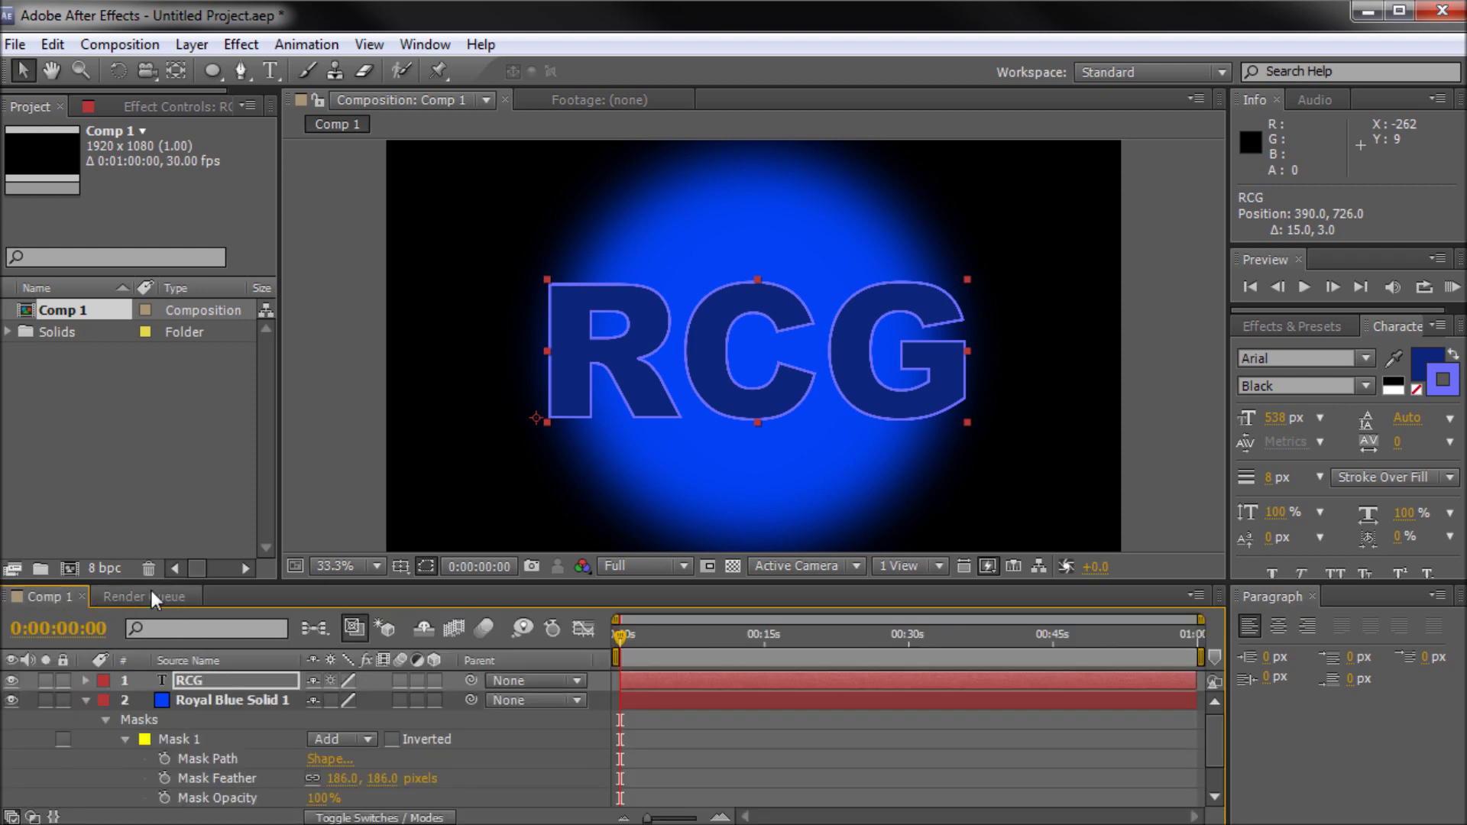
click(419, 44)
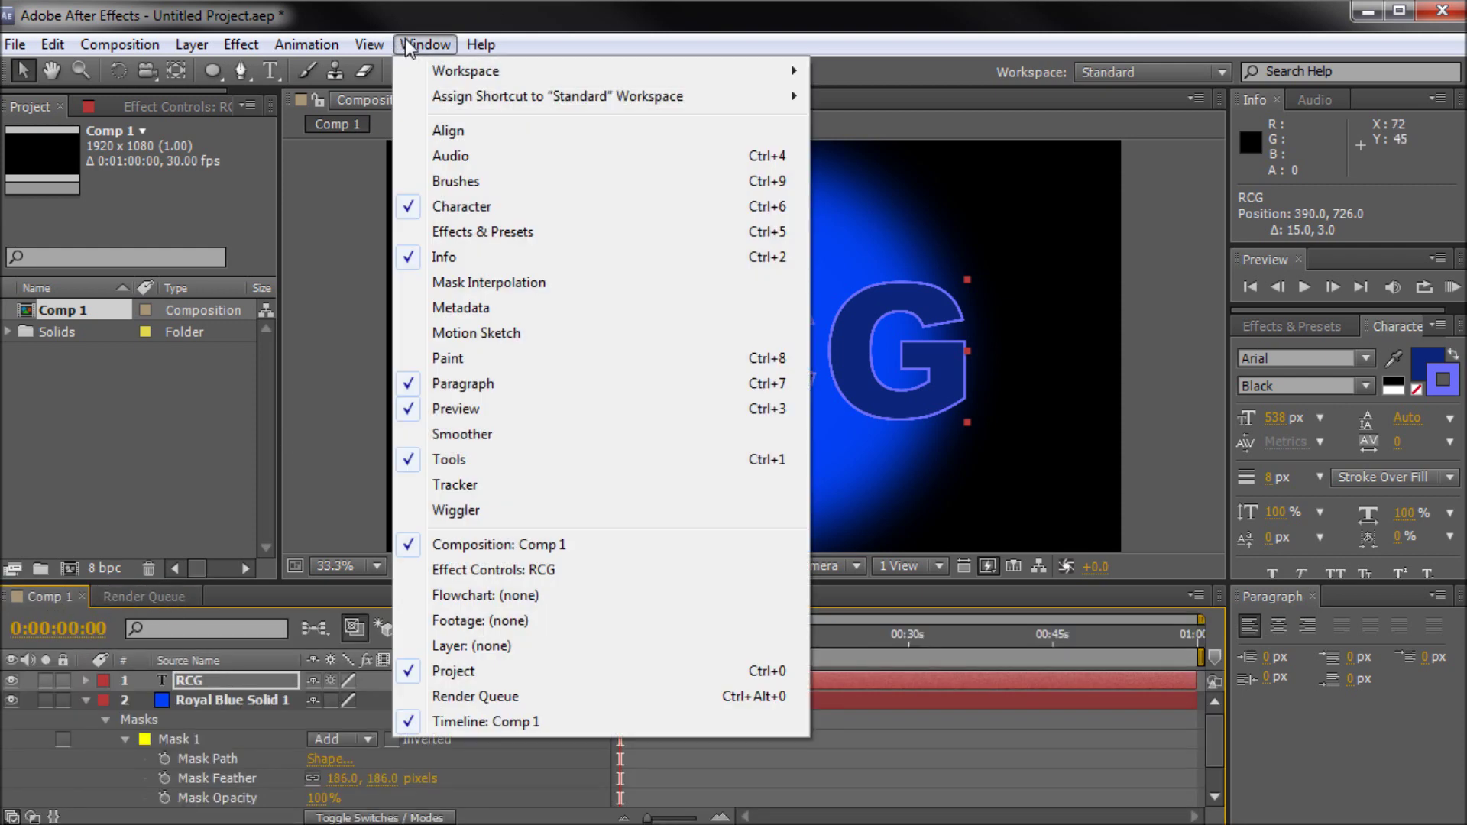
click(484, 697)
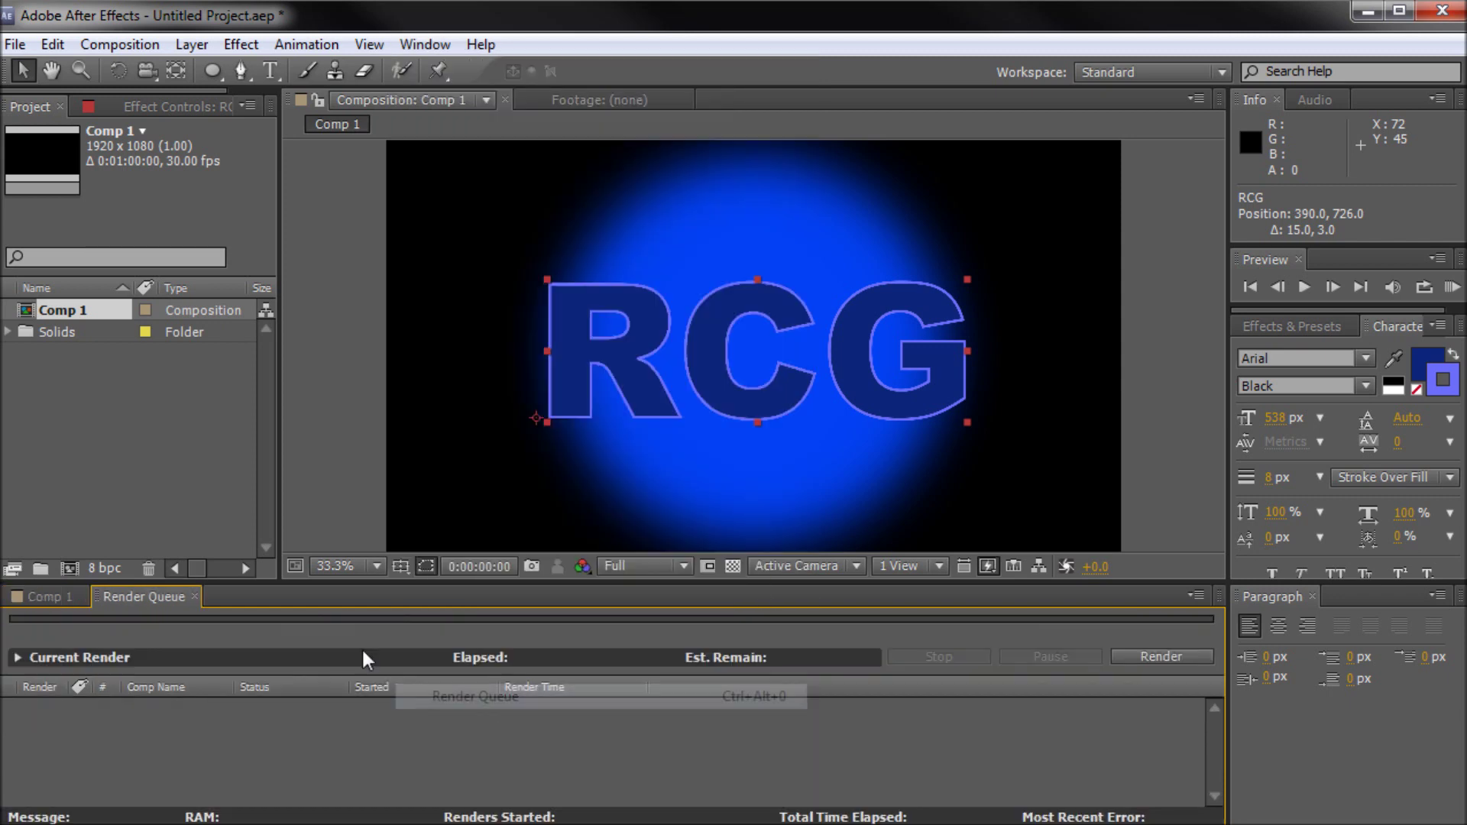
click(52, 597)
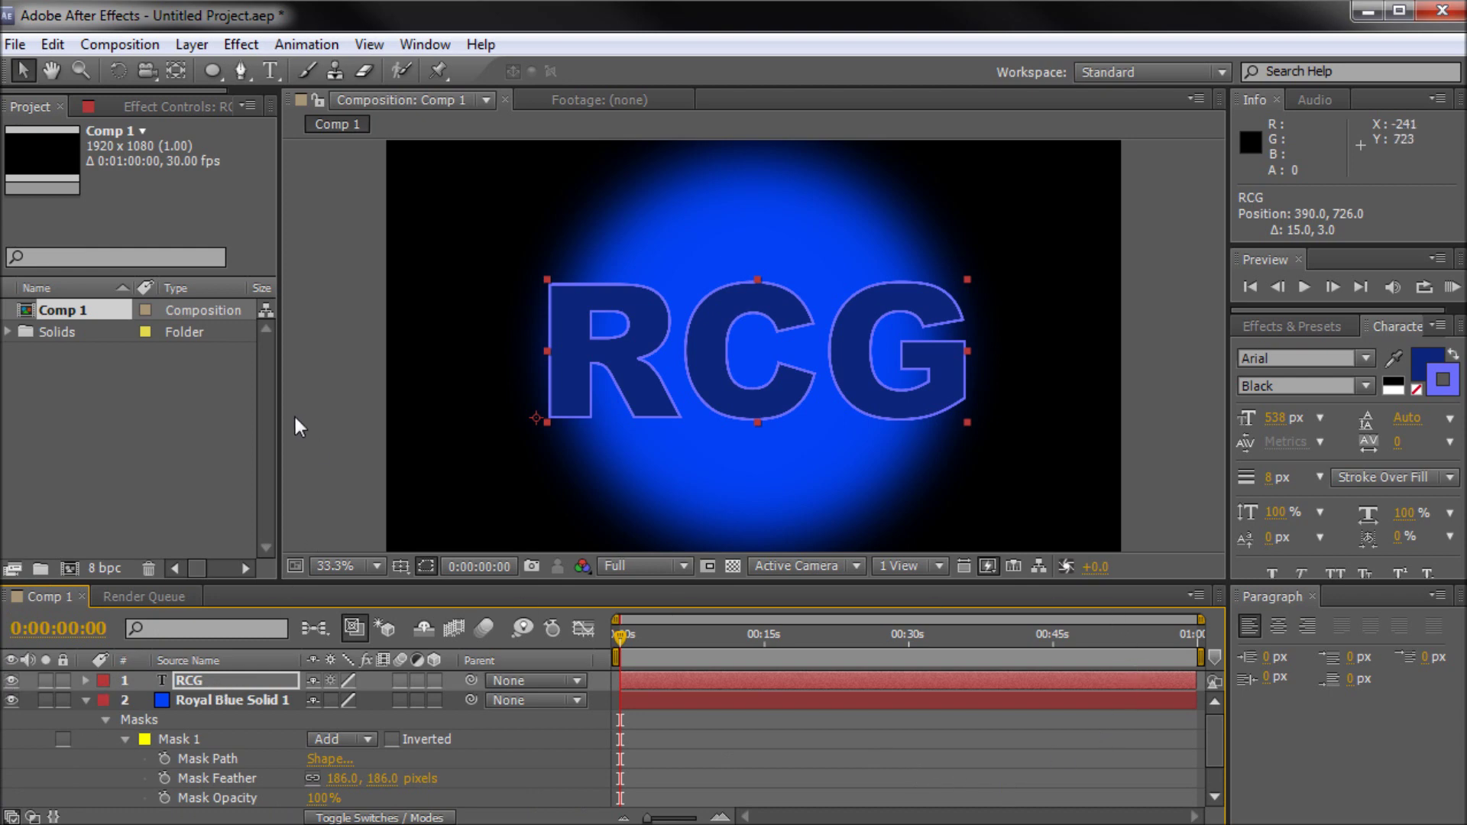
click(147, 51)
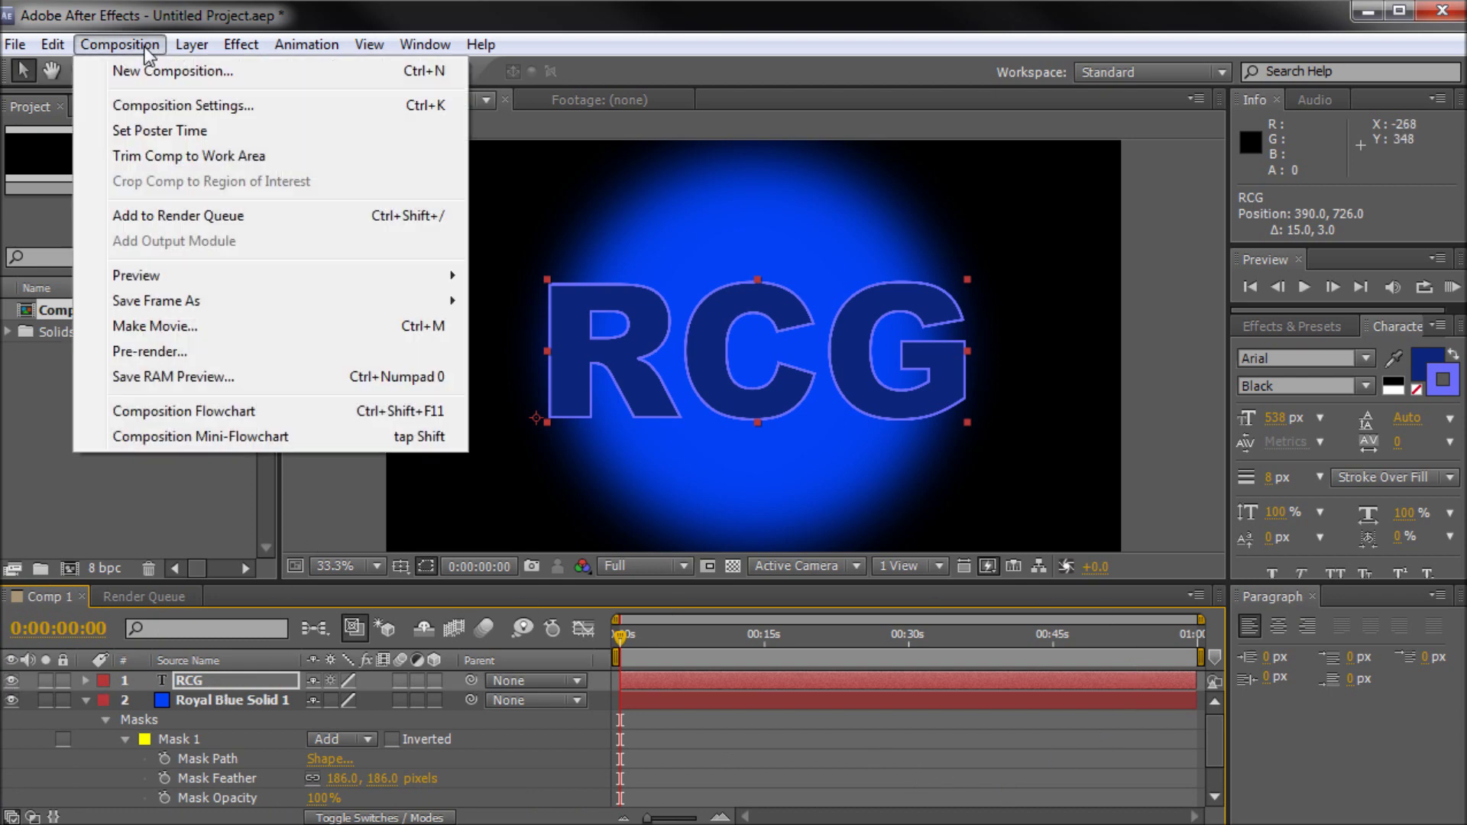
click(186, 219)
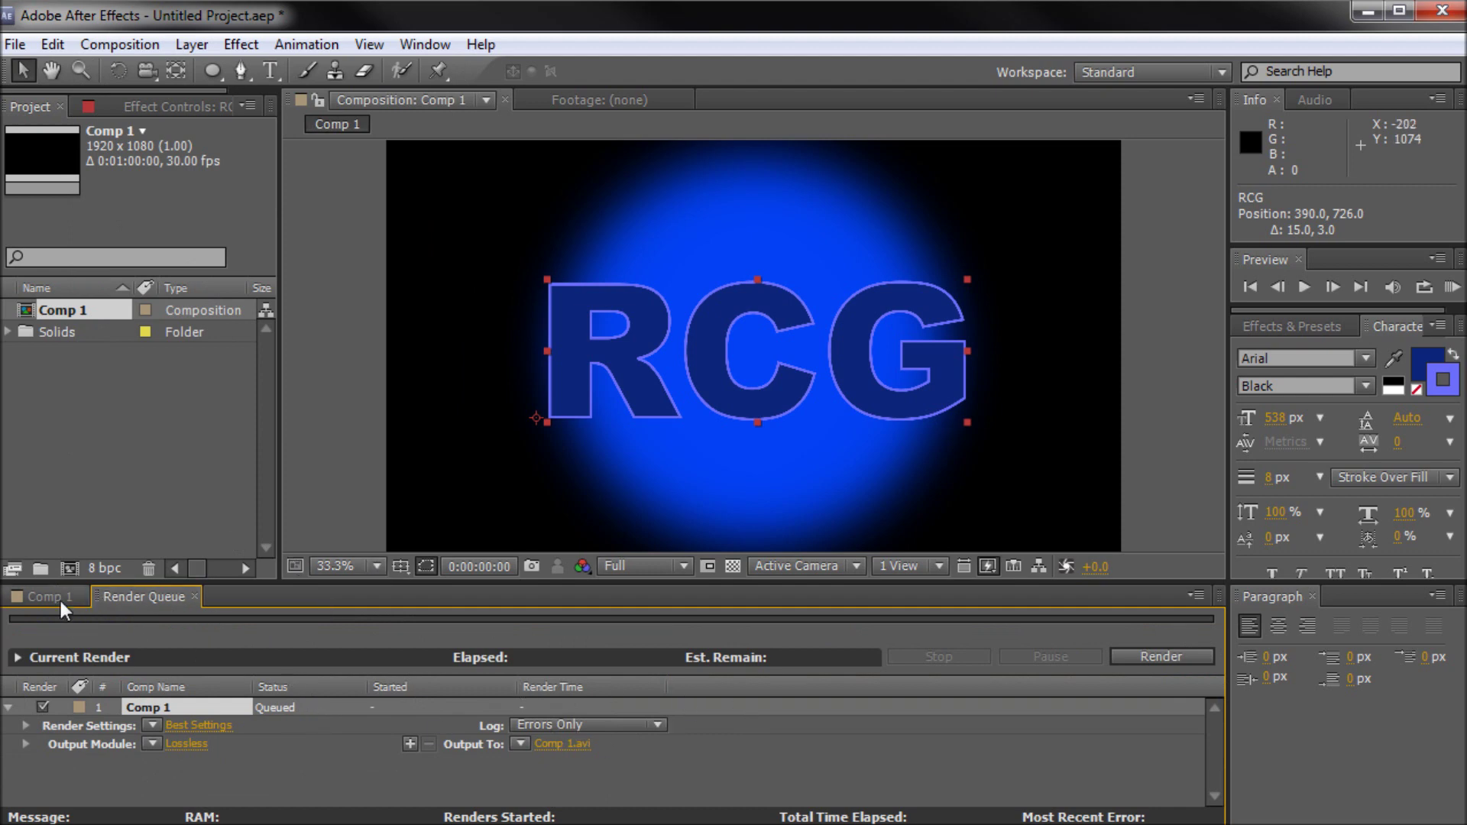
- Trim Comp 1's work area to 0:00:00:00–0:00:00:29 and return the playhead to 0
click(53, 596)
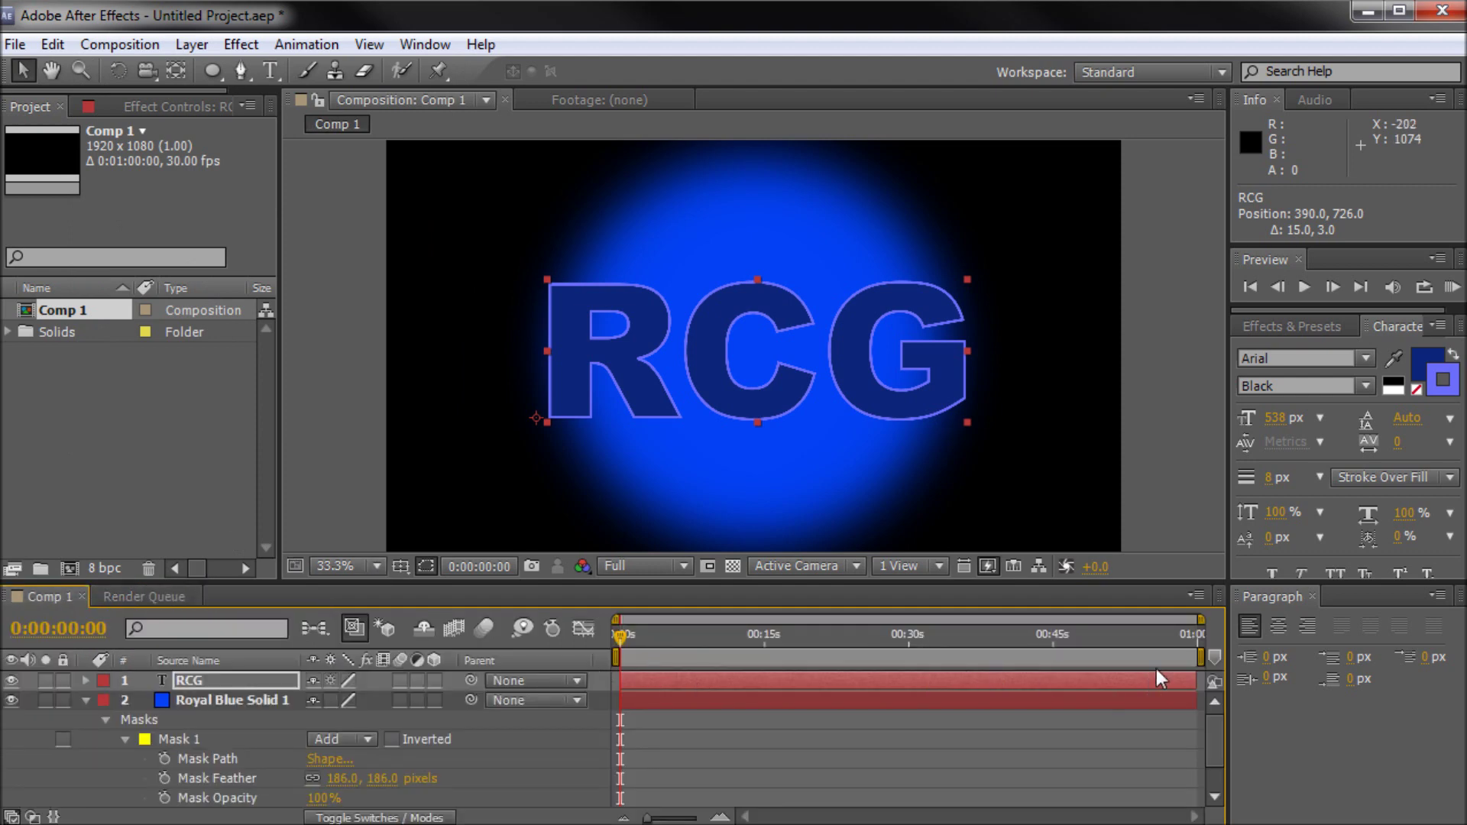
drag(1207, 654, 622, 654)
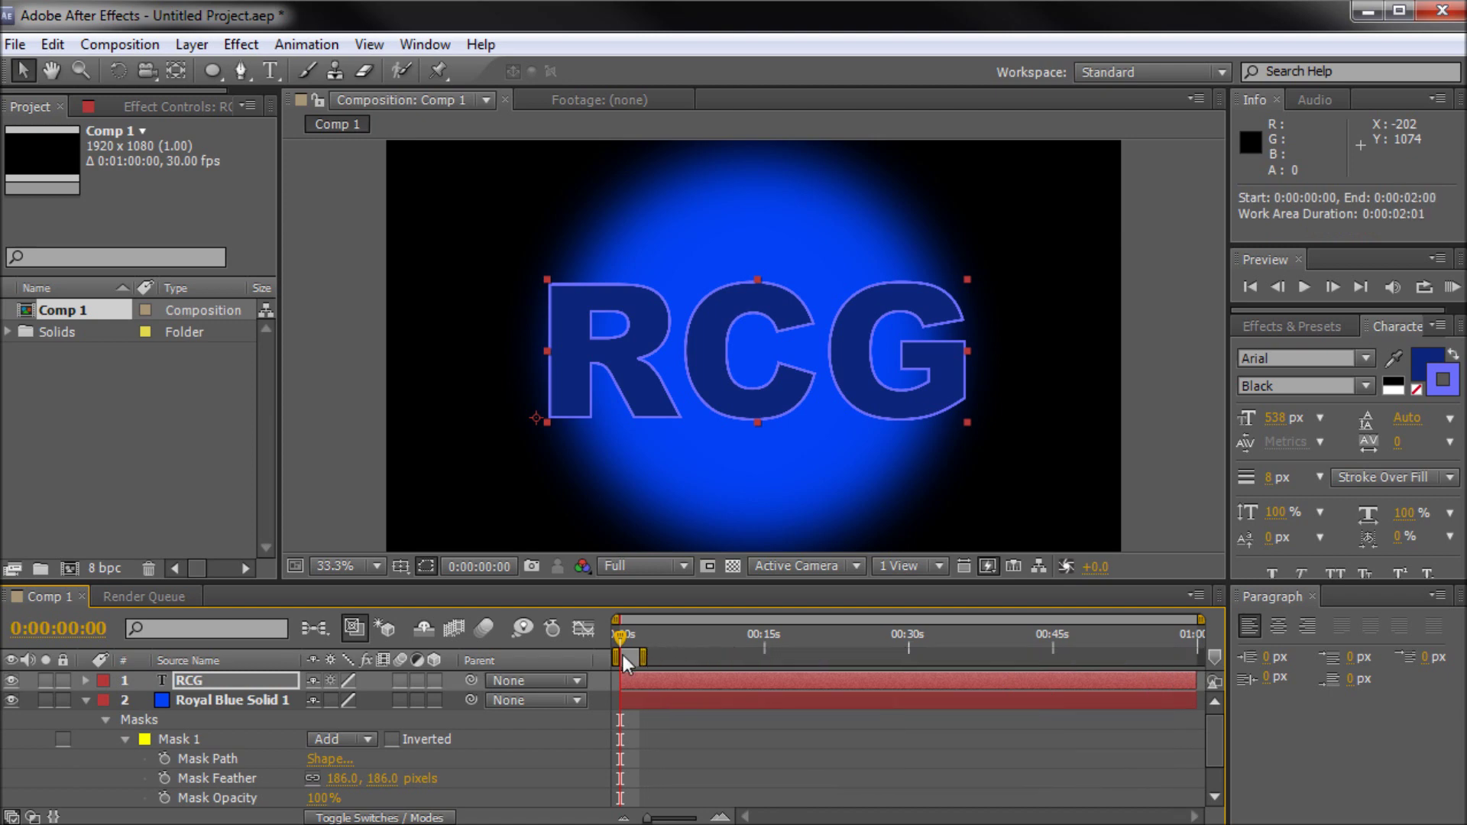
scroll(658, 681, up, 5)
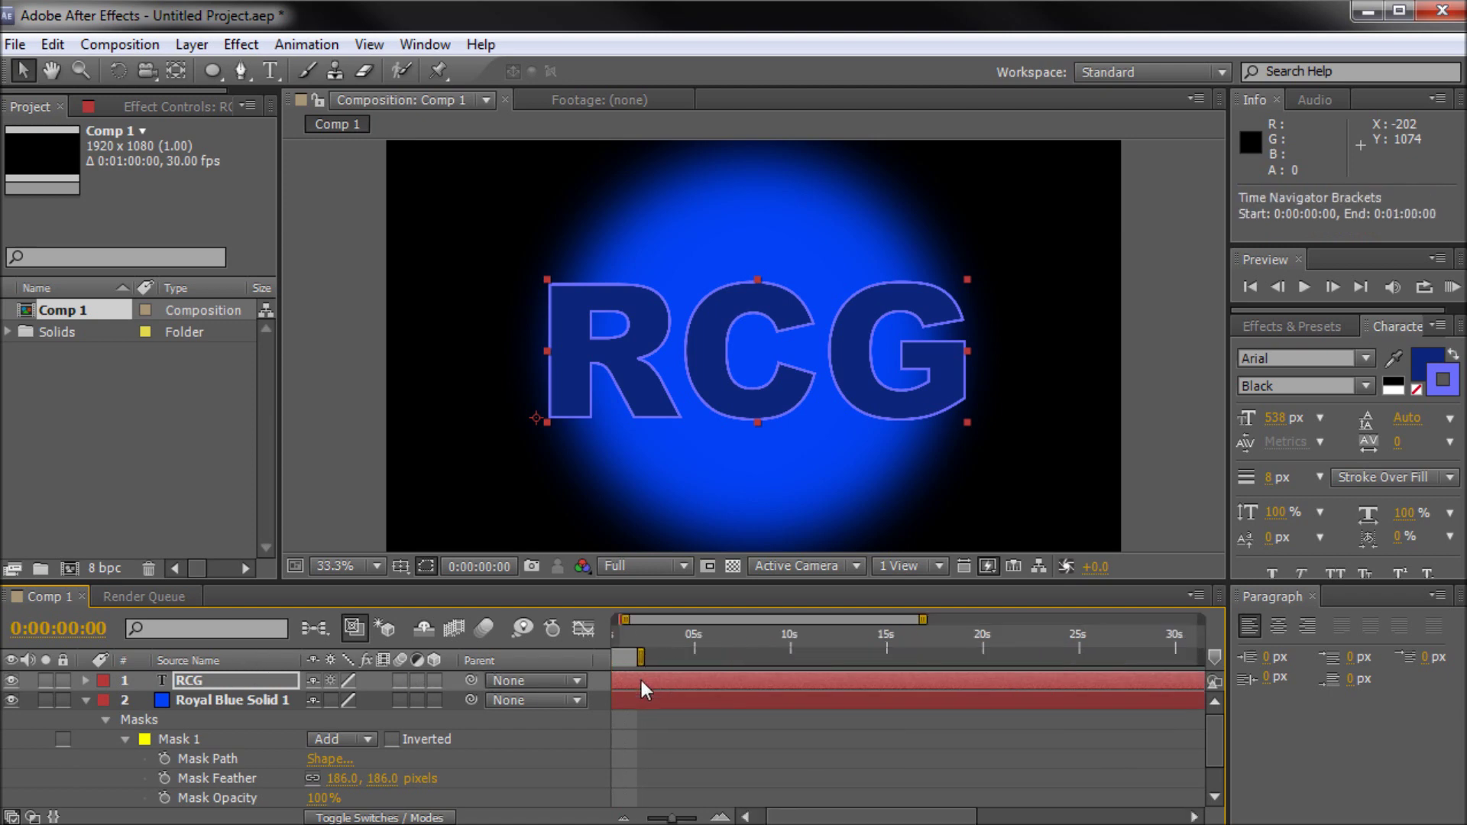
drag(782, 816, 768, 816)
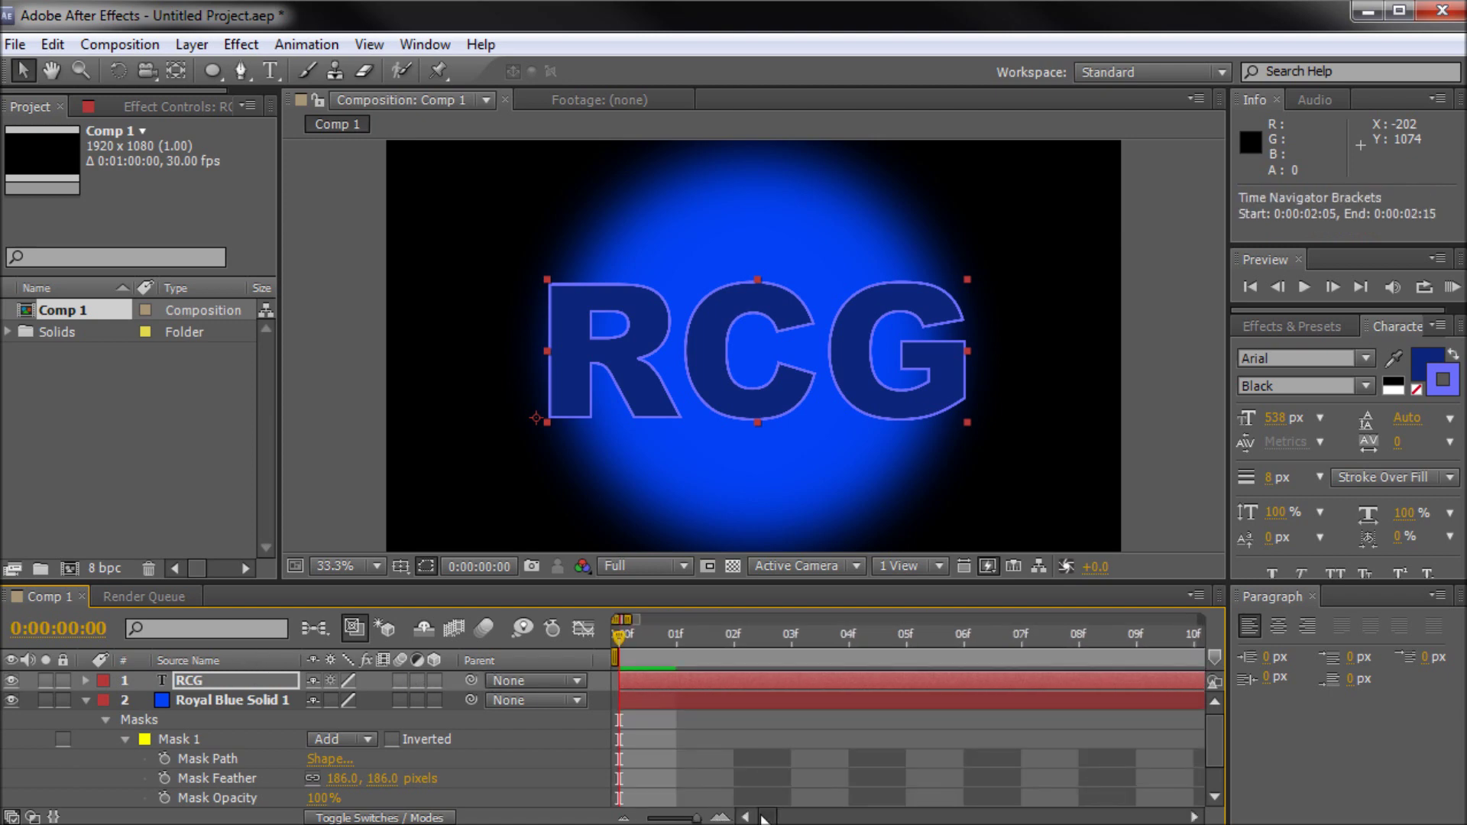
scroll(760, 786, down, 4)
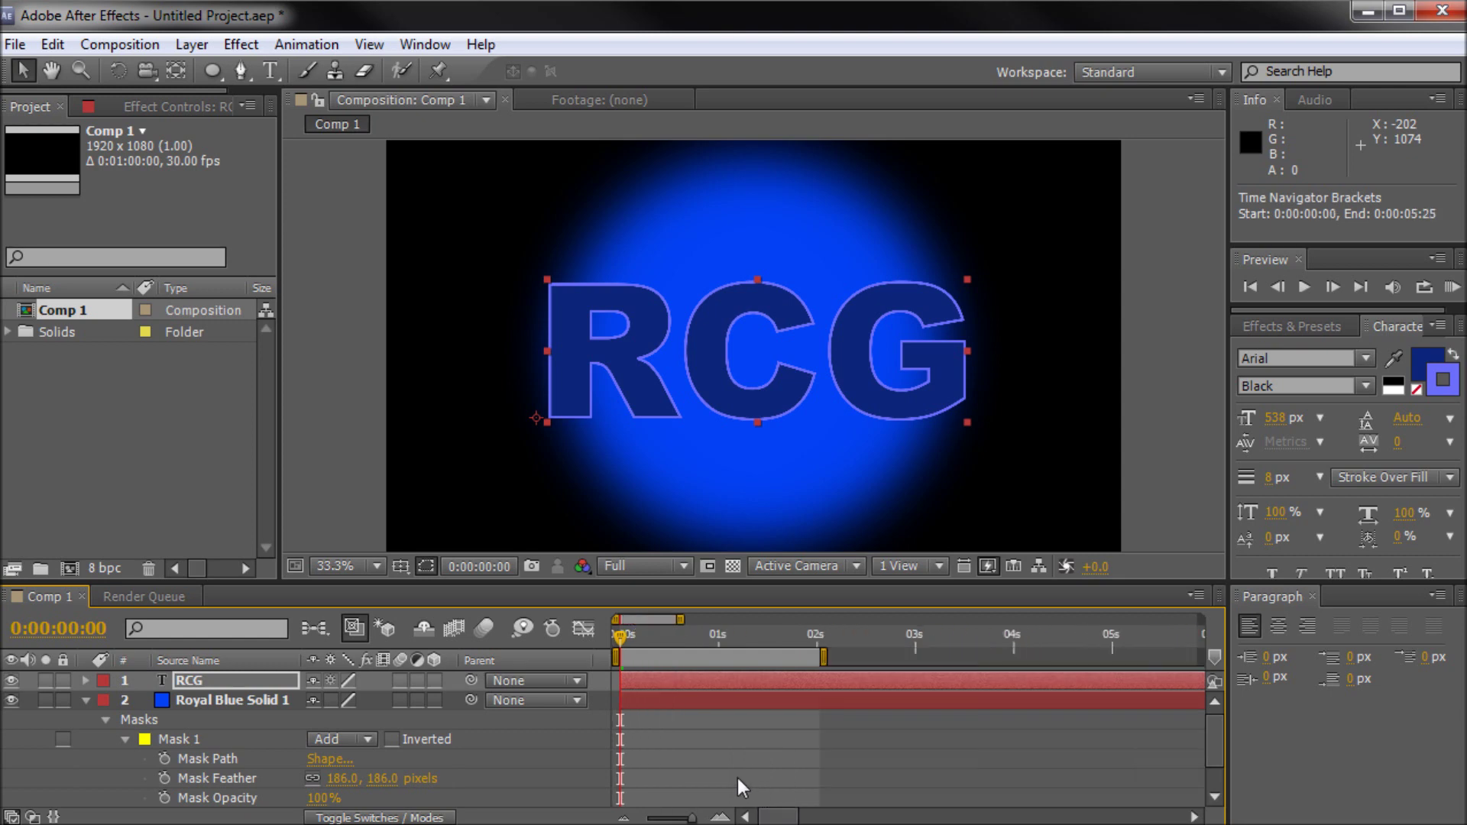
drag(825, 659, 723, 662)
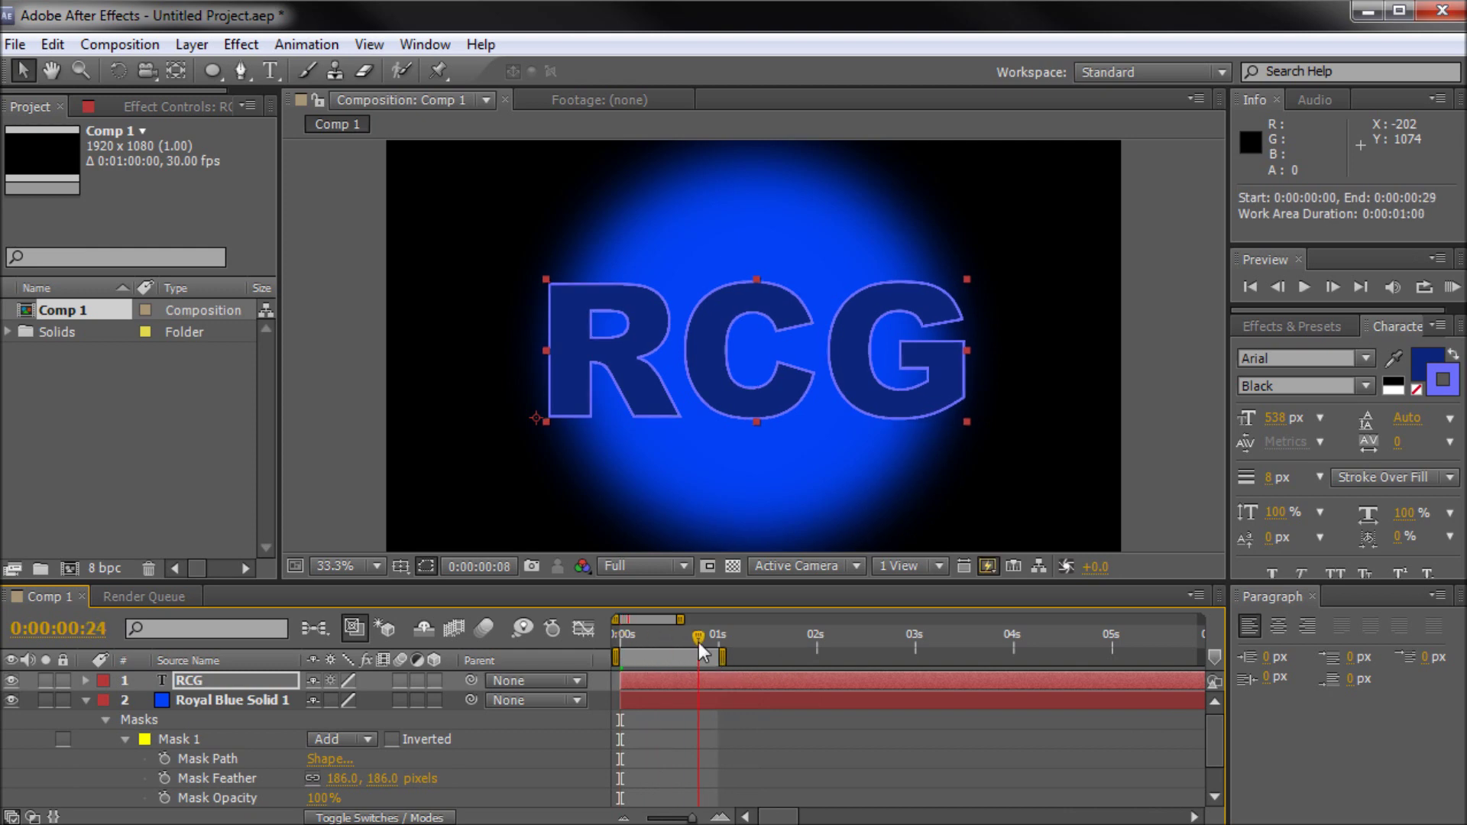
click(630, 625)
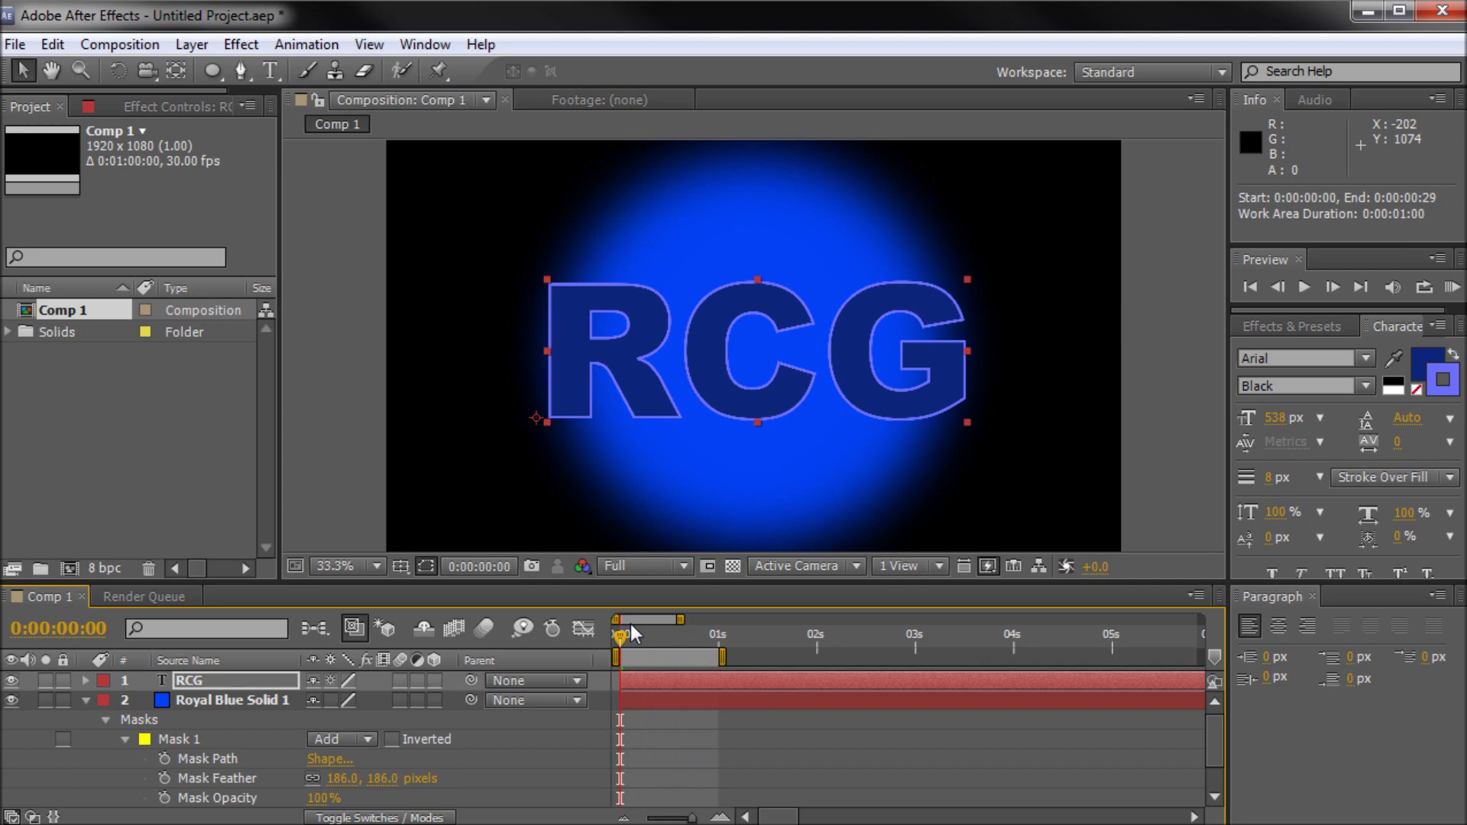
click(134, 590)
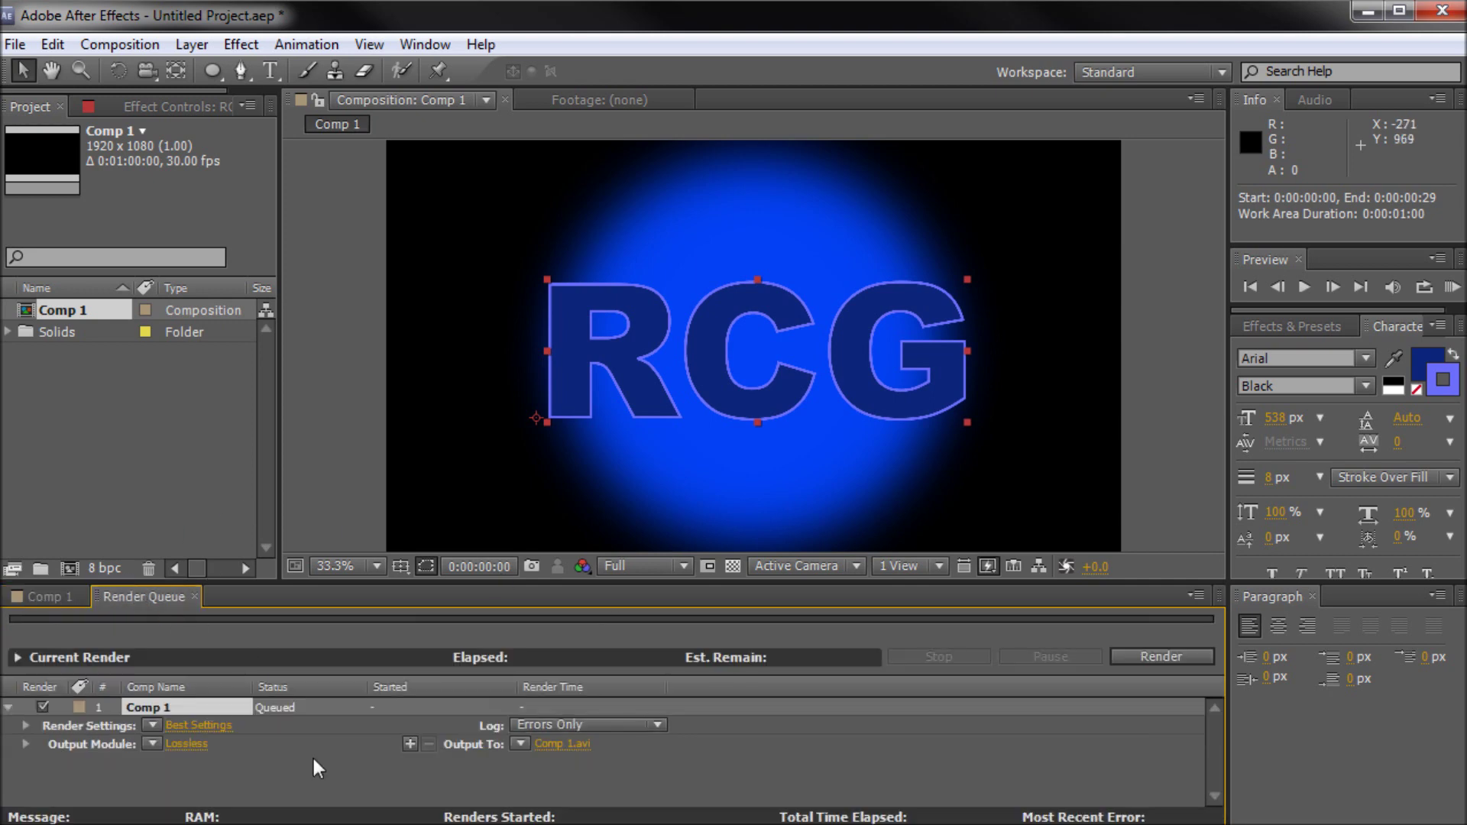
- Set the output file name to no_trans.avi on the Desktop and render Comp 1
click(561, 746)
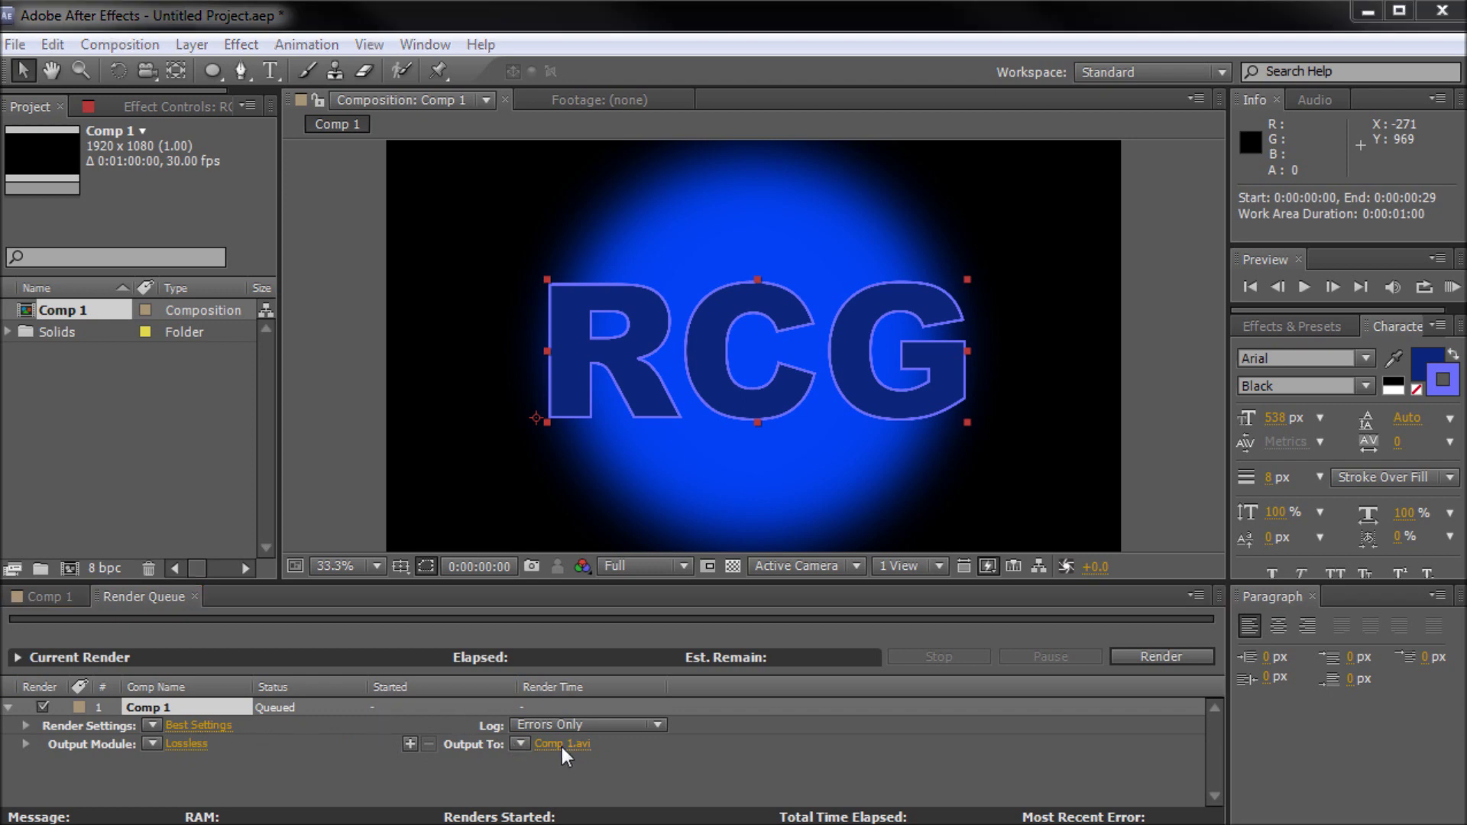
scroll(628, 271, down, 1)
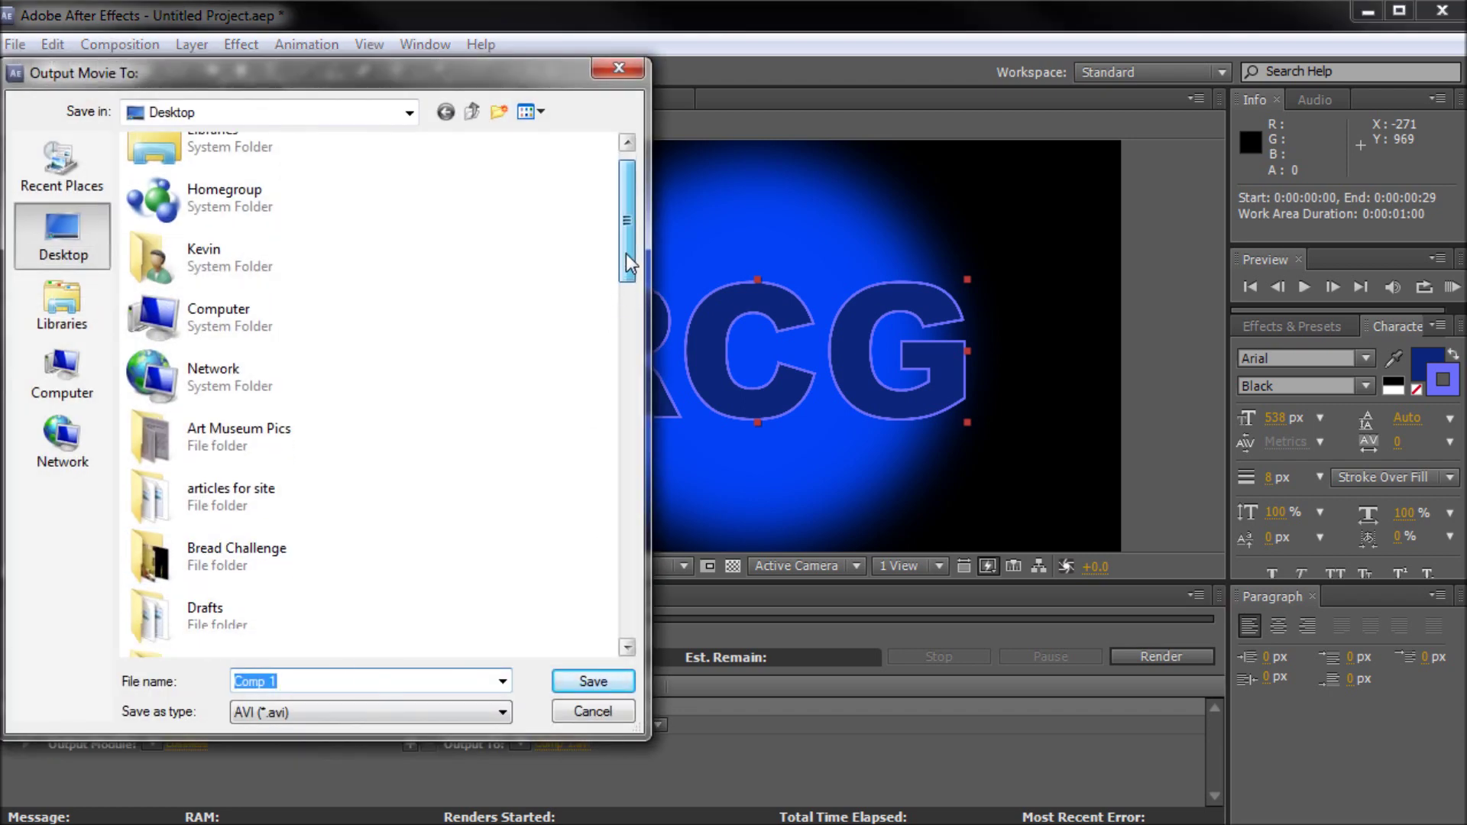
text(no_tr)
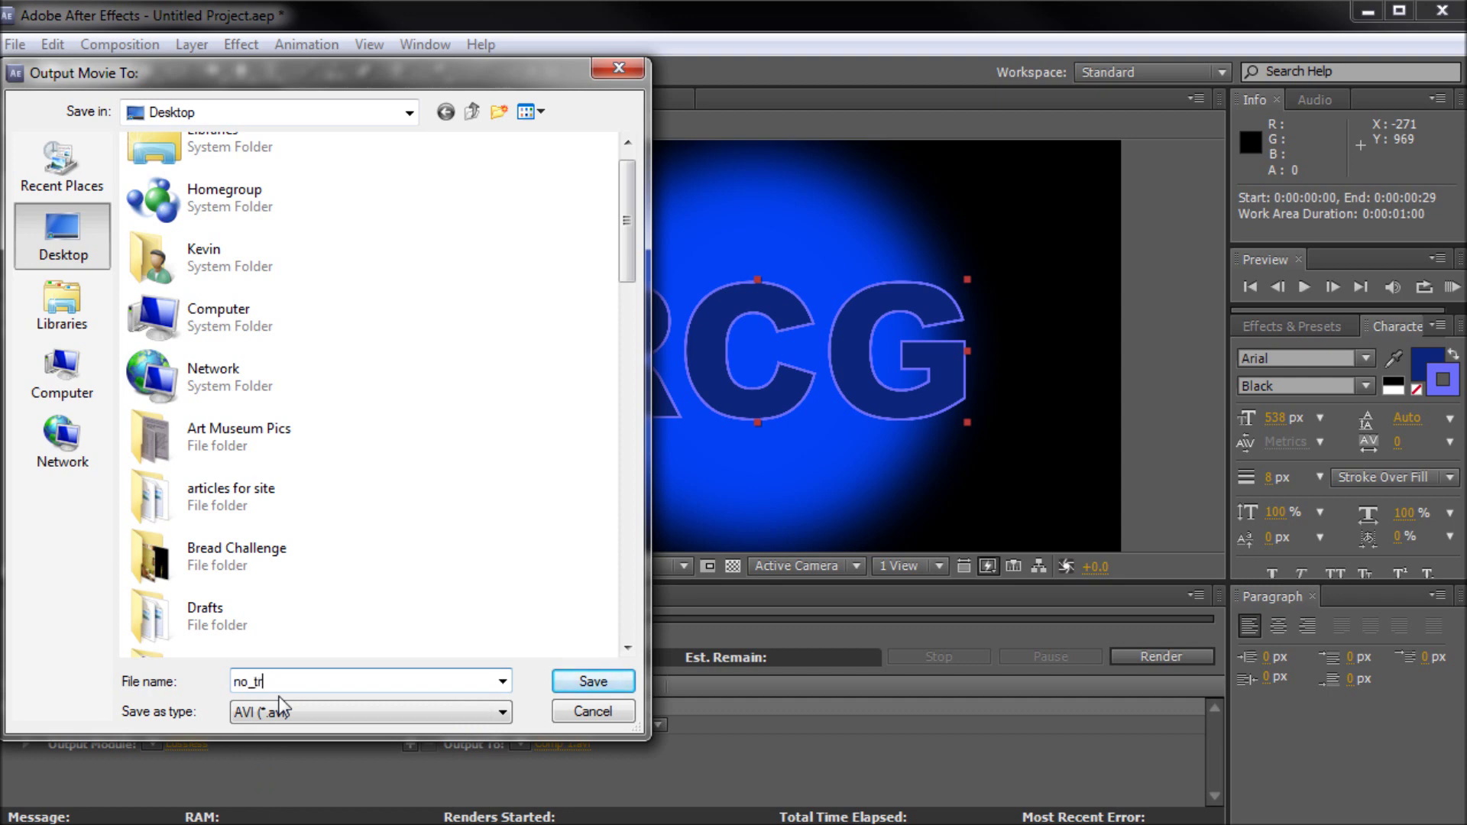
text(ans)
click(585, 678)
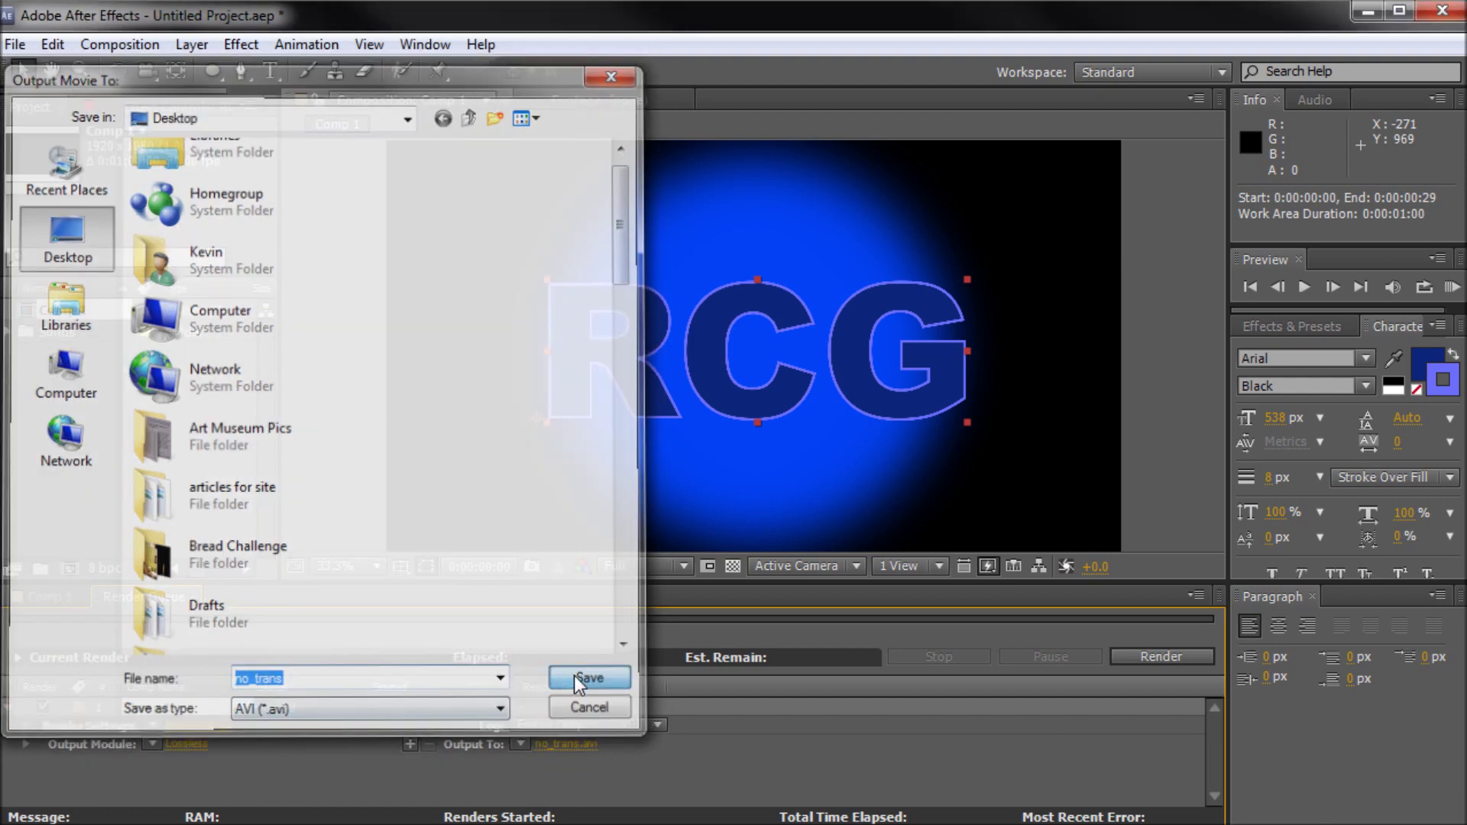
click(1166, 657)
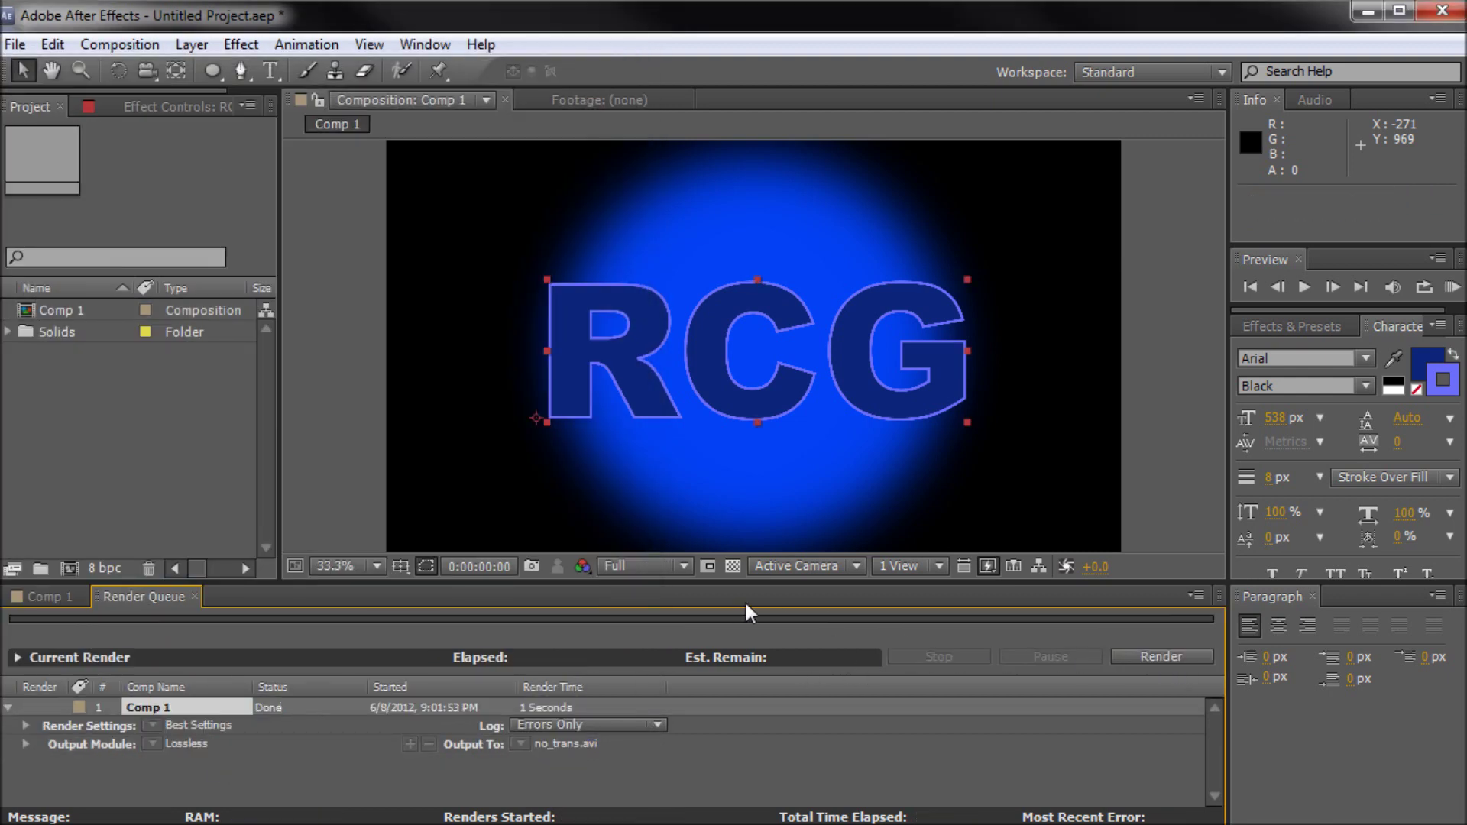
click(48, 593)
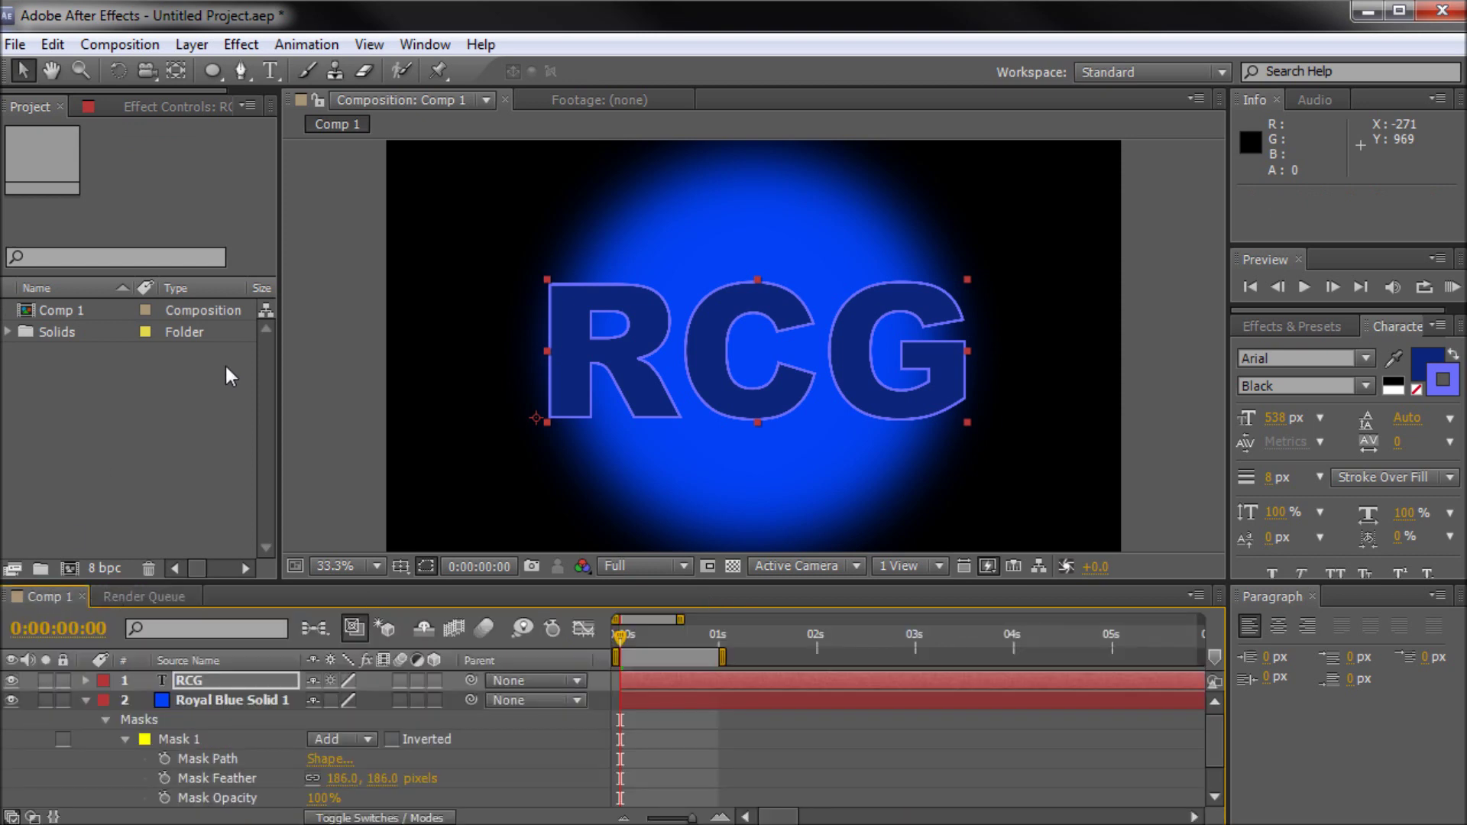
- Create a new composition, Comp 2, with default settings
click(132, 48)
click(145, 71)
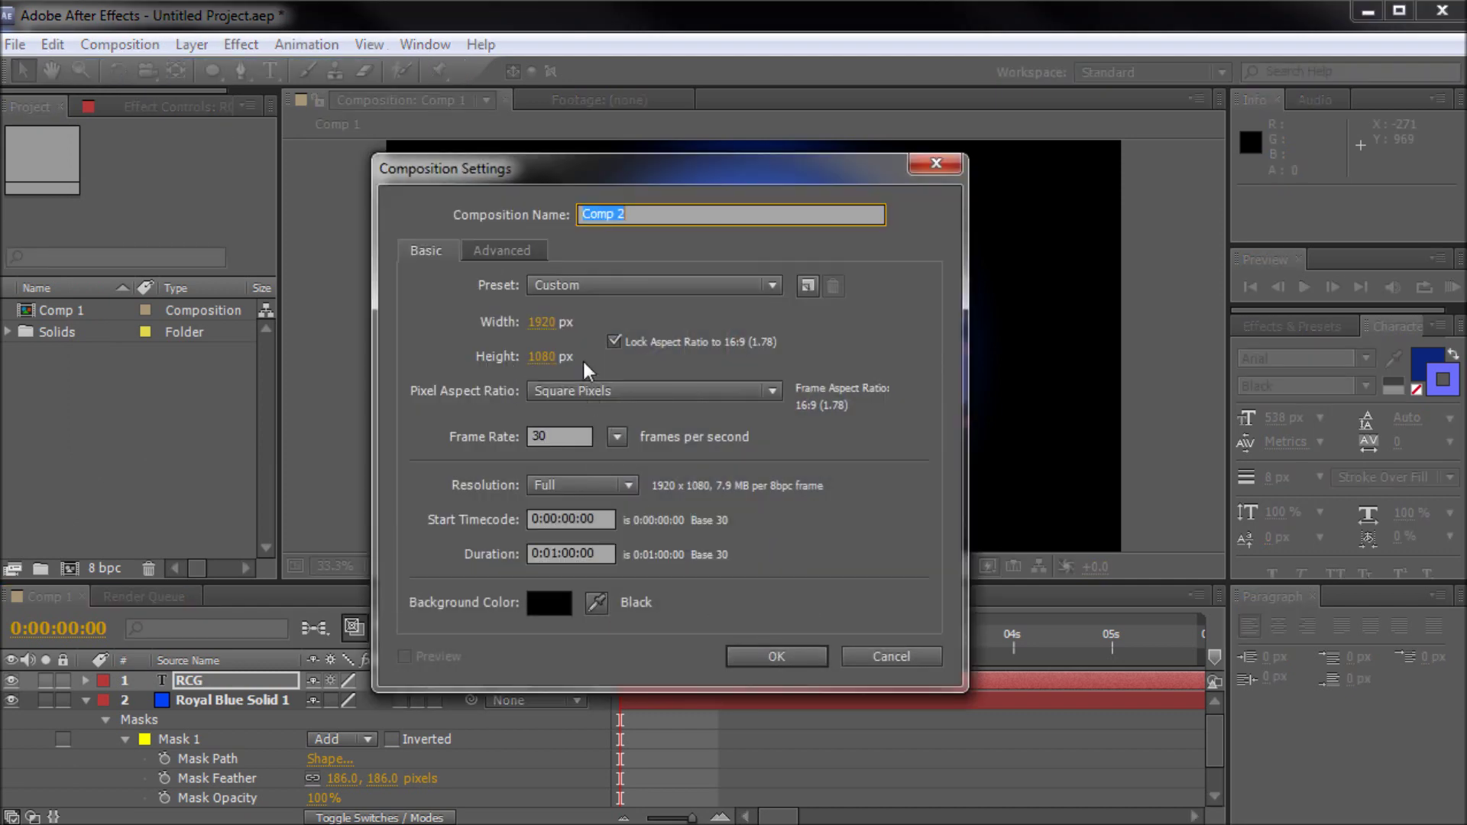
click(738, 658)
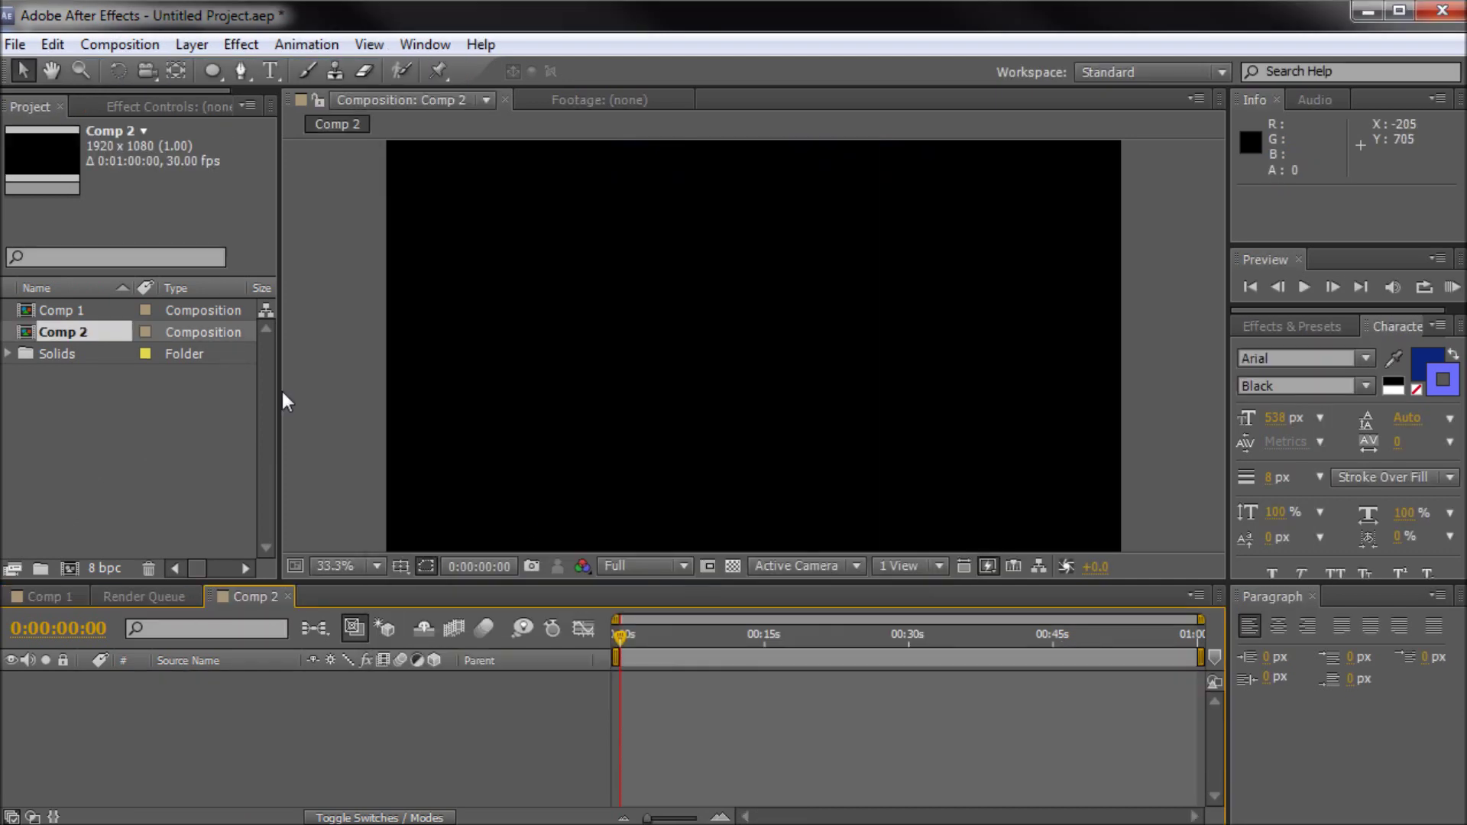
click(130, 400)
- Import no_trans.avi from the Desktop and drop it into the Comp 2 viewer
double_click(130, 400)
click(62, 237)
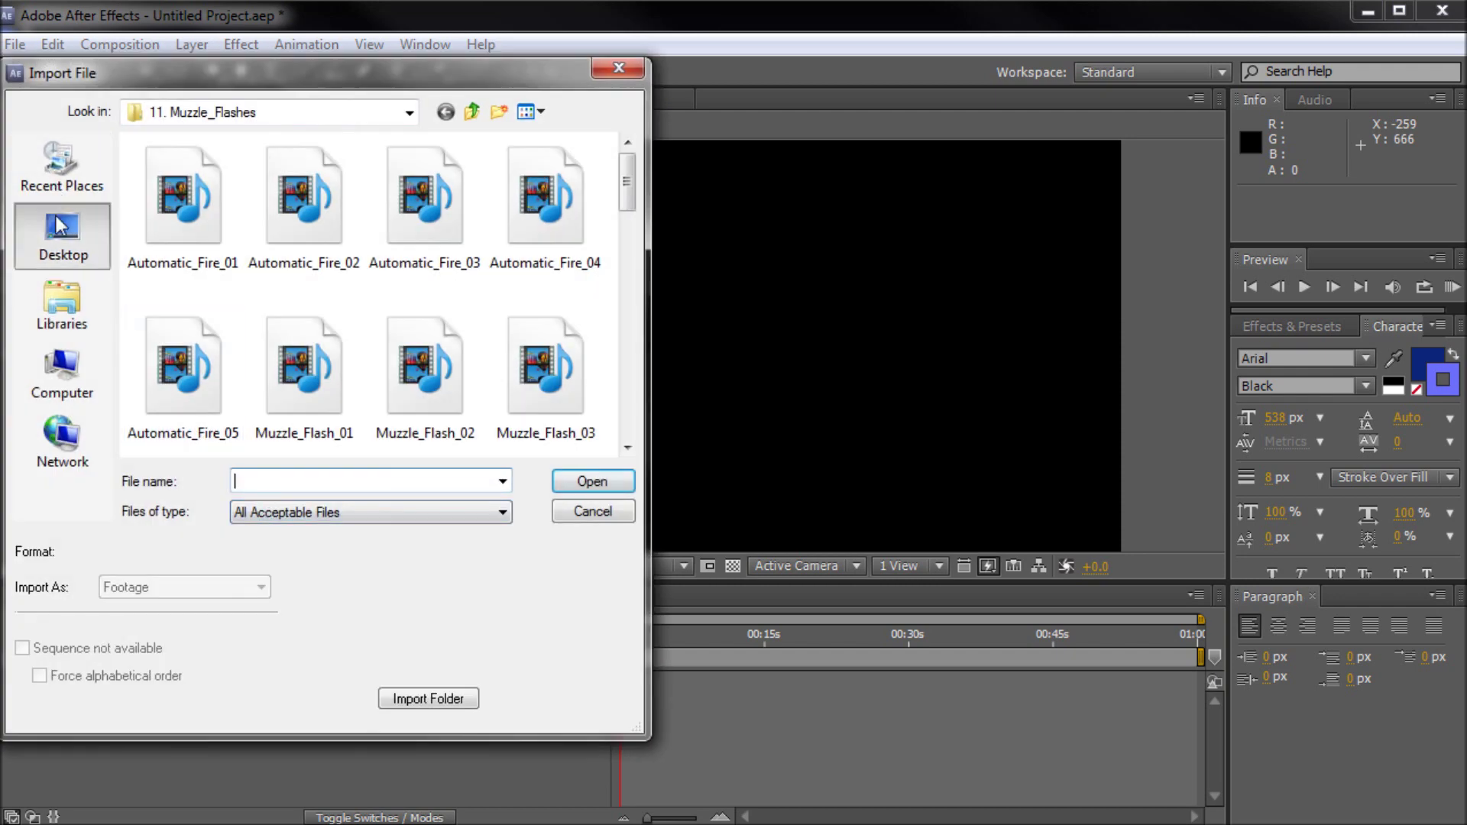
text(no)
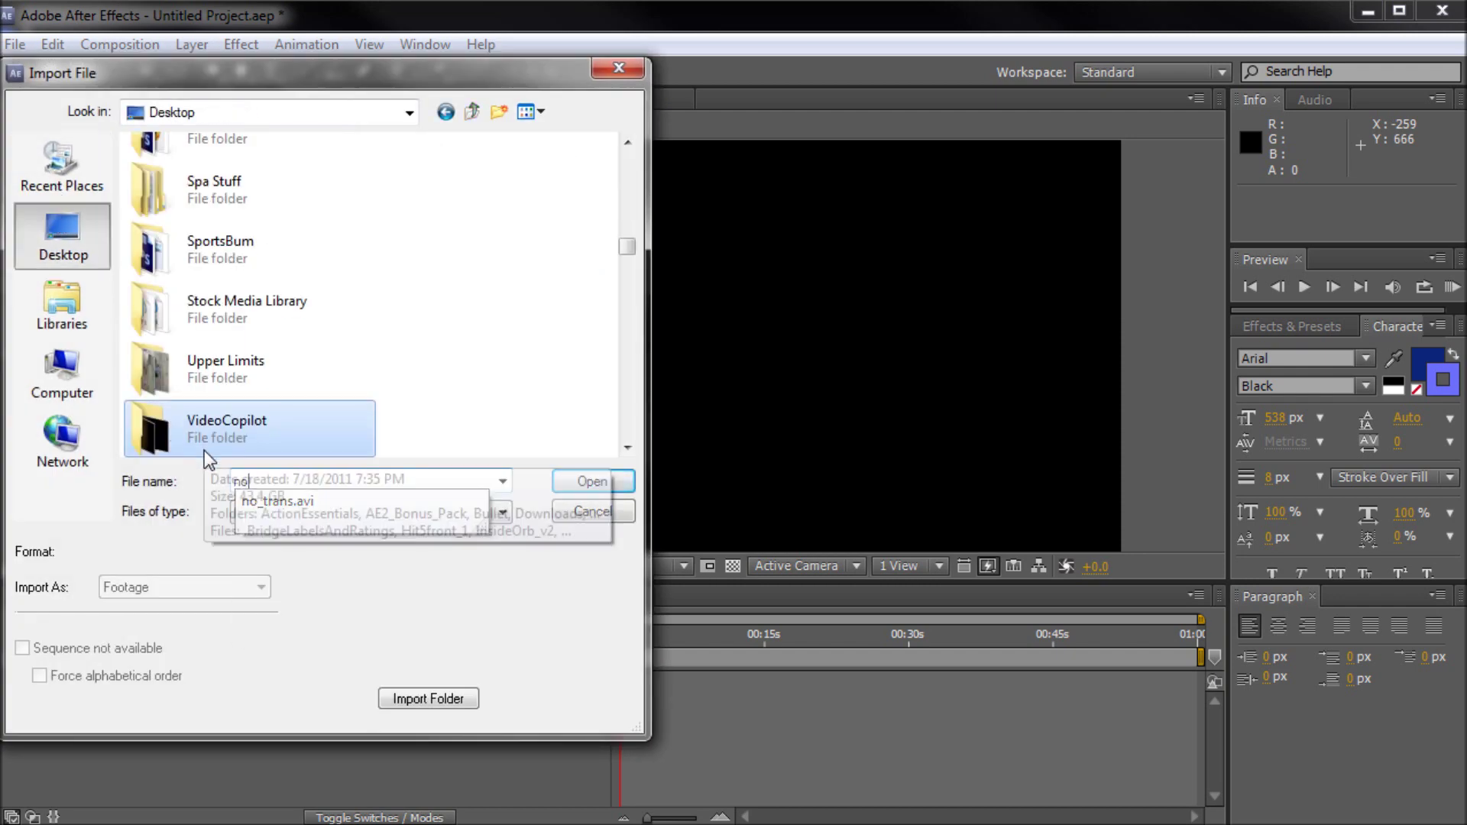
click(283, 502)
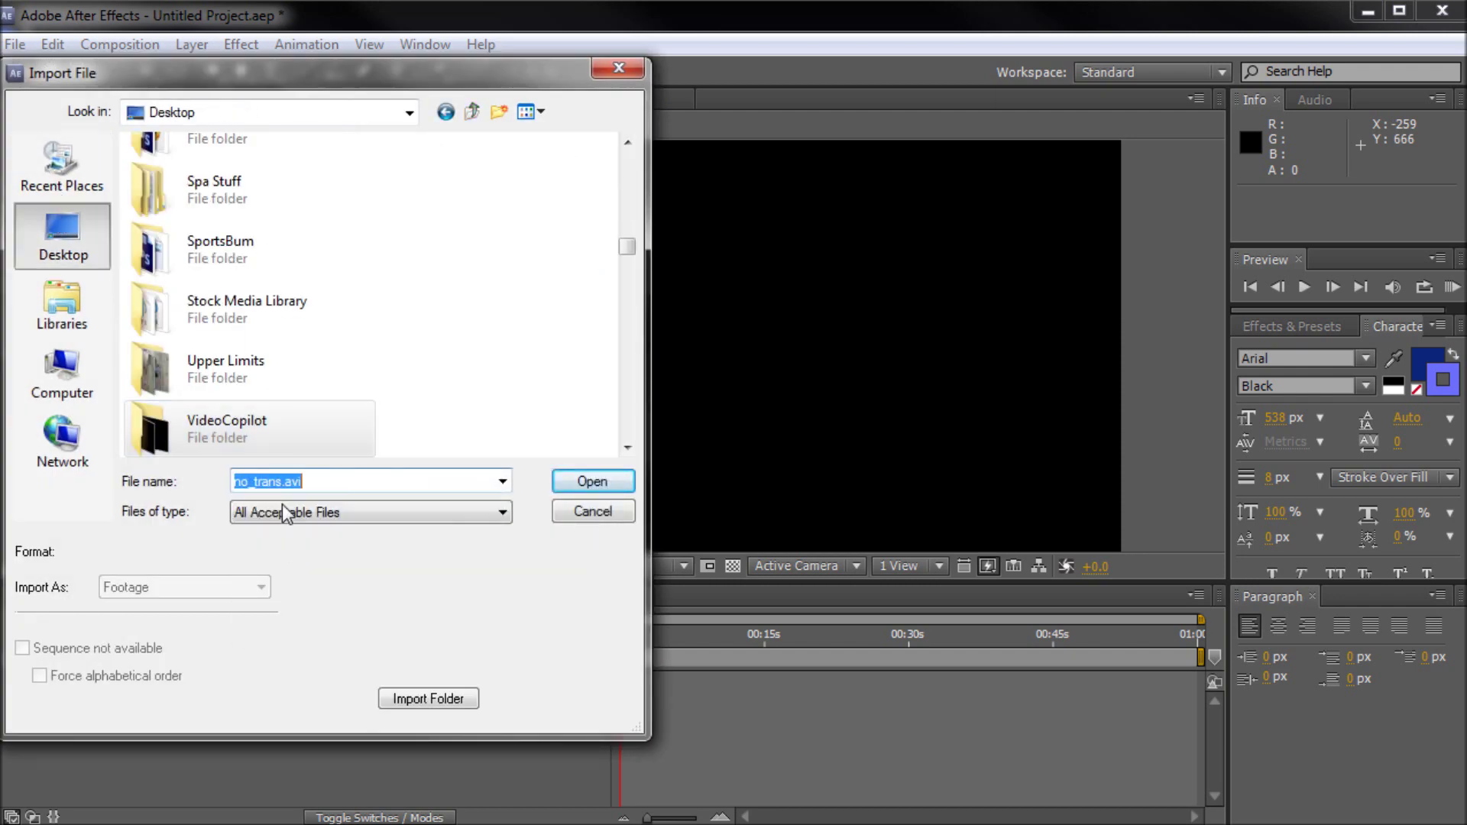
click(590, 483)
drag(93, 351, 759, 347)
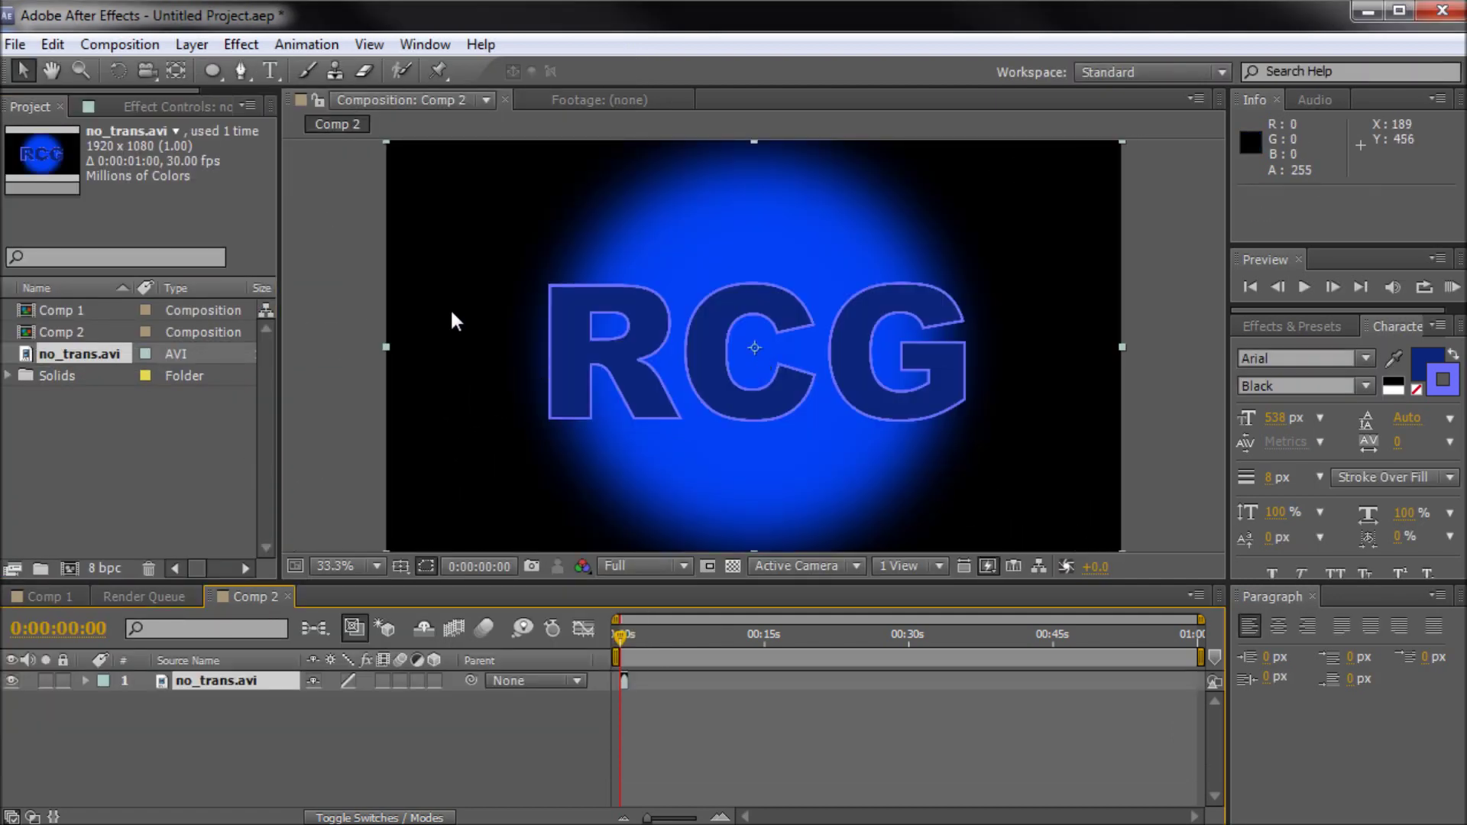
click(356, 246)
- Import the concrete texture photo from the Stock Media Library's Stock Photos folder
drag(517, 342, 598, 329)
double_click(153, 455)
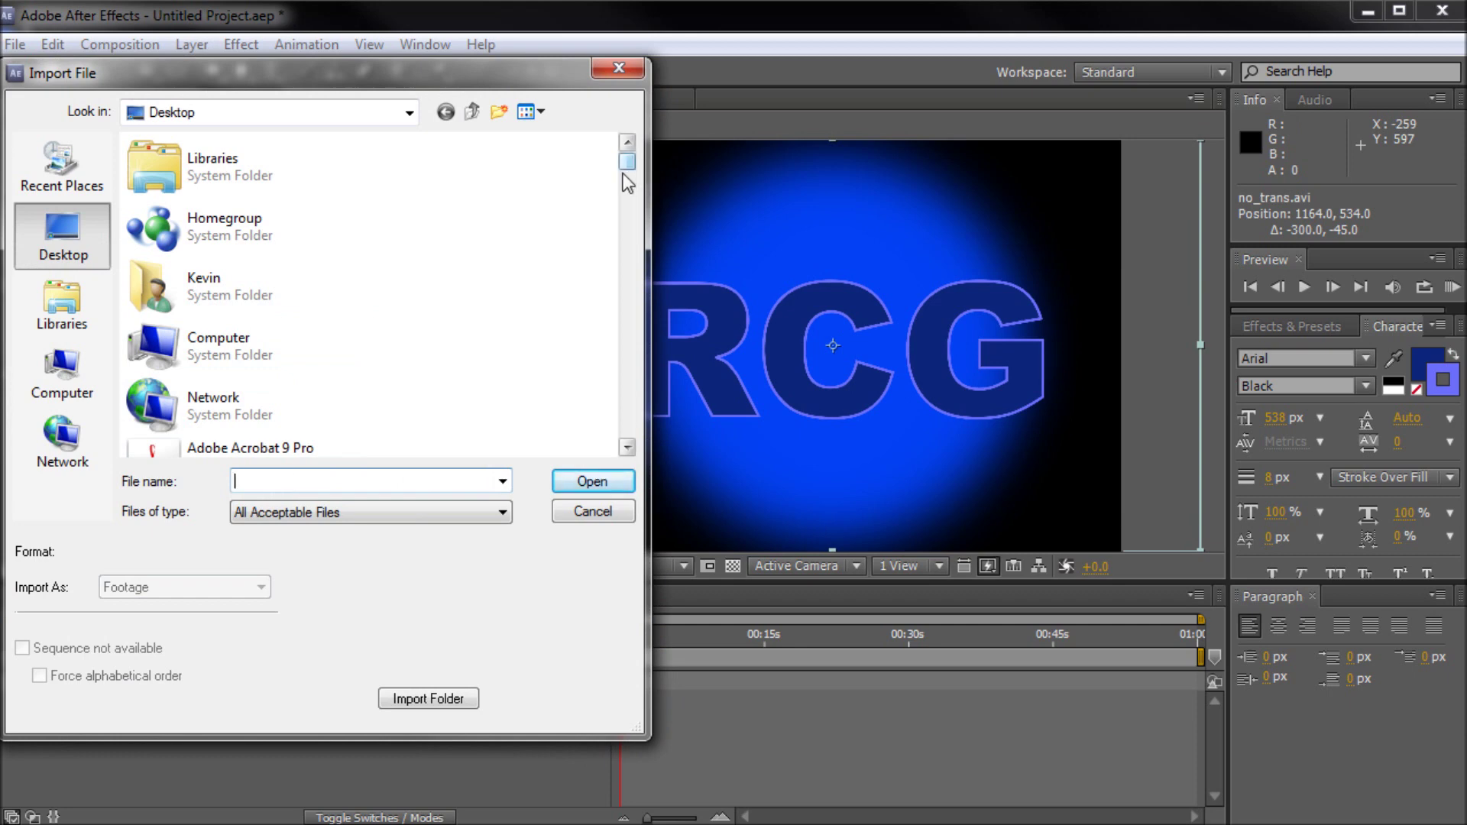
text(st)
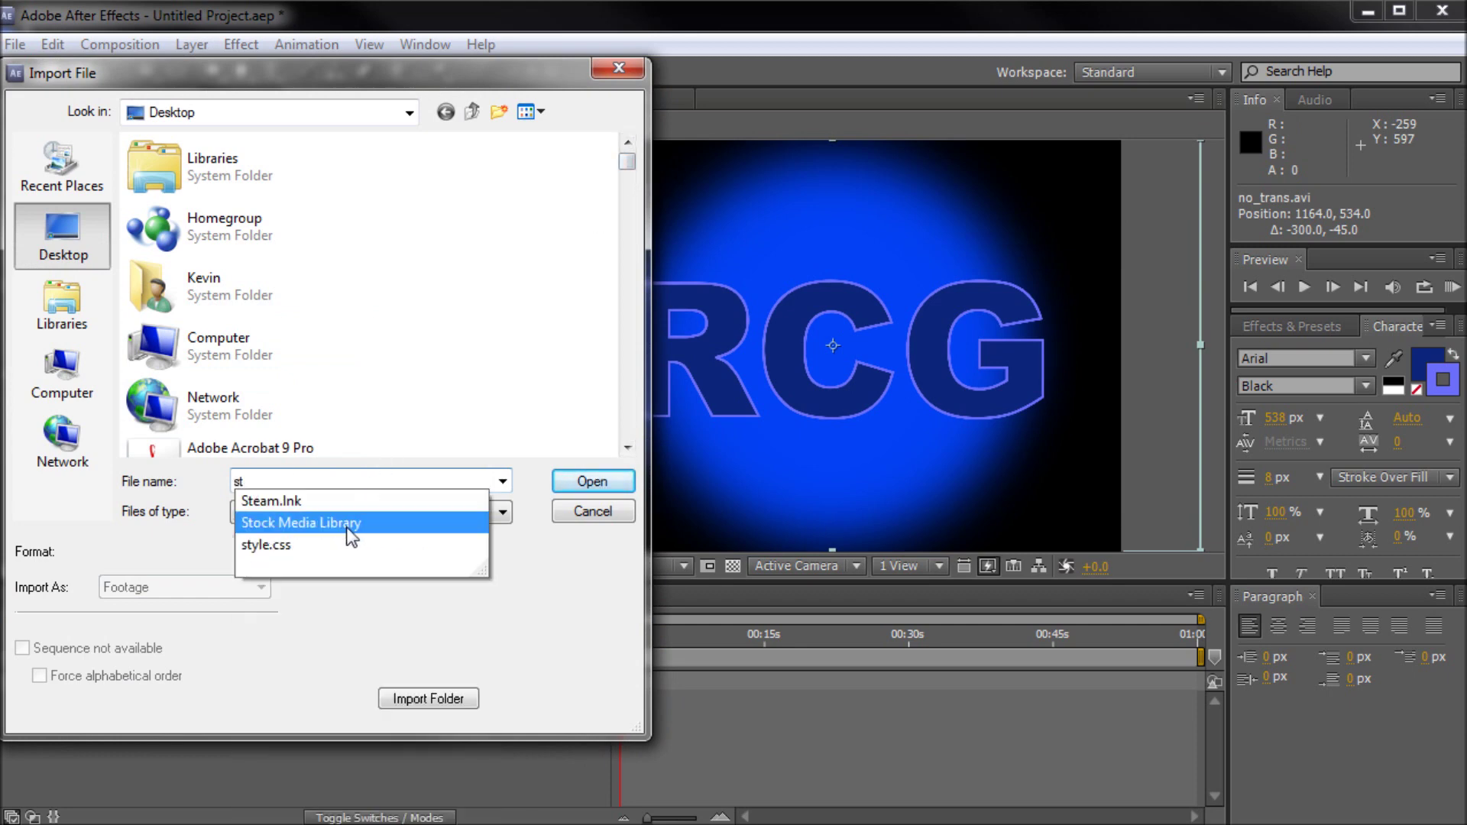
click(350, 524)
click(589, 482)
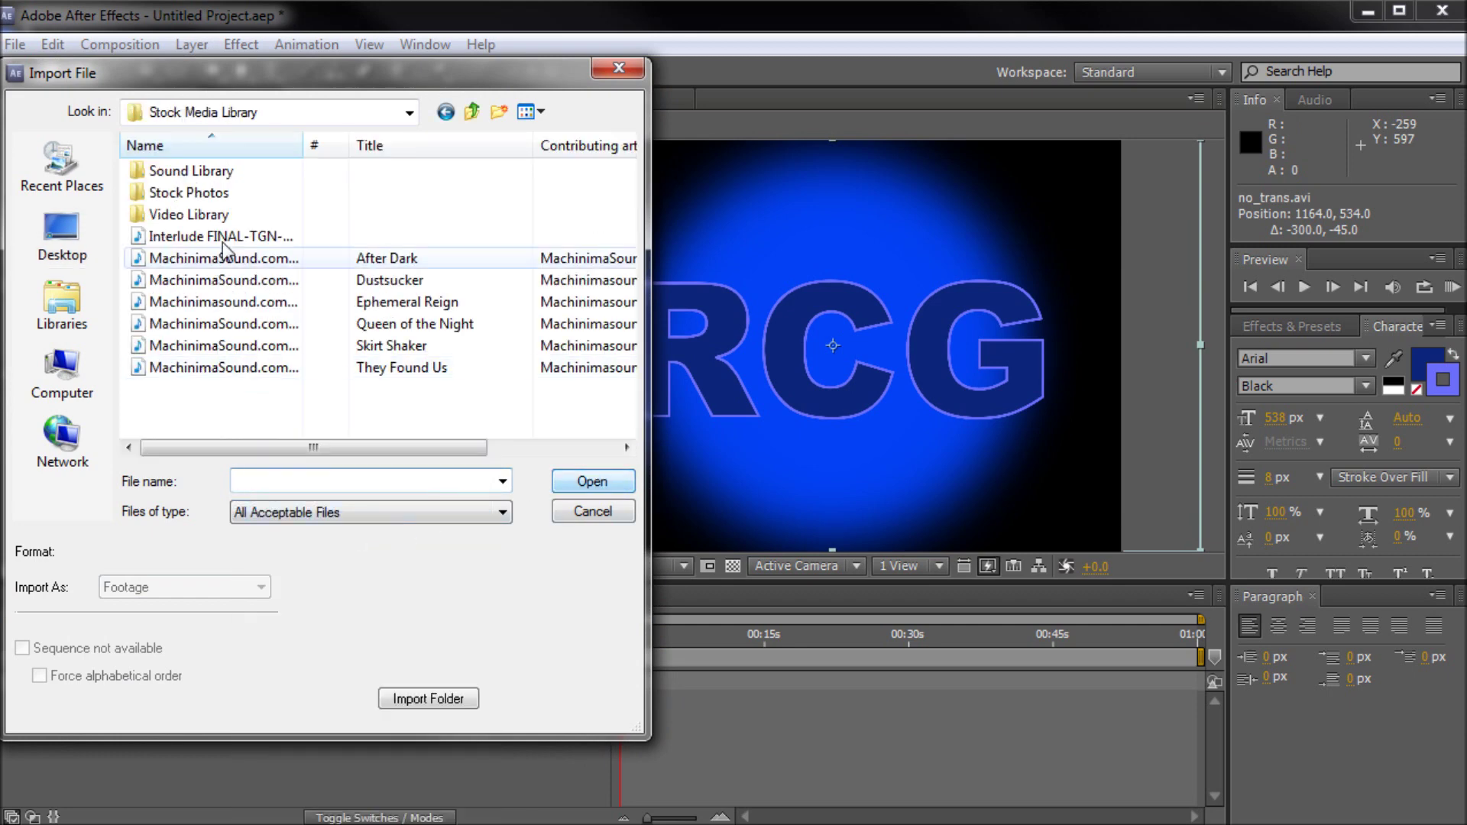
double_click(183, 192)
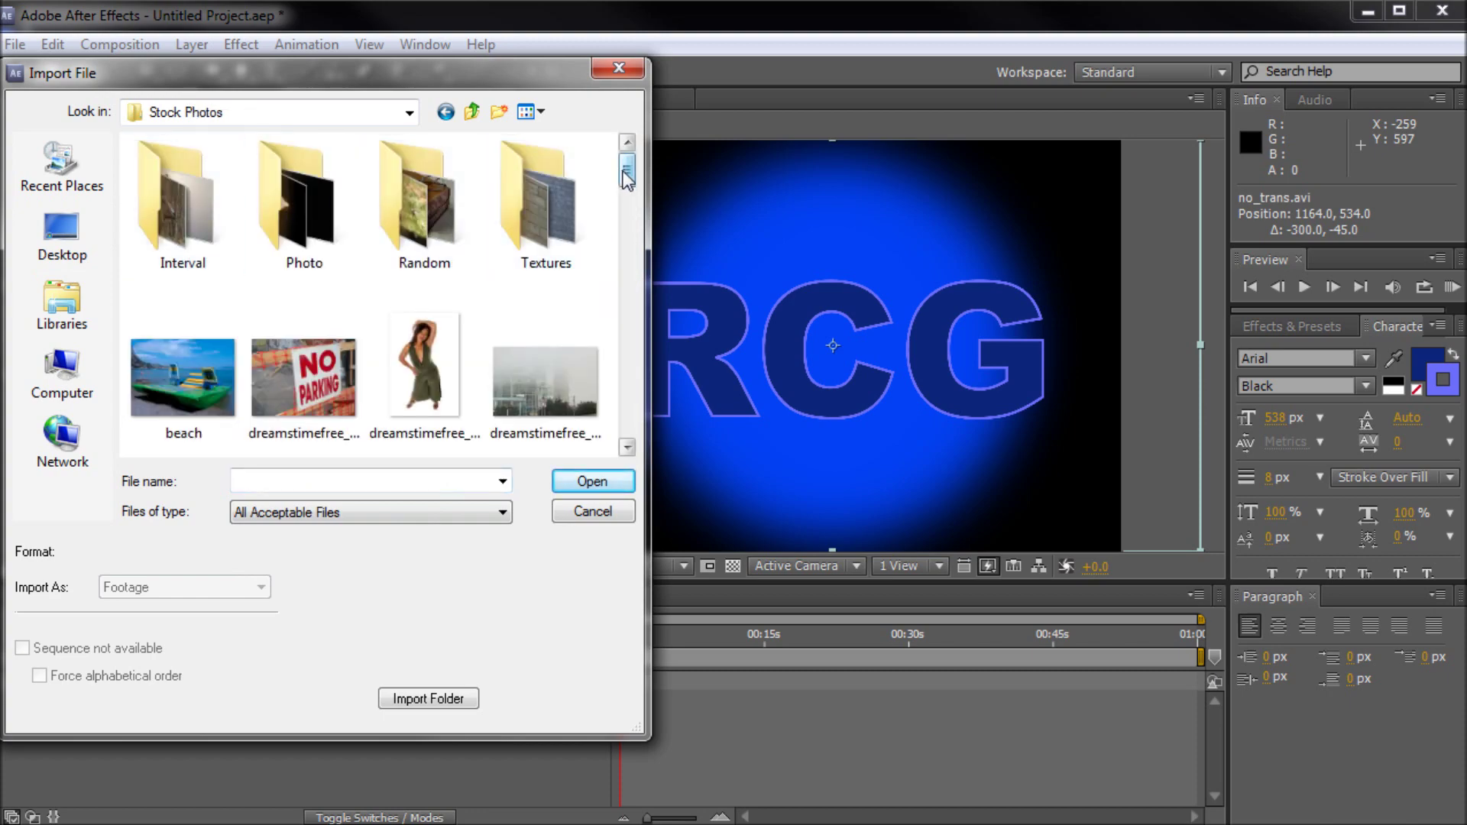
drag(627, 198, 627, 419)
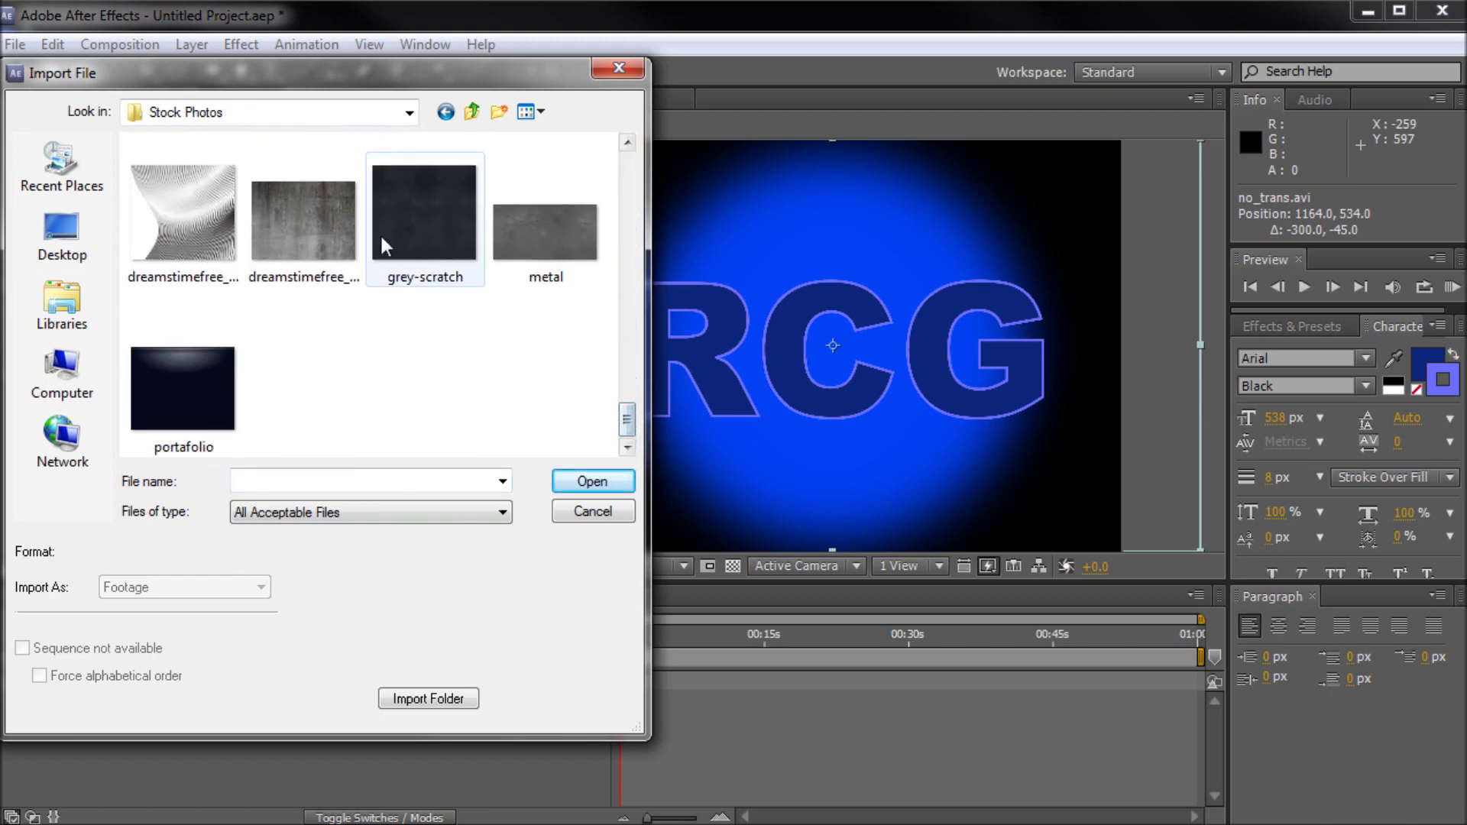
click(304, 221)
click(592, 481)
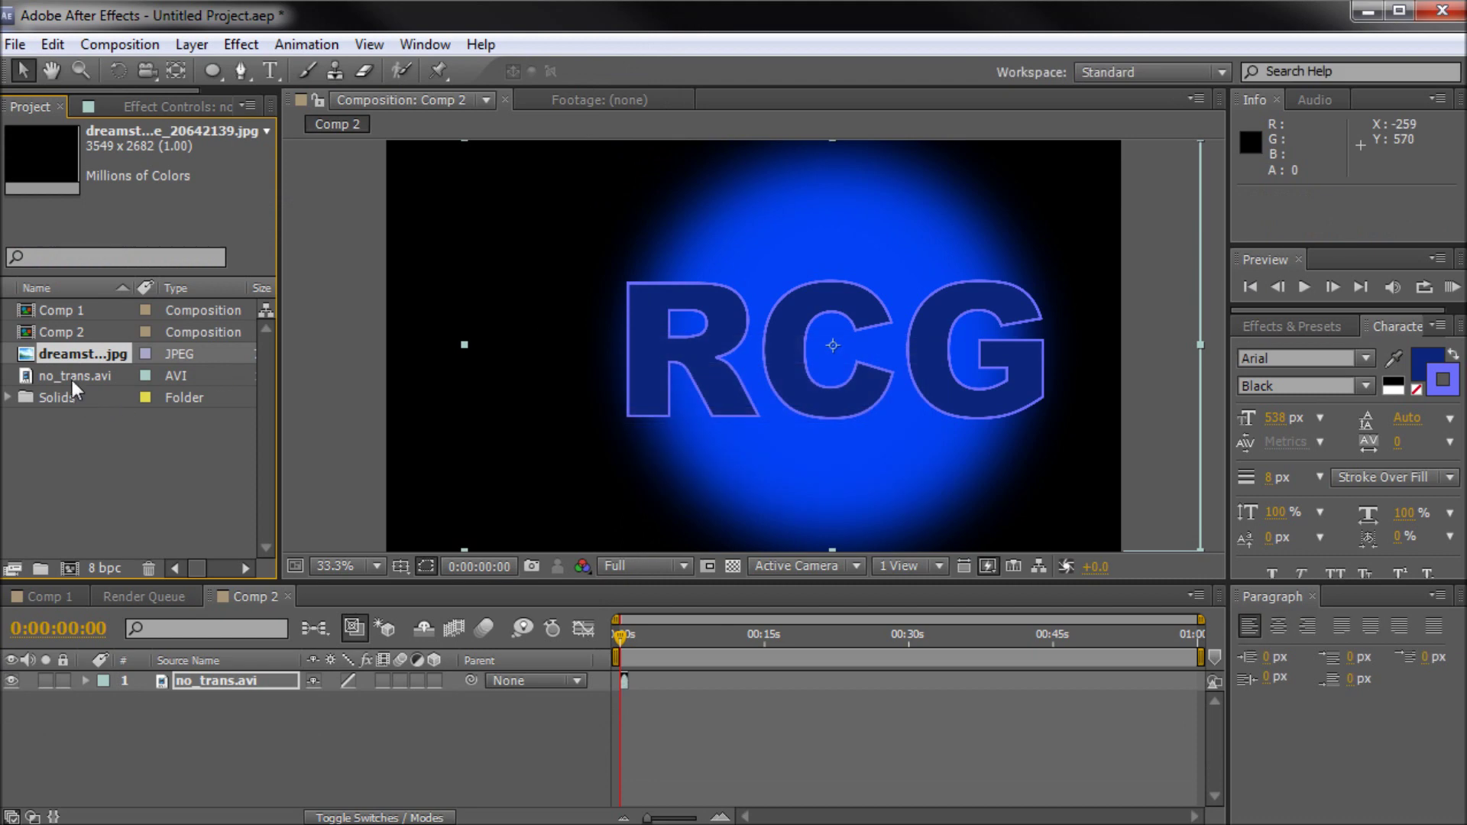
- Place the concrete texture in Comp 2 below no_trans.avi and re-centre the movie layer
drag(84, 358, 775, 353)
drag(193, 684, 193, 711)
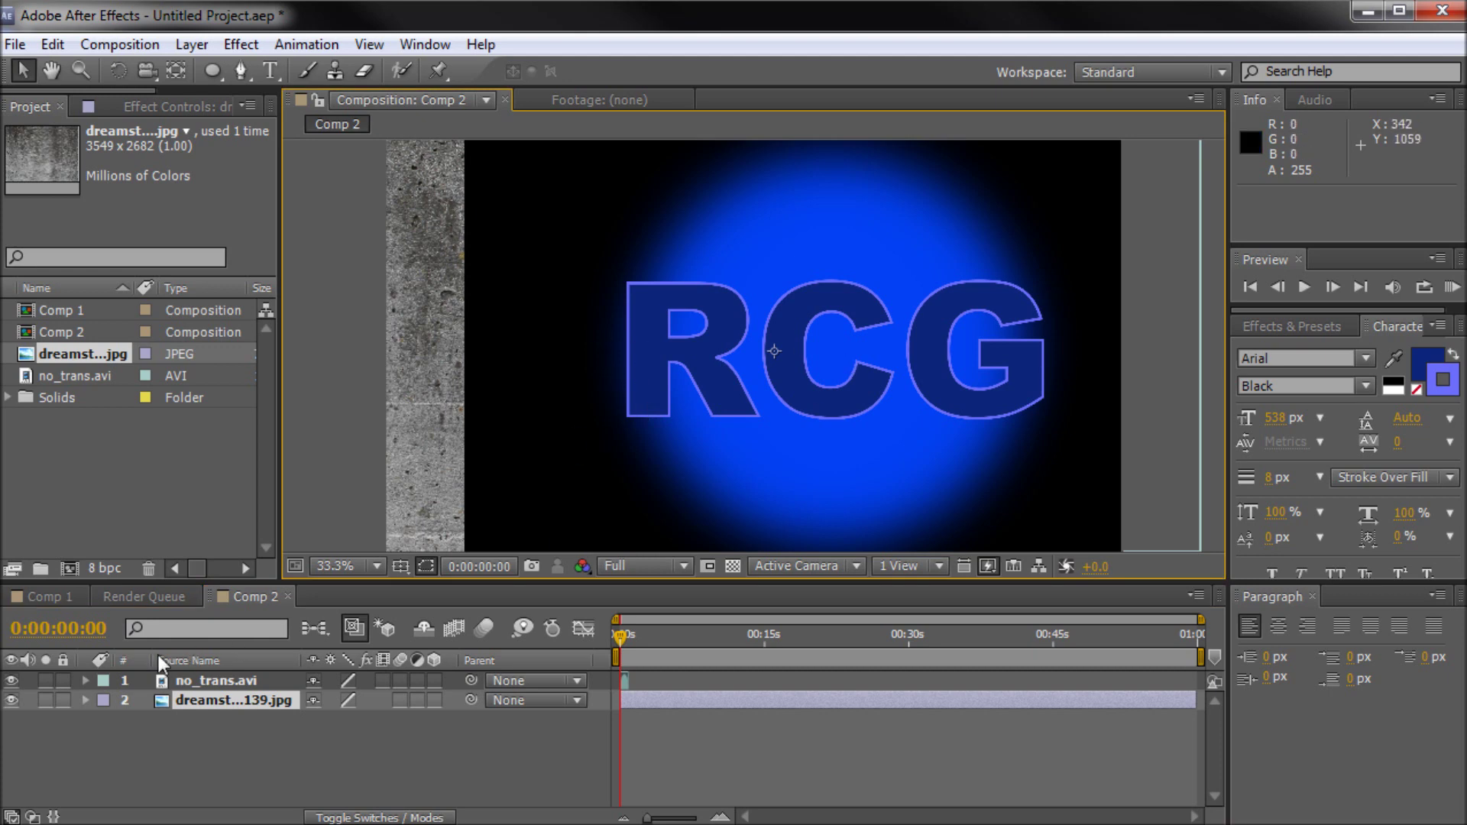
click(199, 682)
drag(753, 375, 676, 375)
drag(534, 305, 531, 304)
click(49, 589)
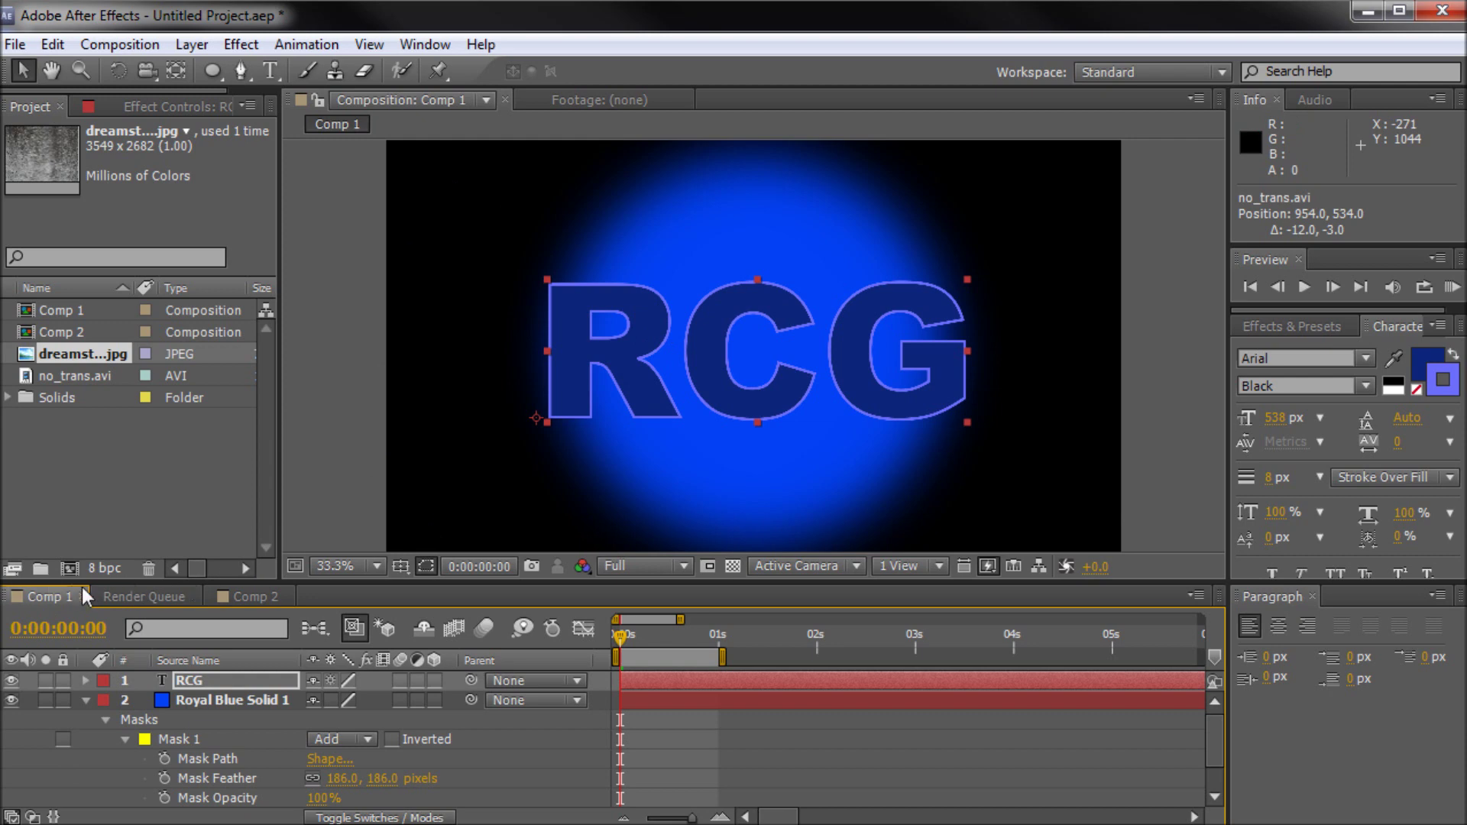
- Select the blue solid and RCG text layers in Comp 1 to review the mask
scroll(256, 713, down, 2)
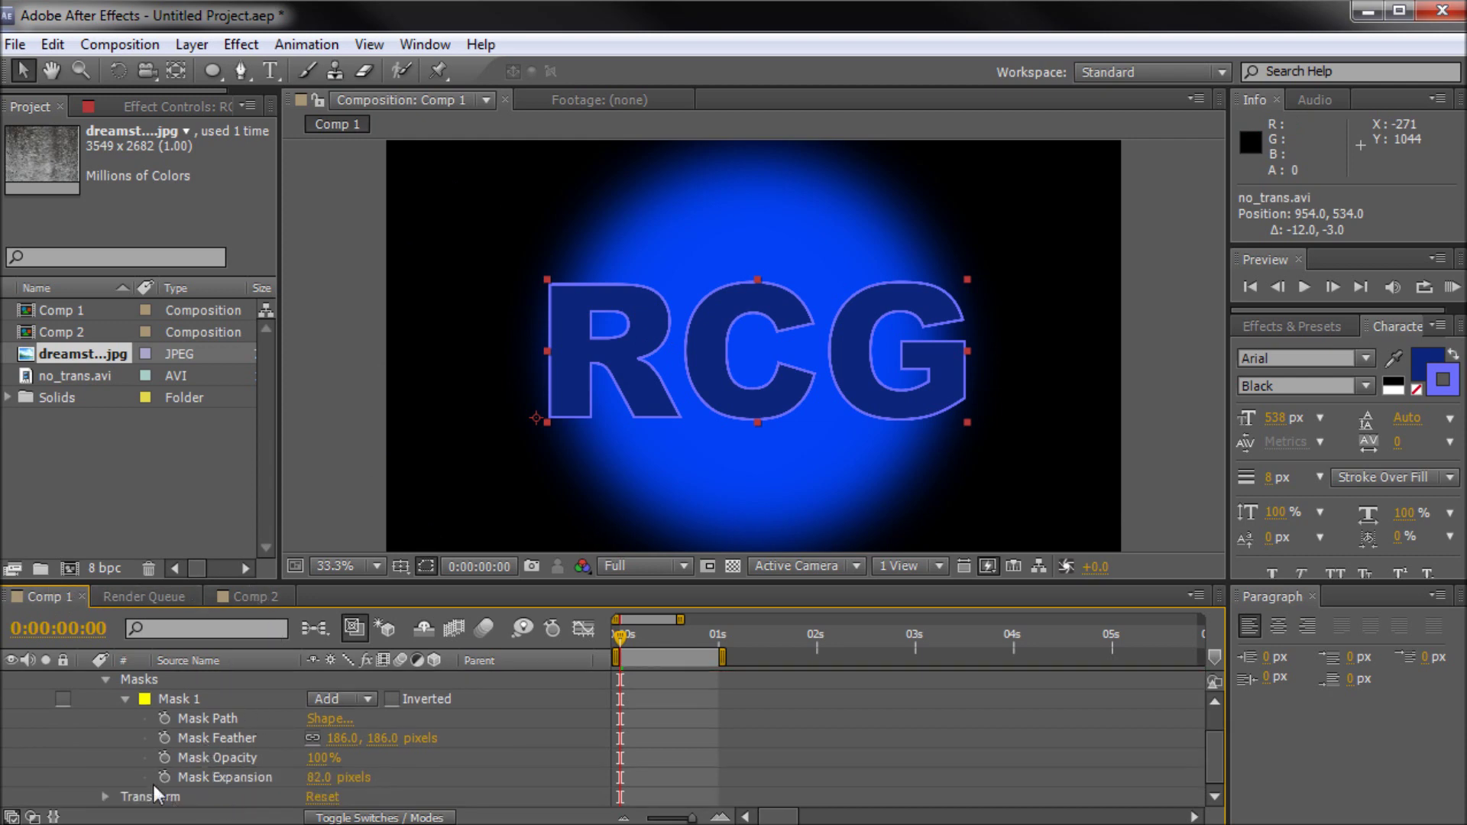
scroll(168, 756, up, 2)
click(233, 700)
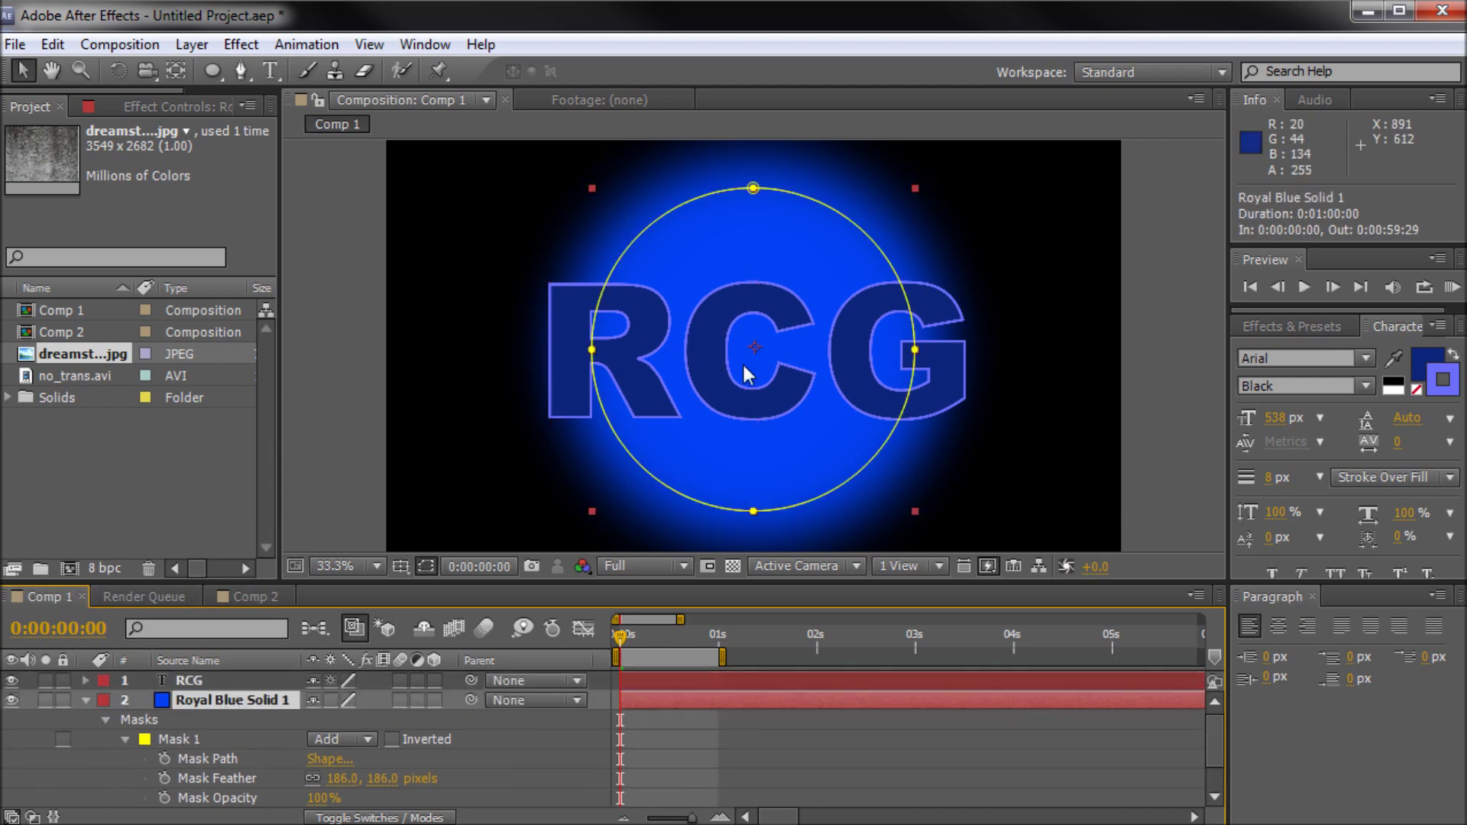
click(189, 680)
scroll(201, 687, down, 2)
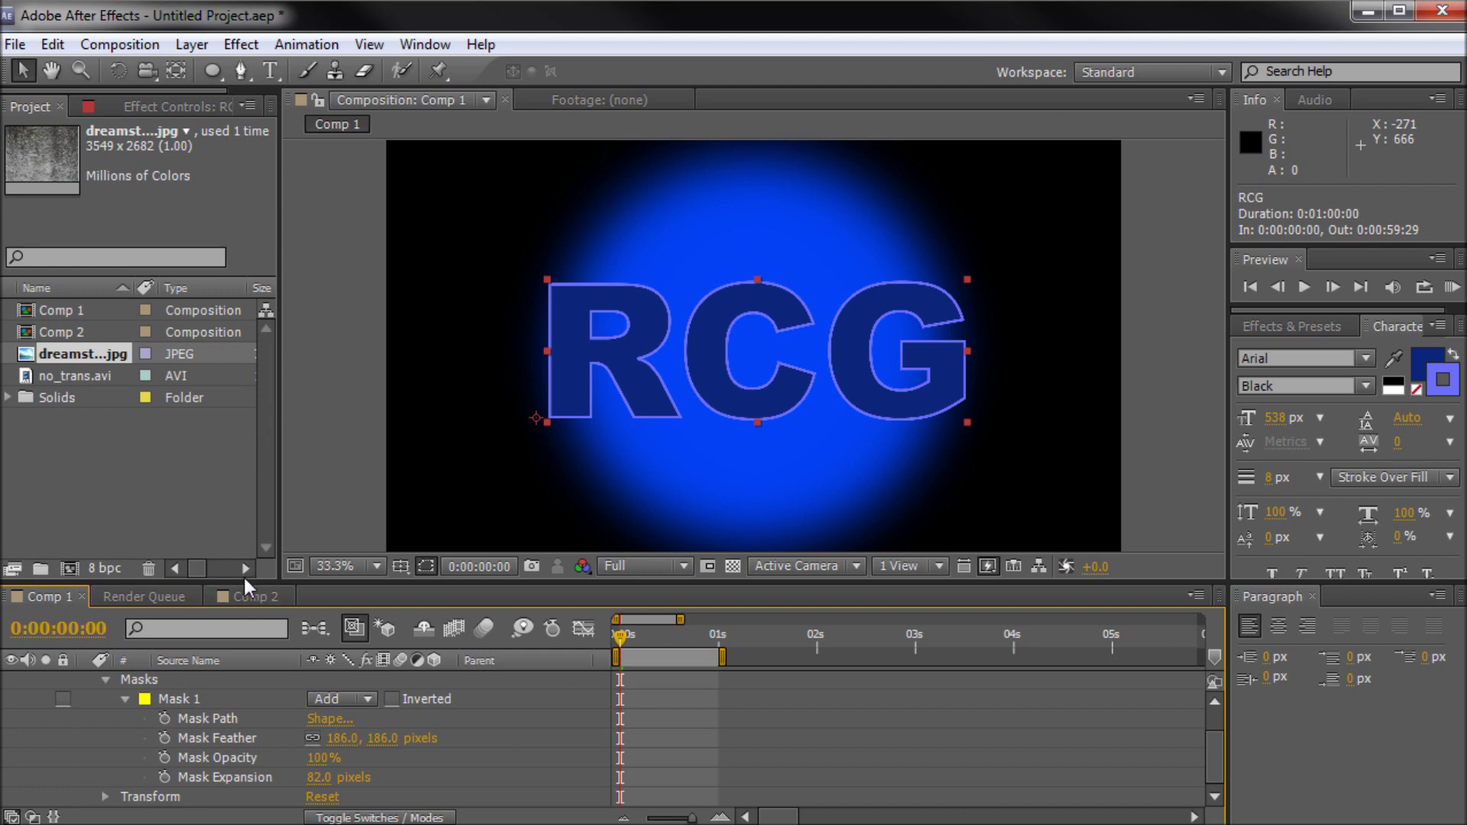
- In Comp 2, nudge no_trans.avi and turn off its visibility so only the concrete shows
click(225, 597)
mouse_move(485, 314)
mouse_down()
mouse_move(657, 314)
mouse_move(565, 323)
mouse_move(471, 304)
mouse_up()
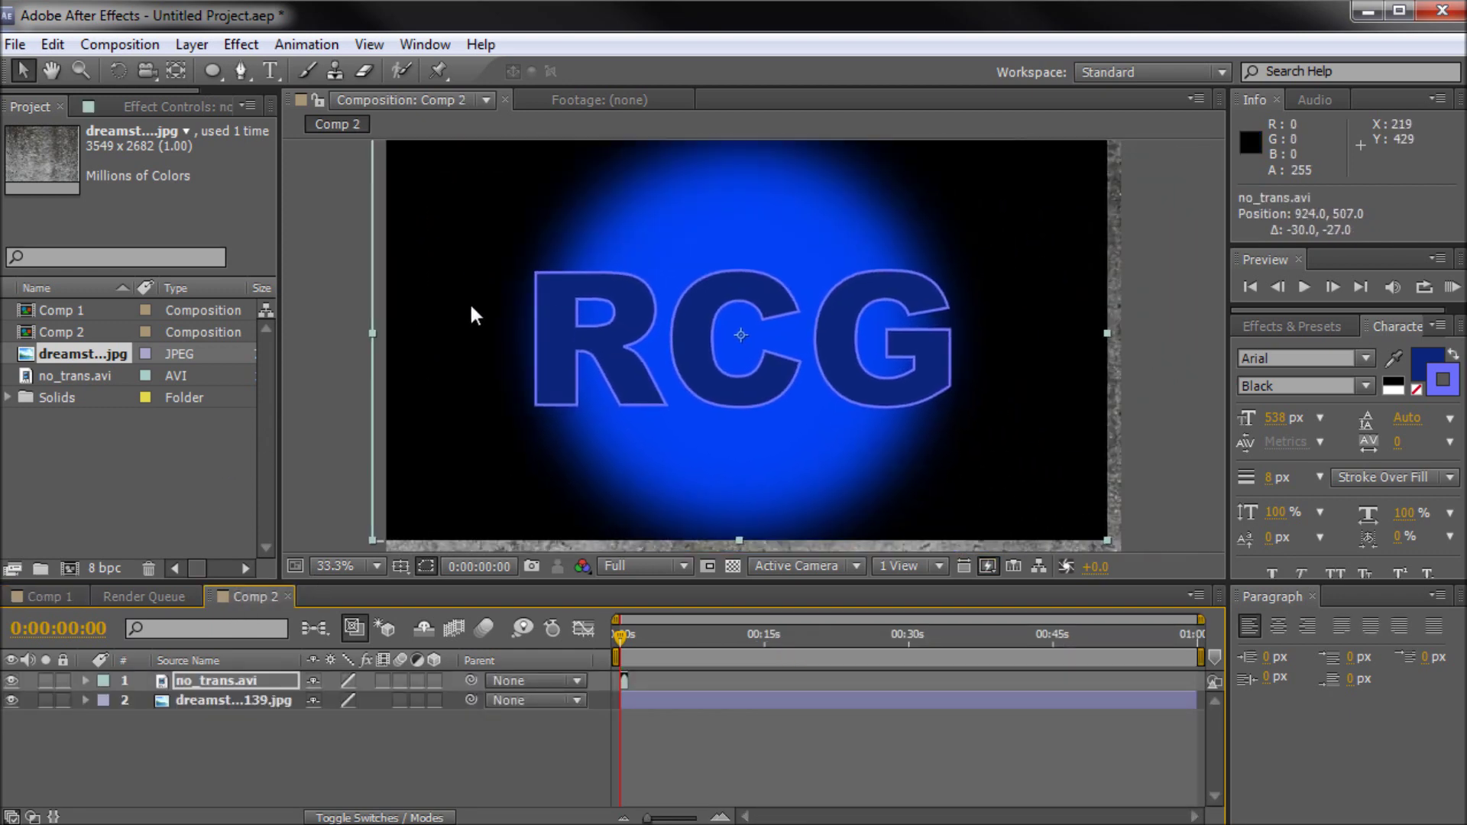
click(12, 680)
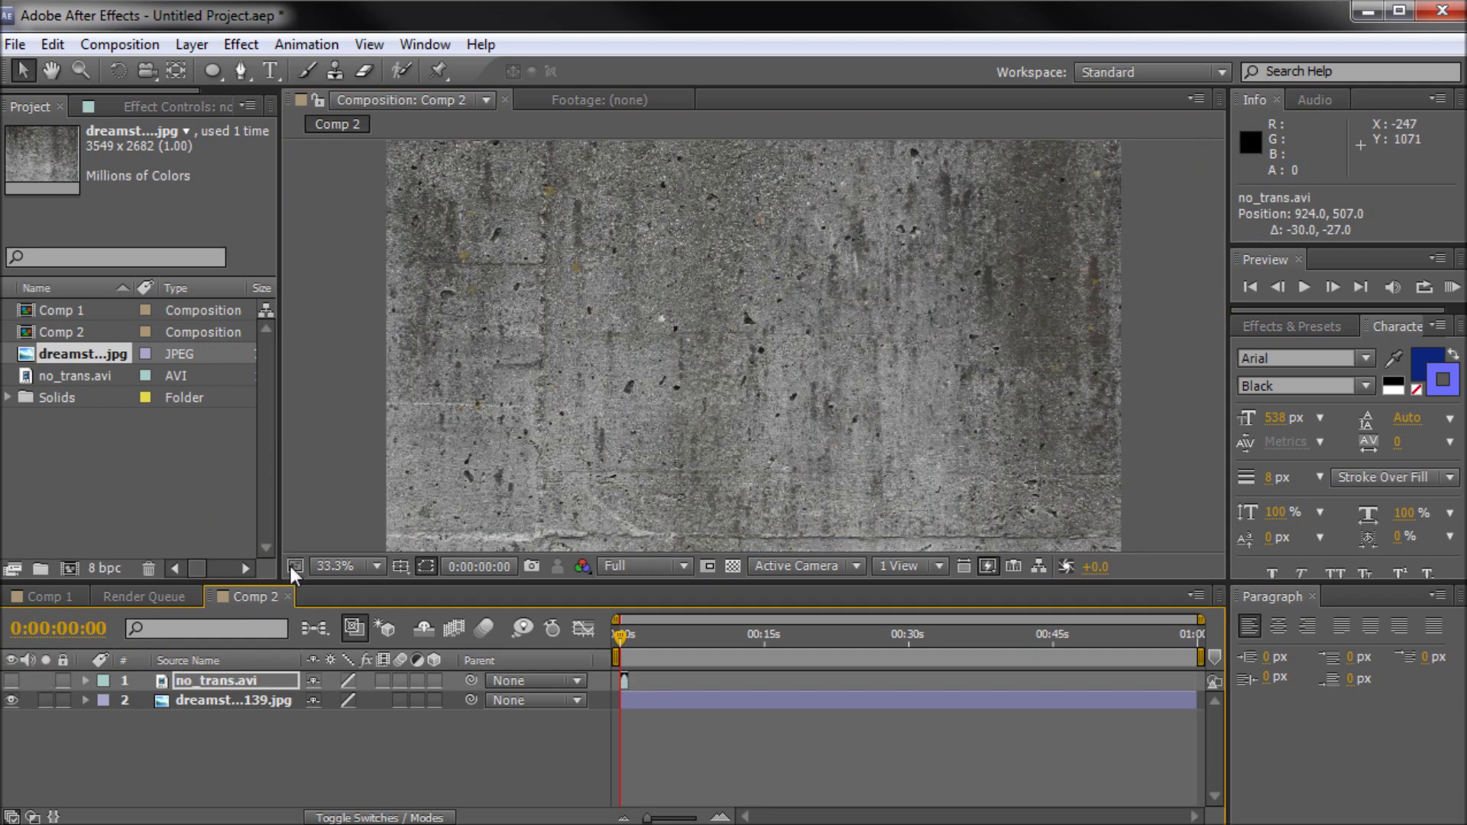
click(34, 596)
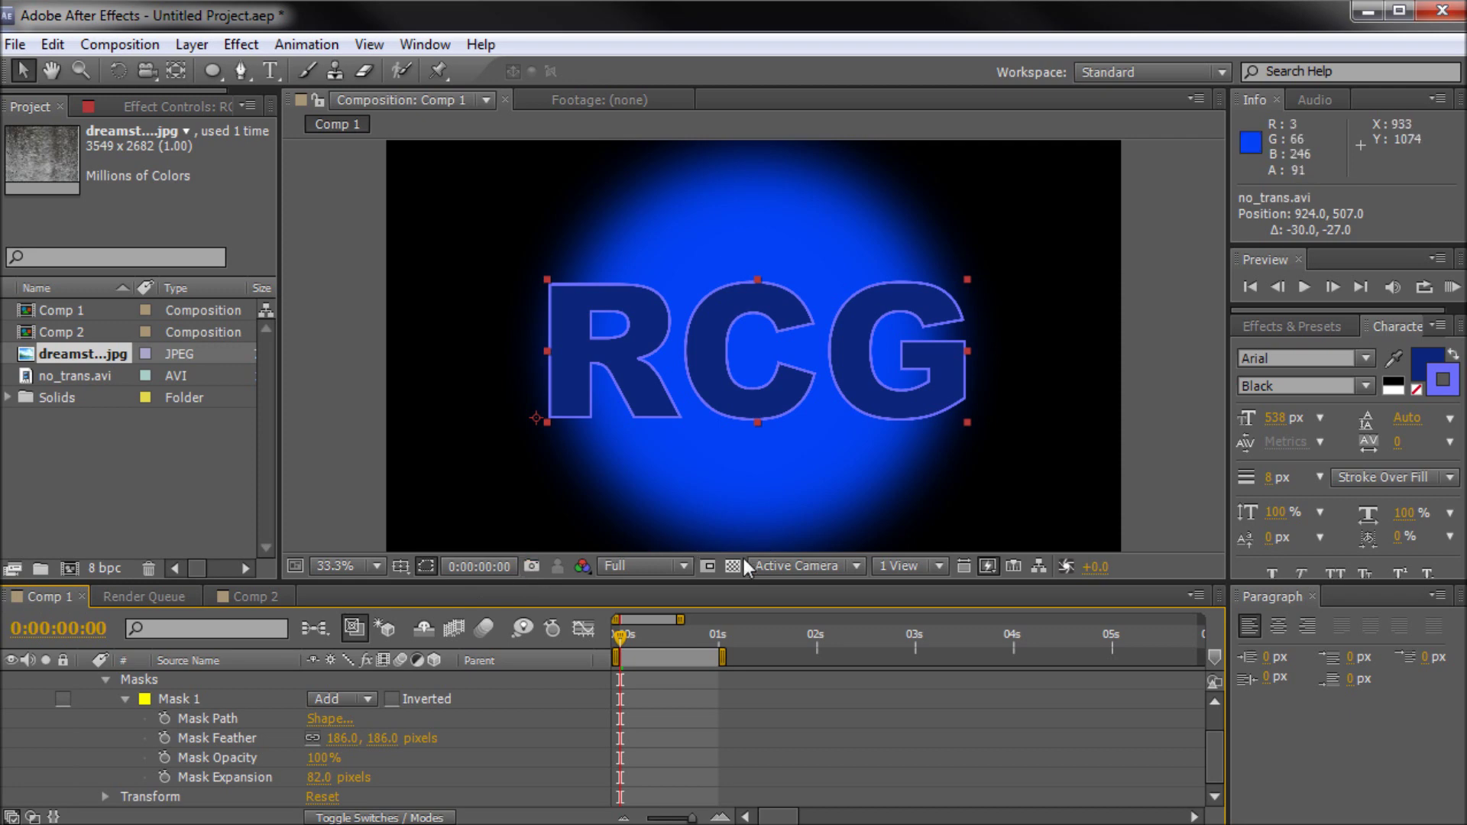
- Turn on the transparency grid so Comp 1's blue glow fades into a checkerboard
click(708, 567)
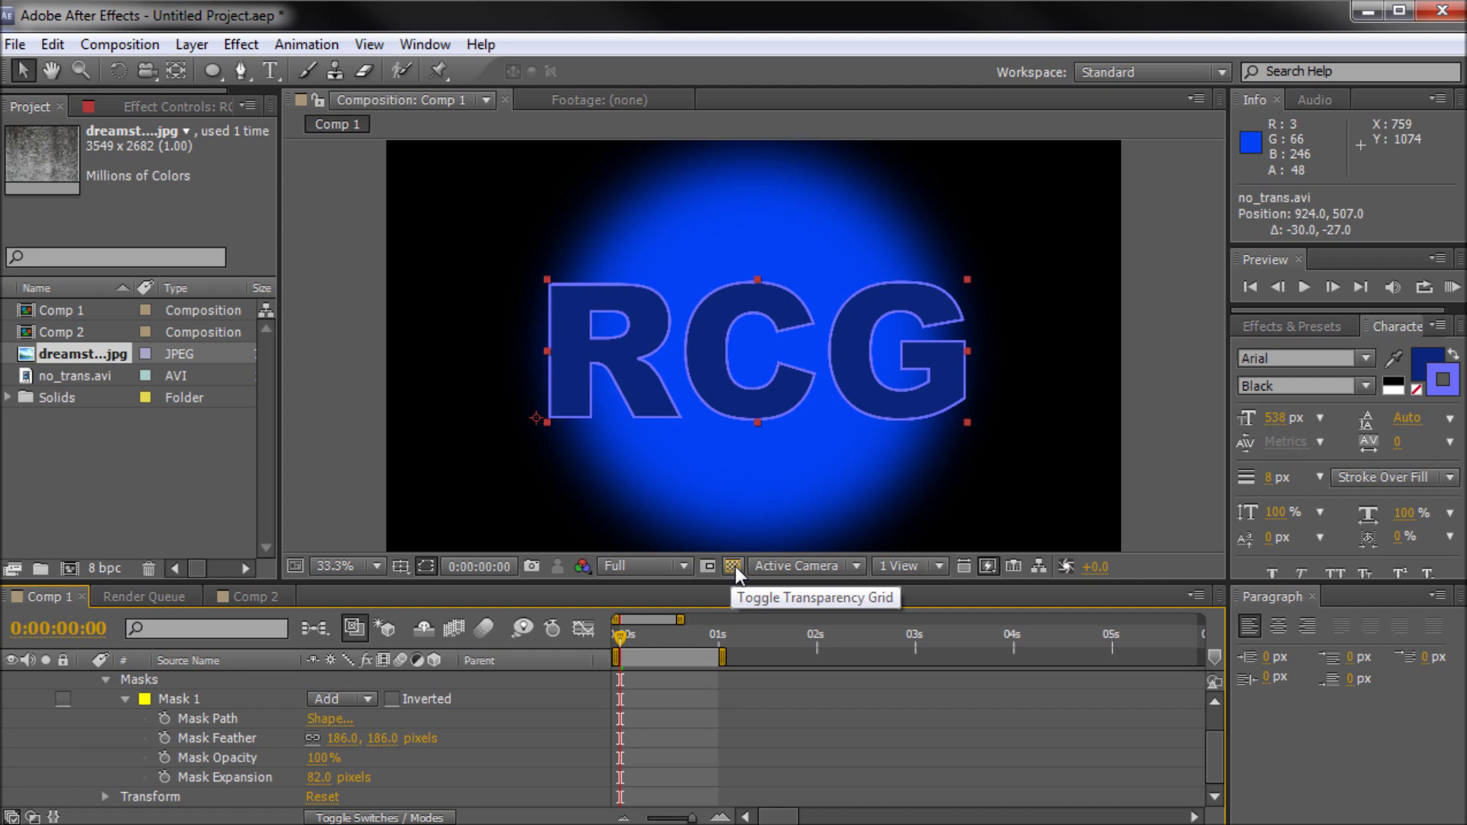
click(733, 566)
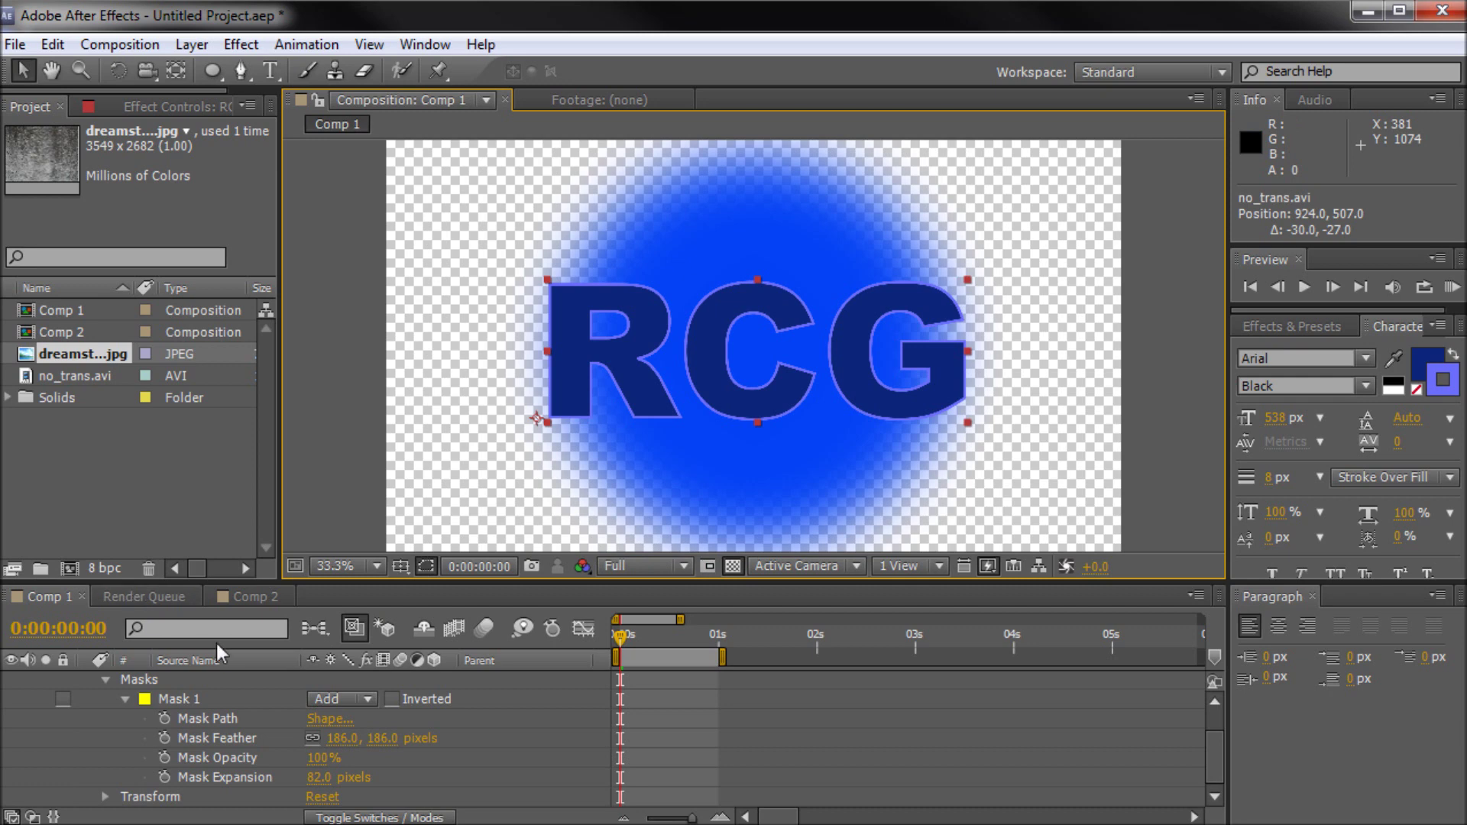
- Delete the finished Comp 1 item from the Render Queue
click(117, 596)
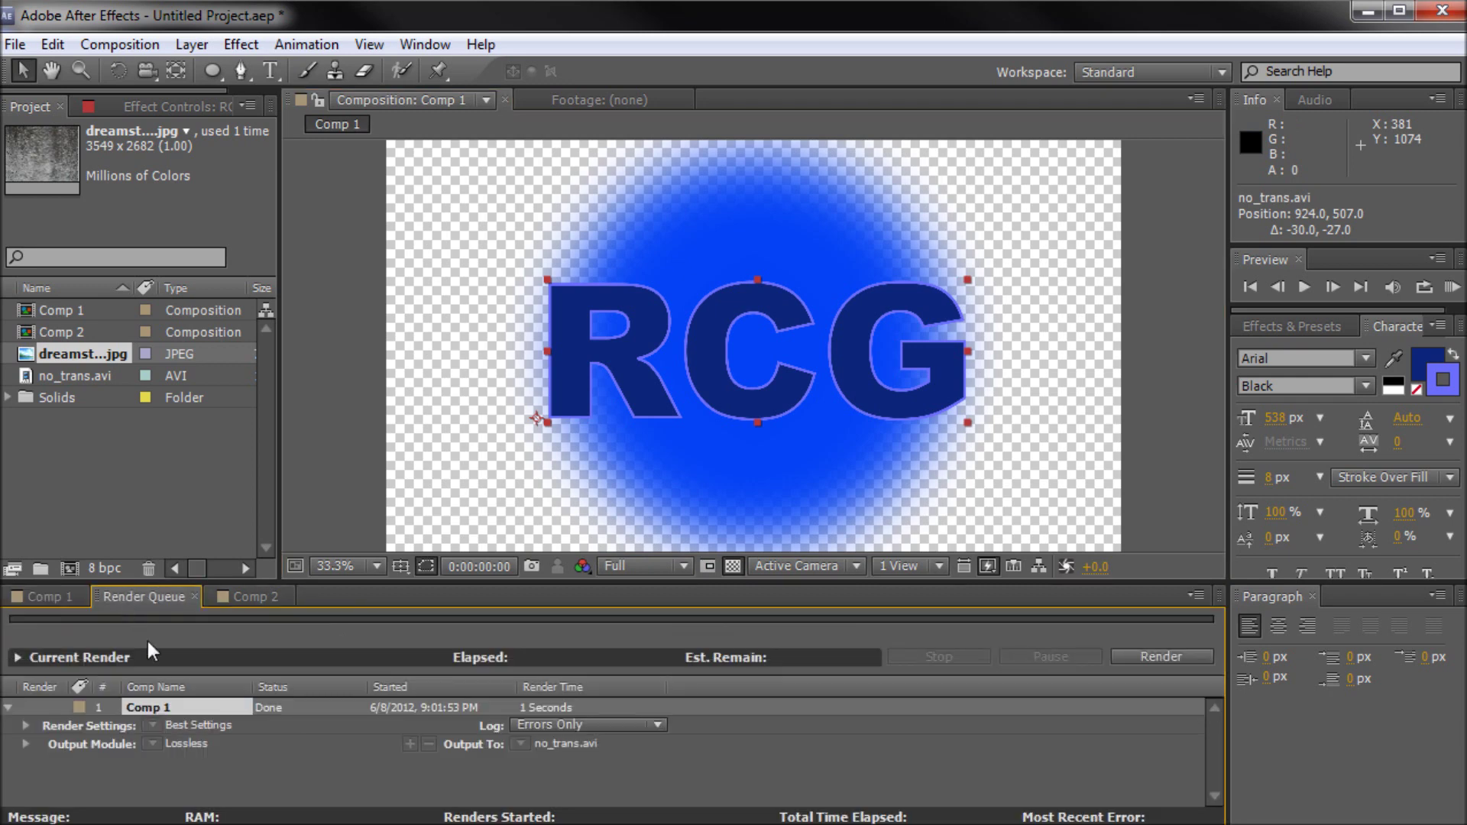
click(181, 712)
key(Delete)
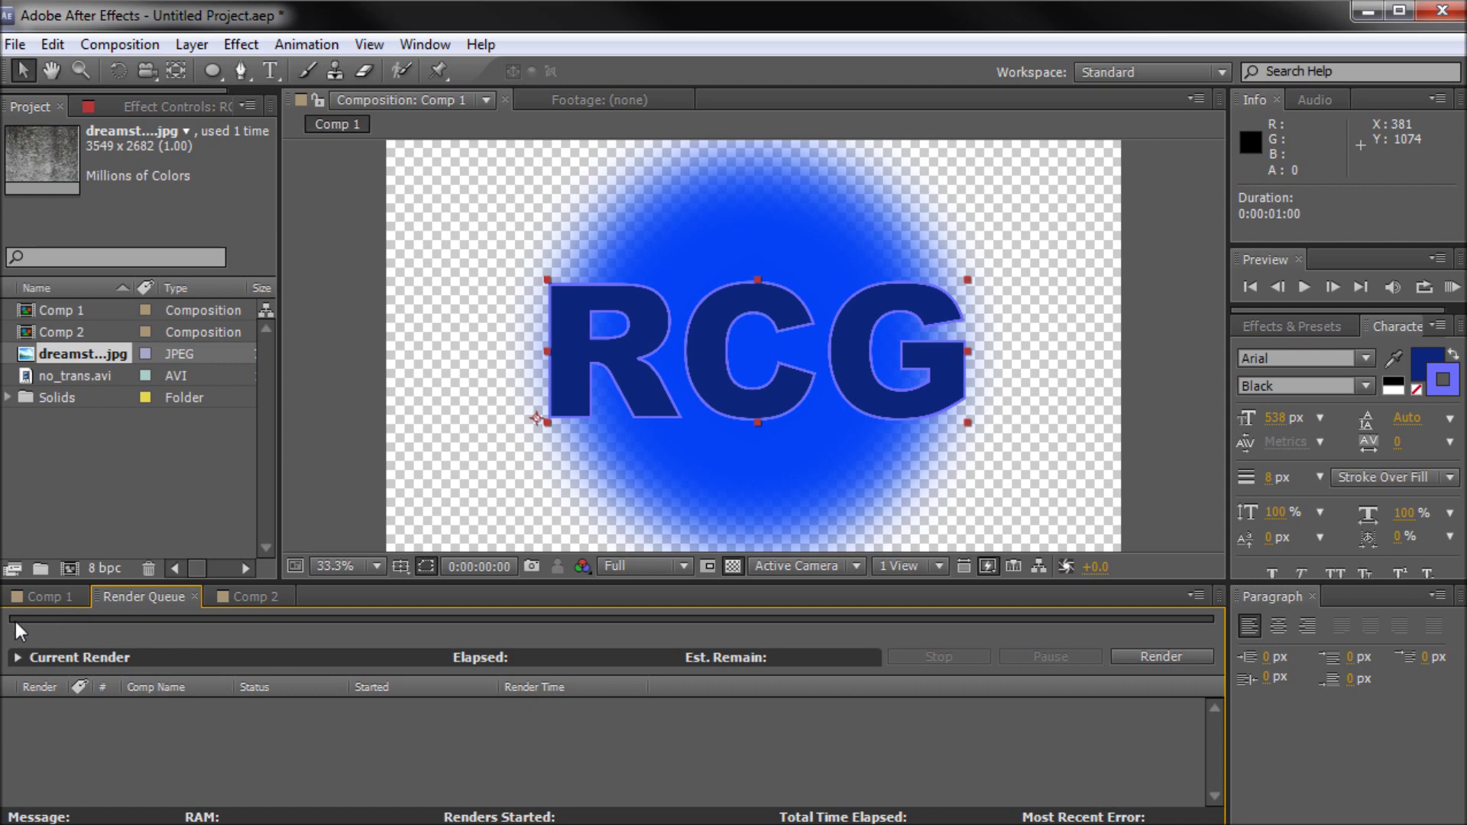
- Add Comp 1 to the Render Queue again from the Composition menu
click(46, 597)
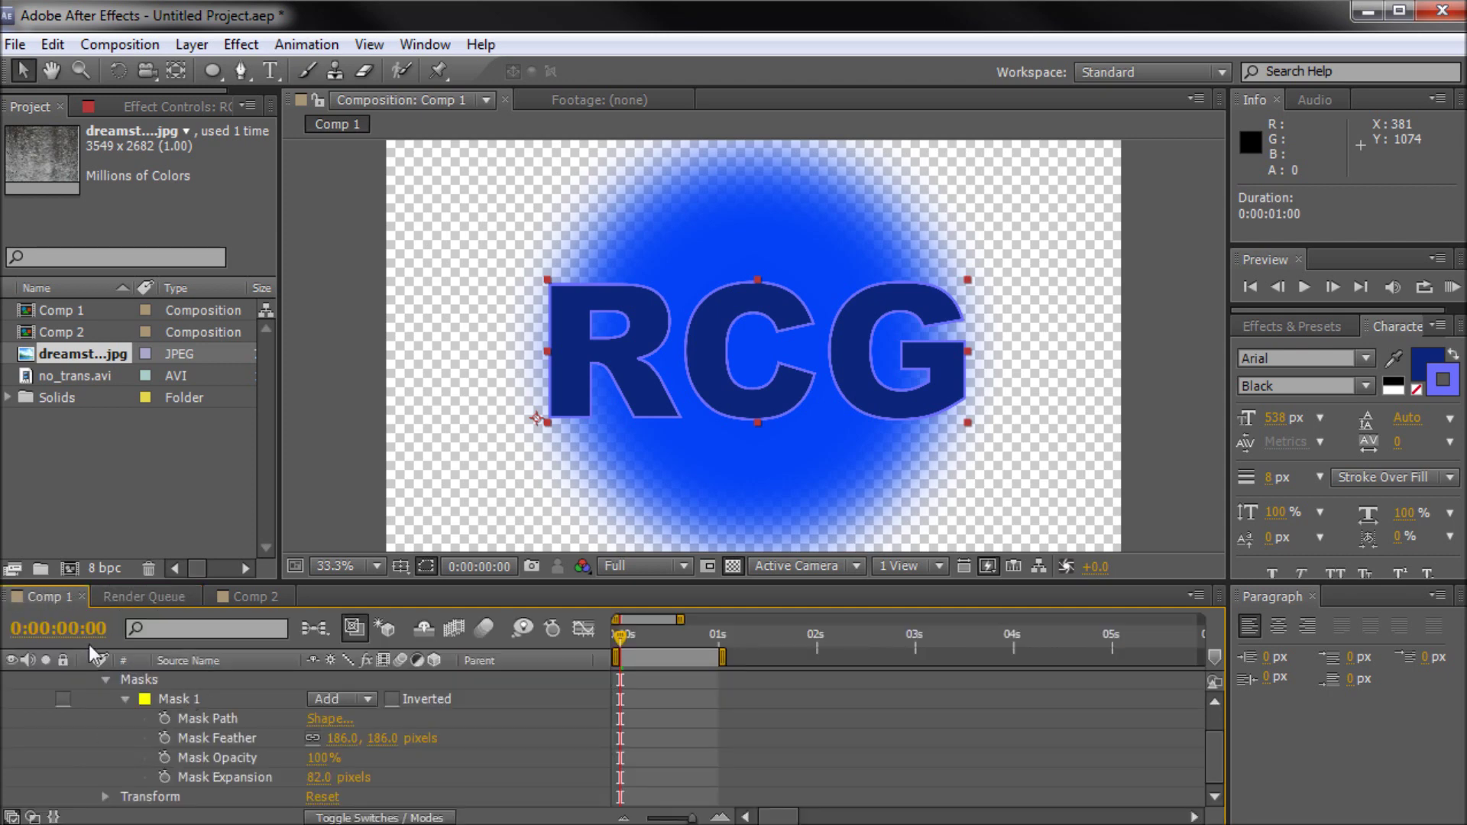
click(120, 45)
click(154, 217)
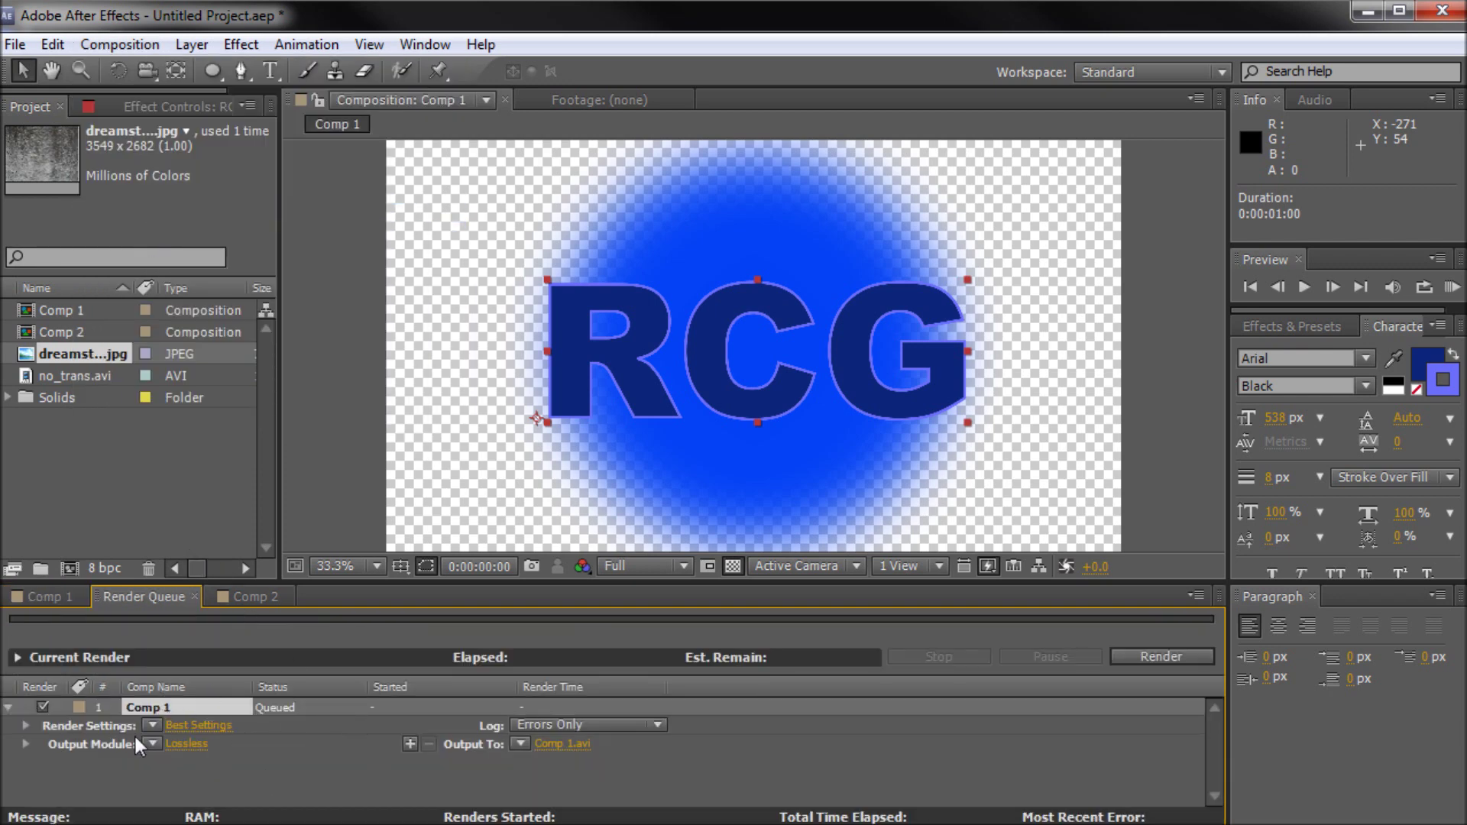
- Set Comp 1's output module channels to RGB + Alpha at Millions of Colors+
click(177, 742)
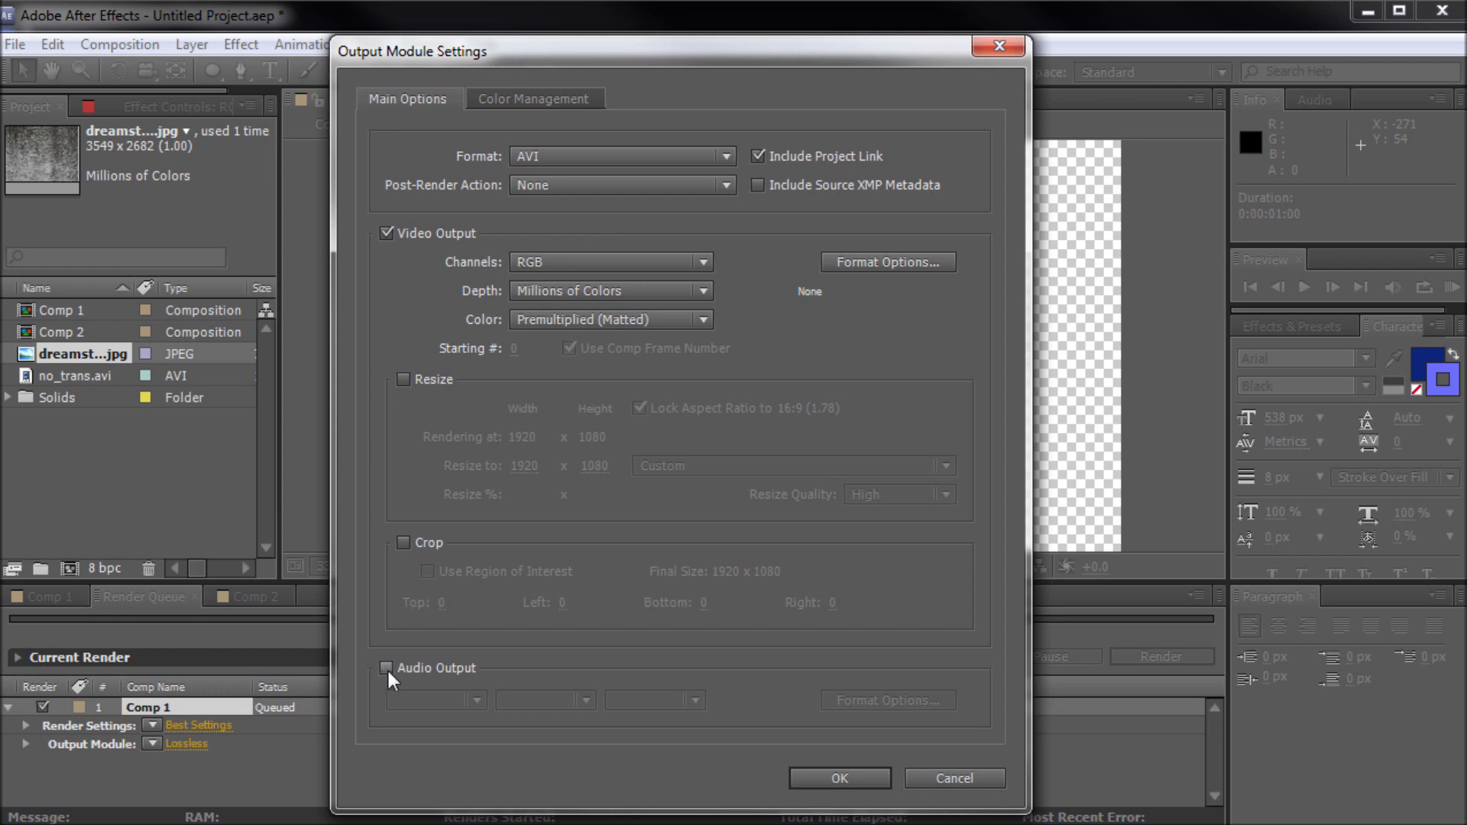
click(565, 260)
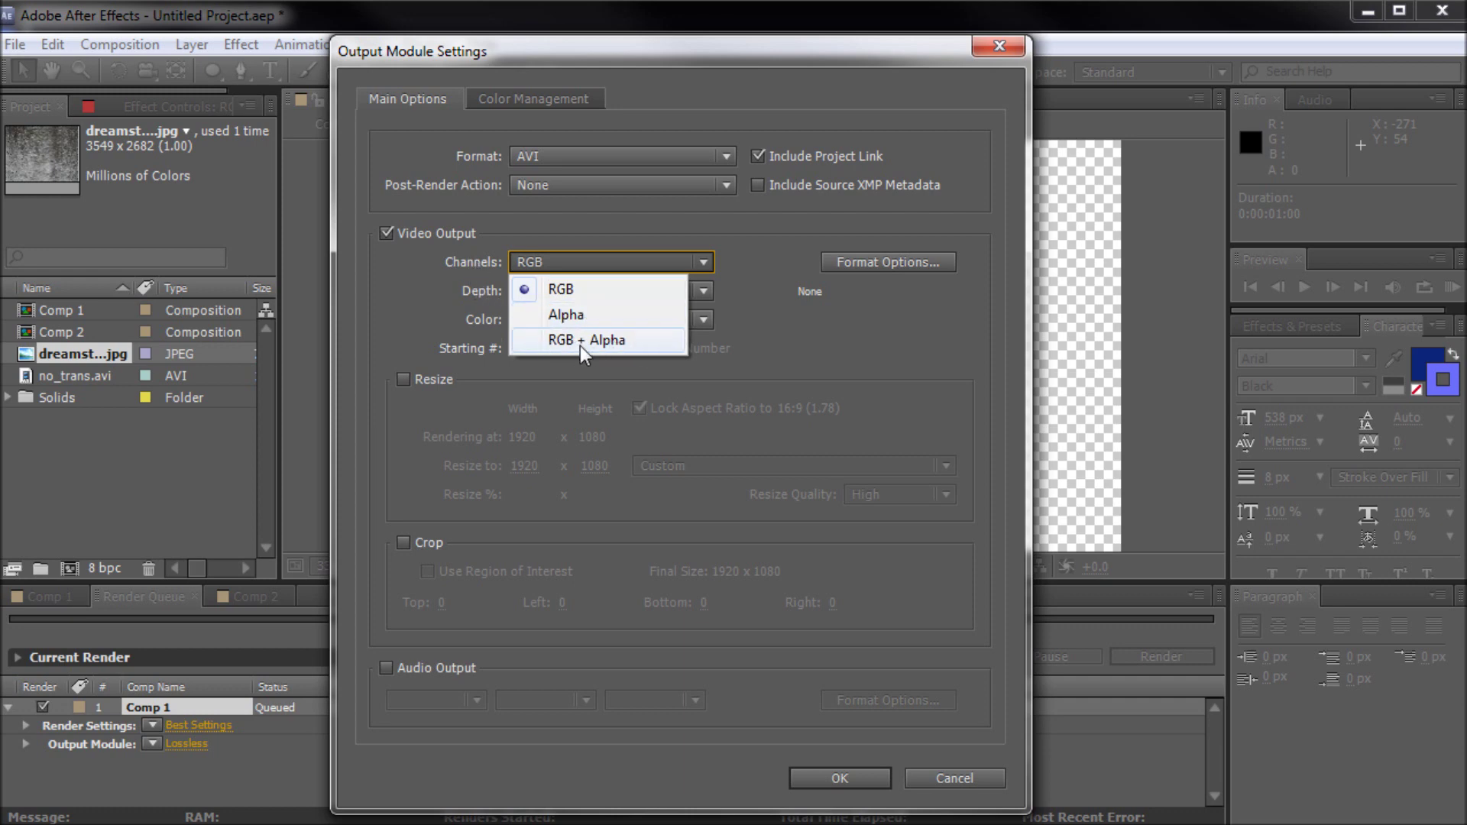
click(635, 345)
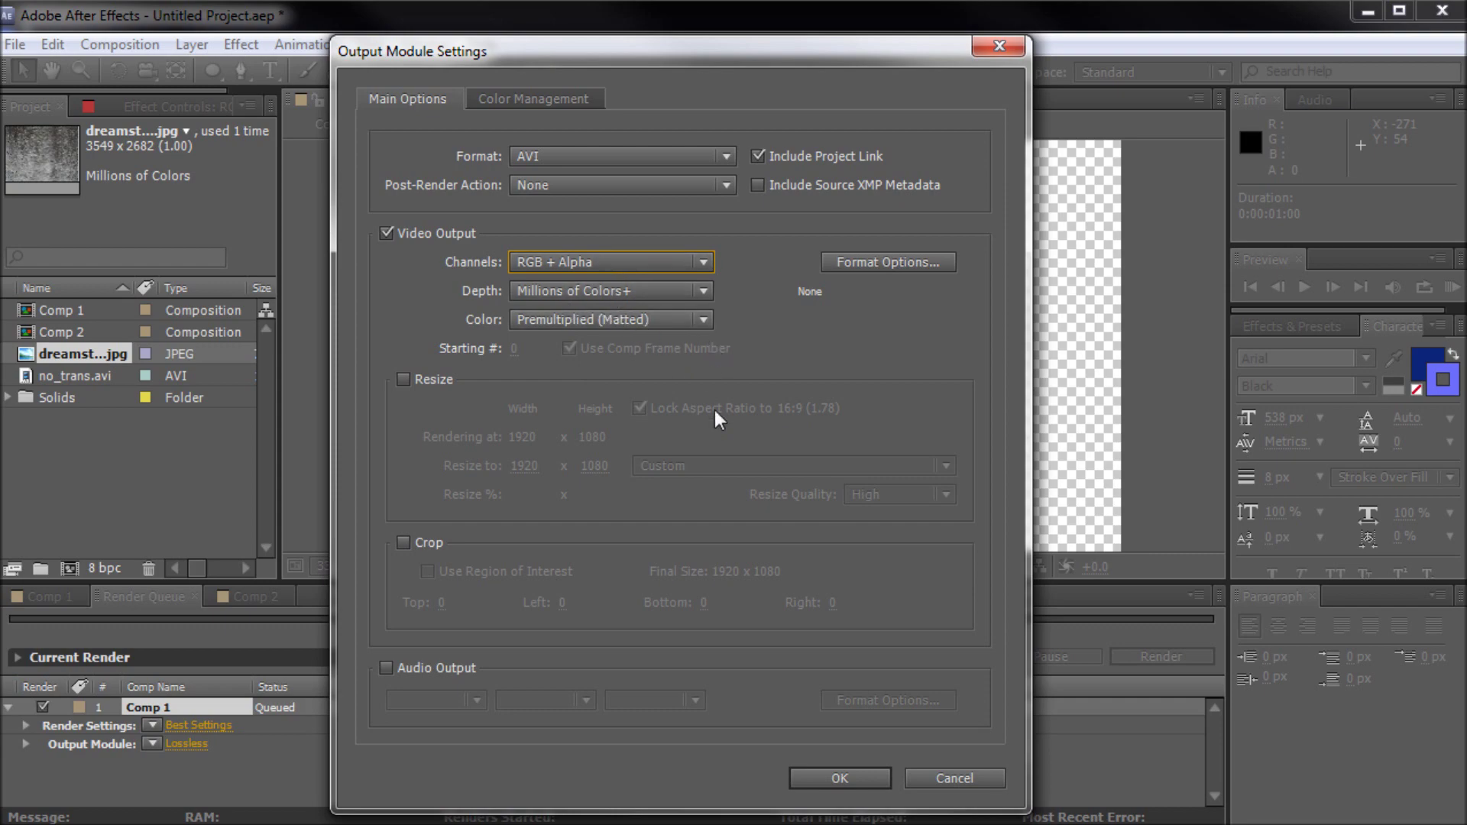
click(841, 777)
- Rename the output file to transparent.avi and render Comp 1 with alpha
click(553, 744)
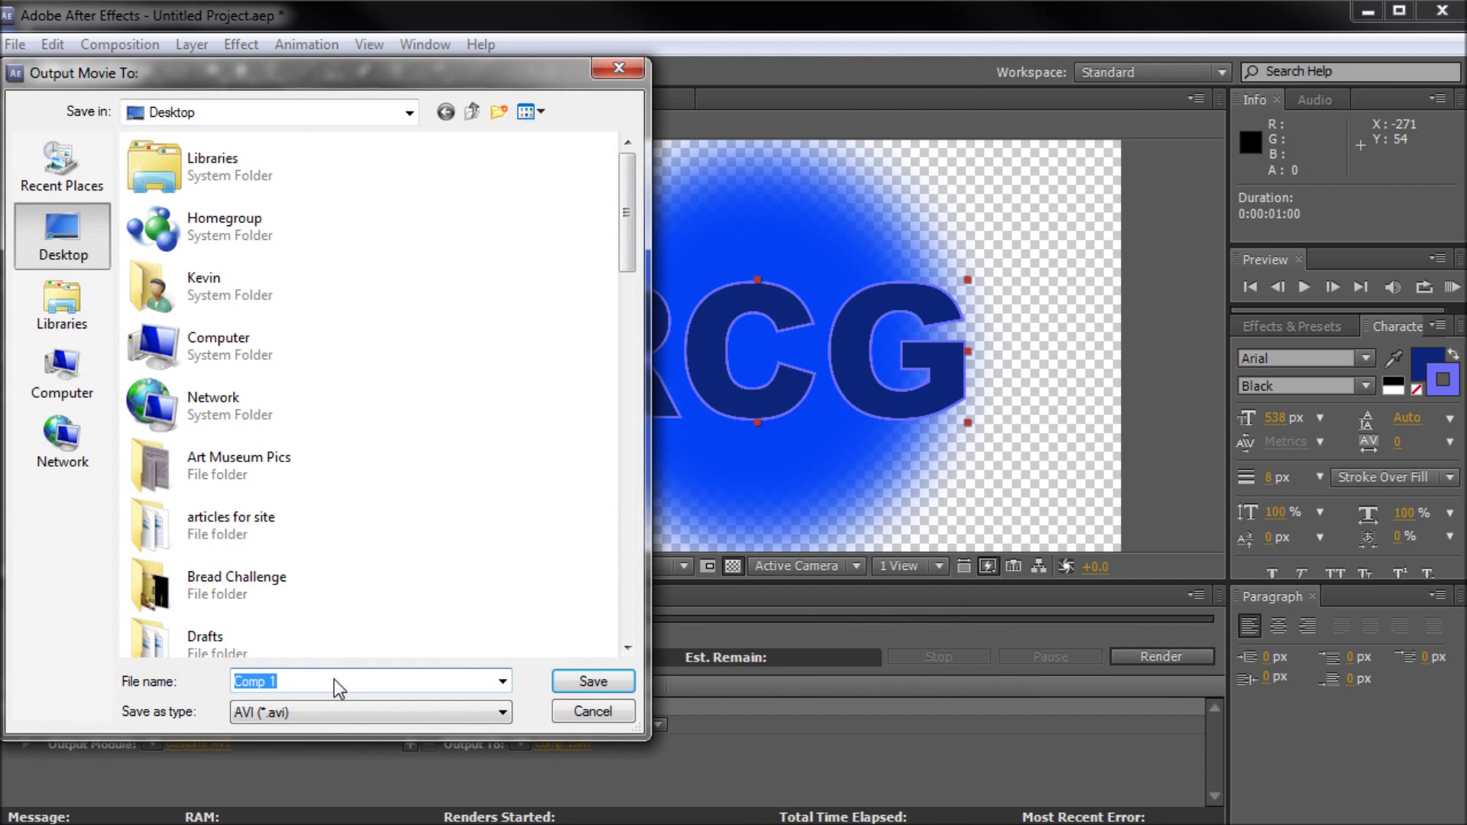
text(tand)
key(BackSpace)
key(BackSpace)
key(BackSpace)
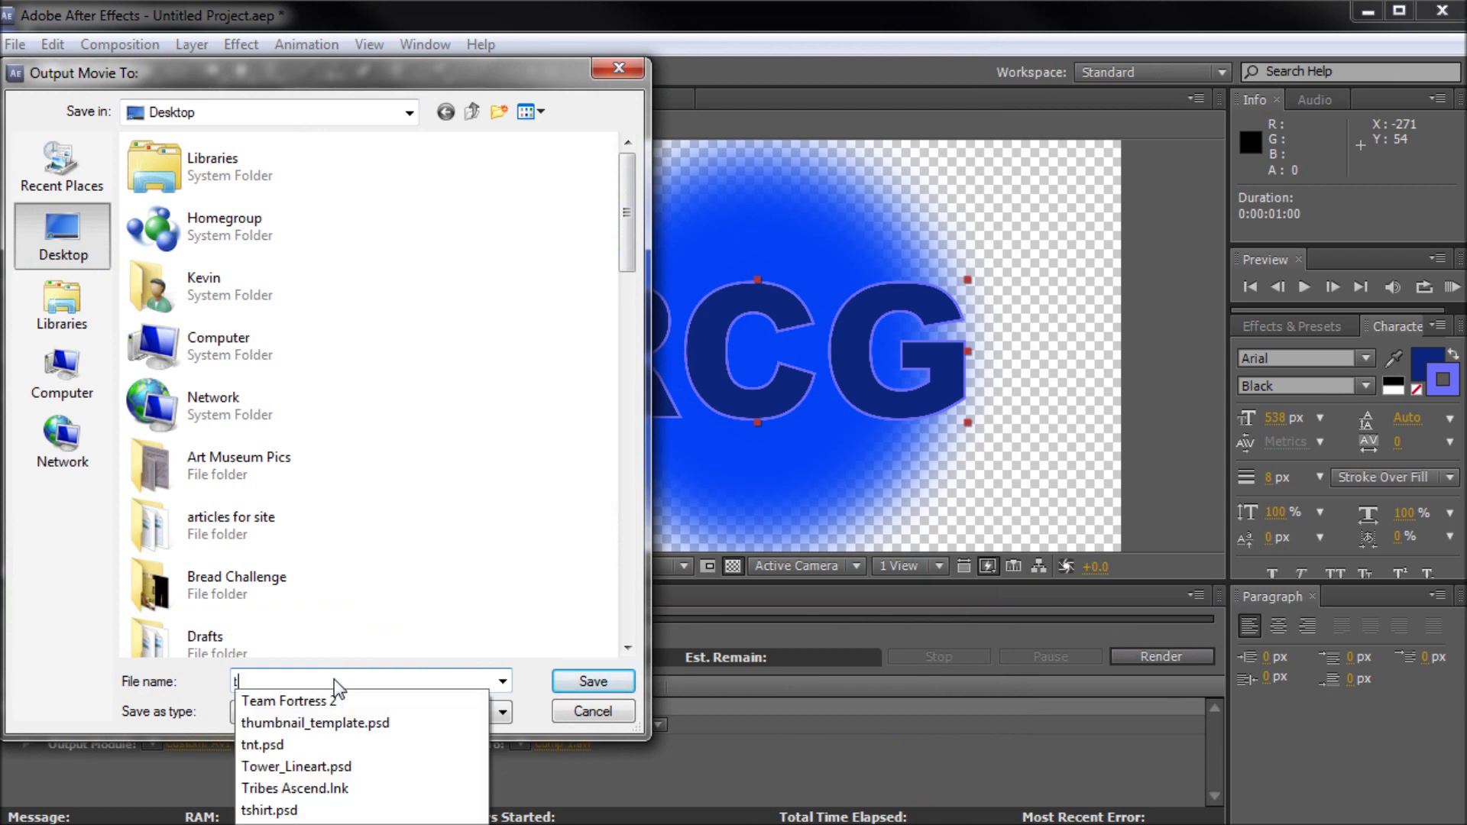
text(ransparent)
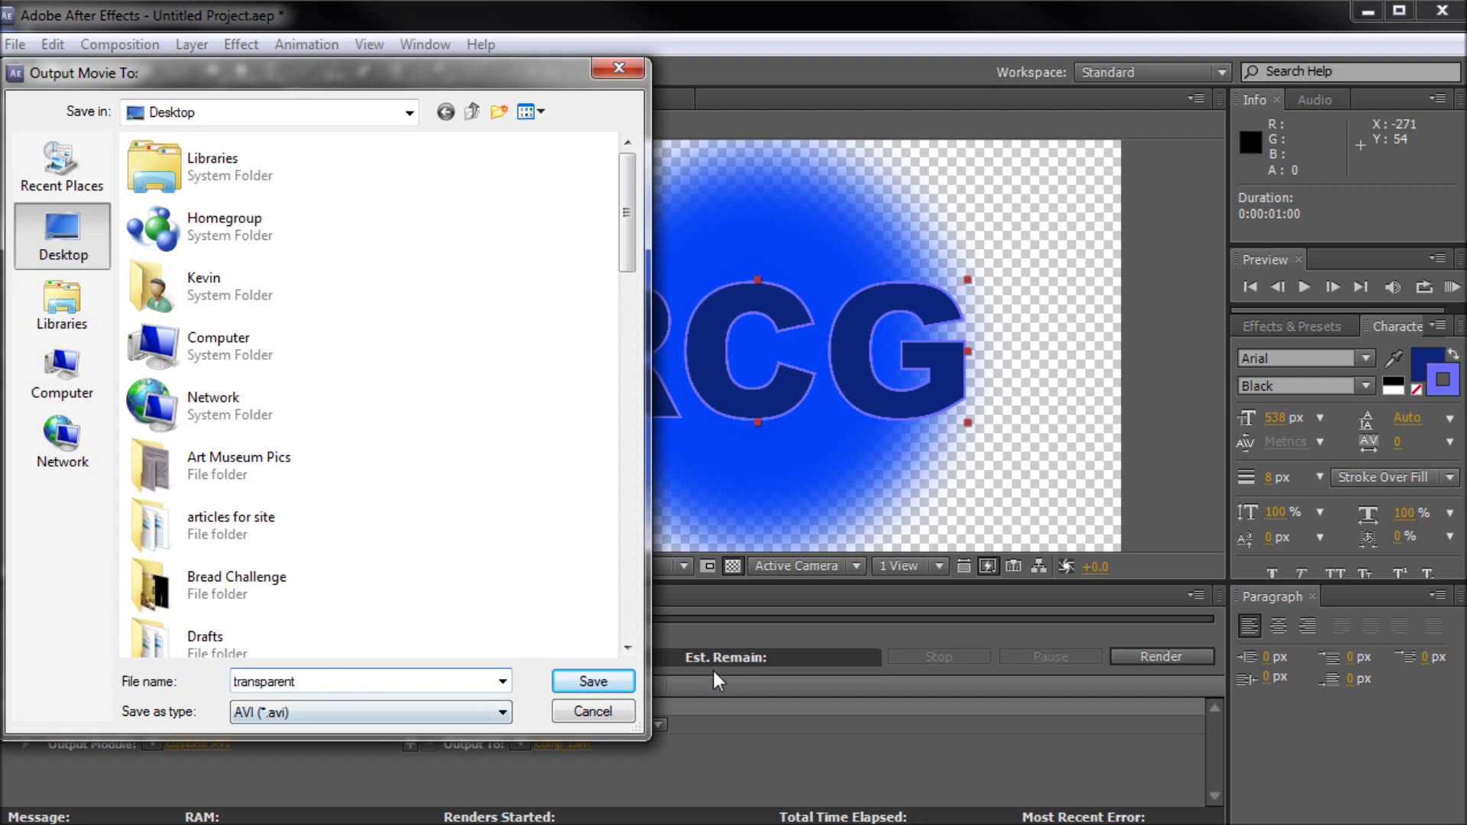
key(Return)
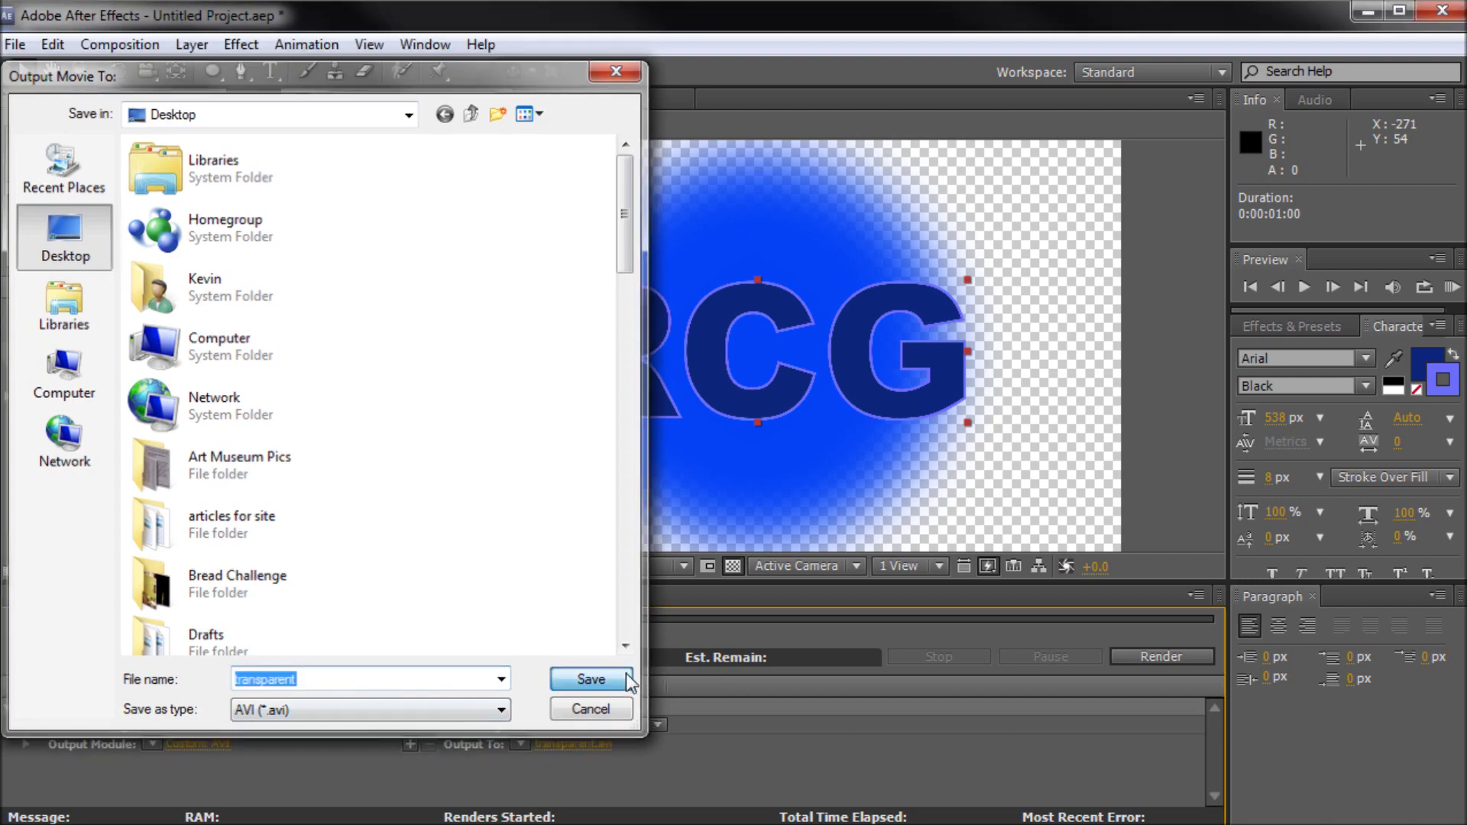
click(1158, 655)
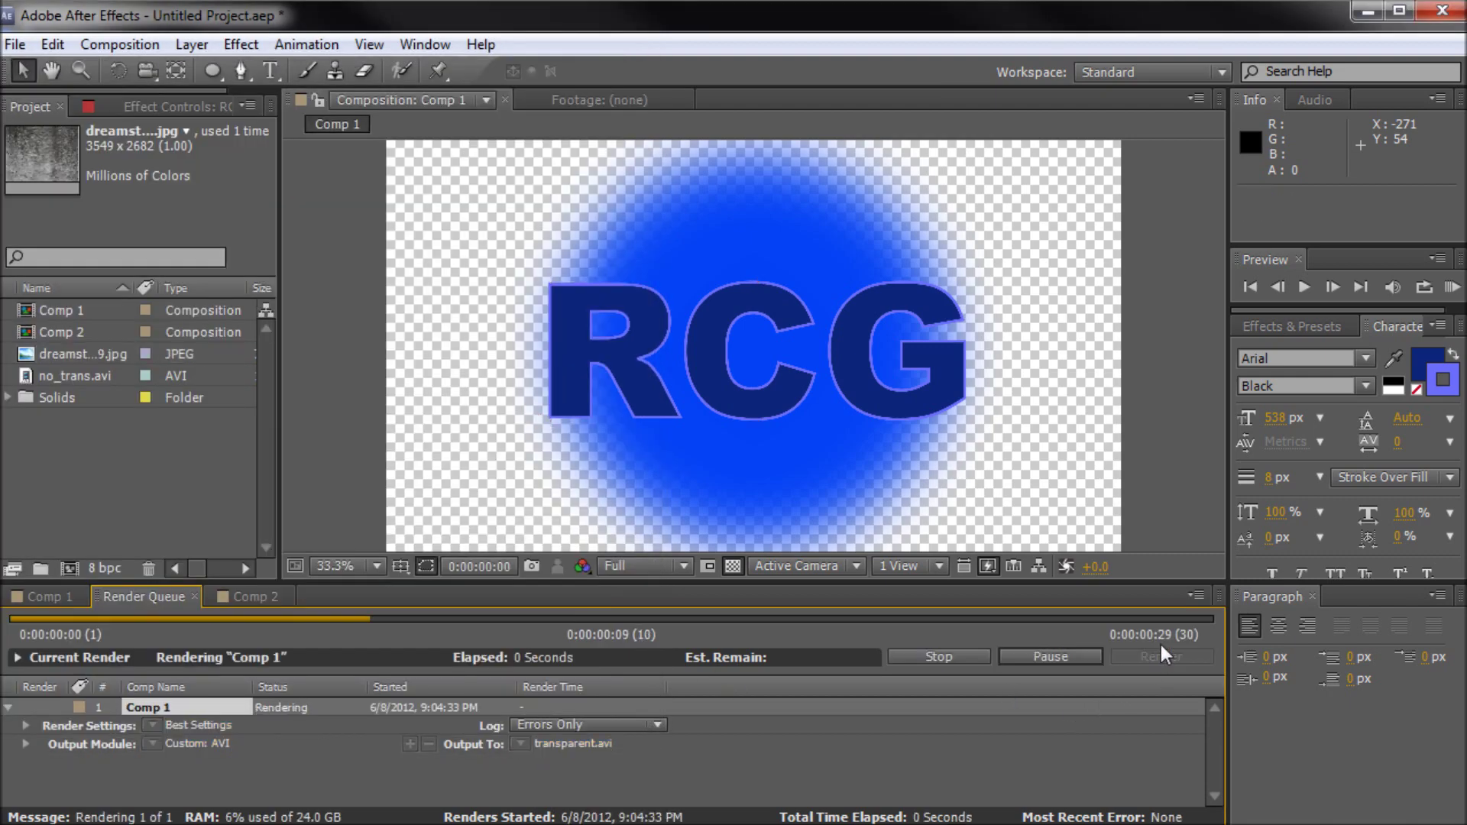
click(258, 593)
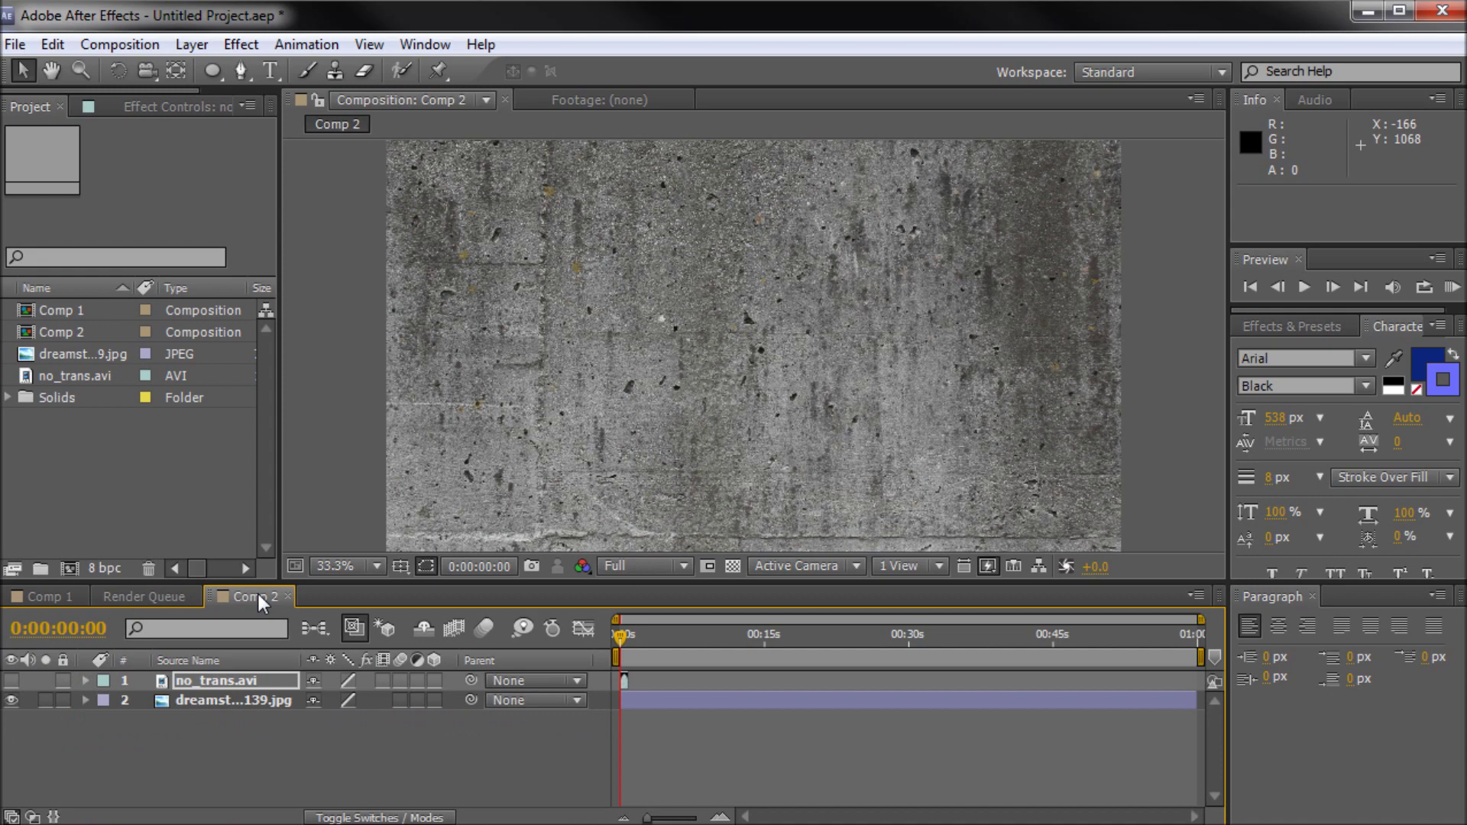
- Import transparent.avi from the Desktop and place it as the top layer over the concrete in Comp 2
double_click(90, 453)
click(581, 506)
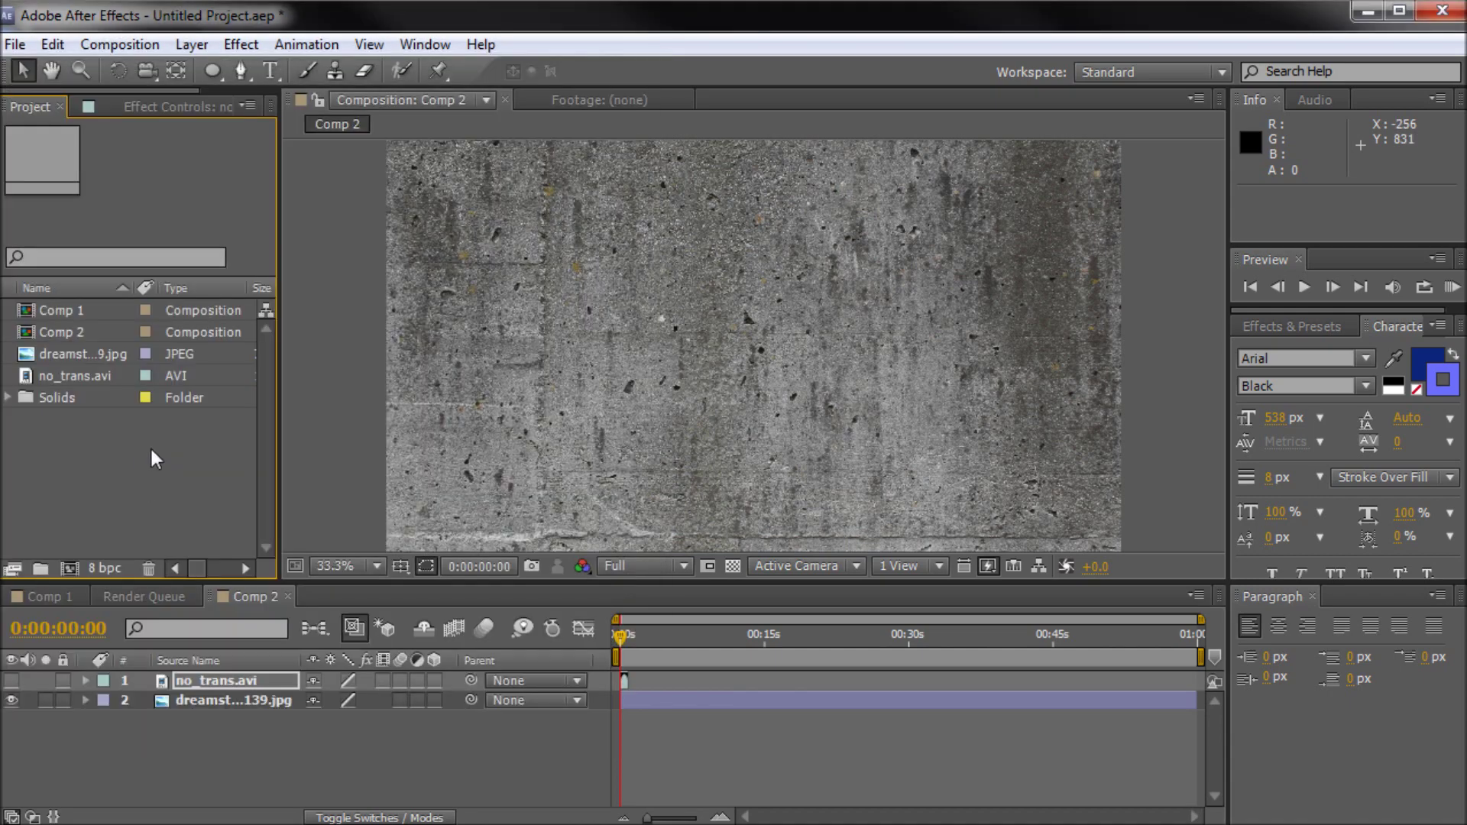
double_click(144, 467)
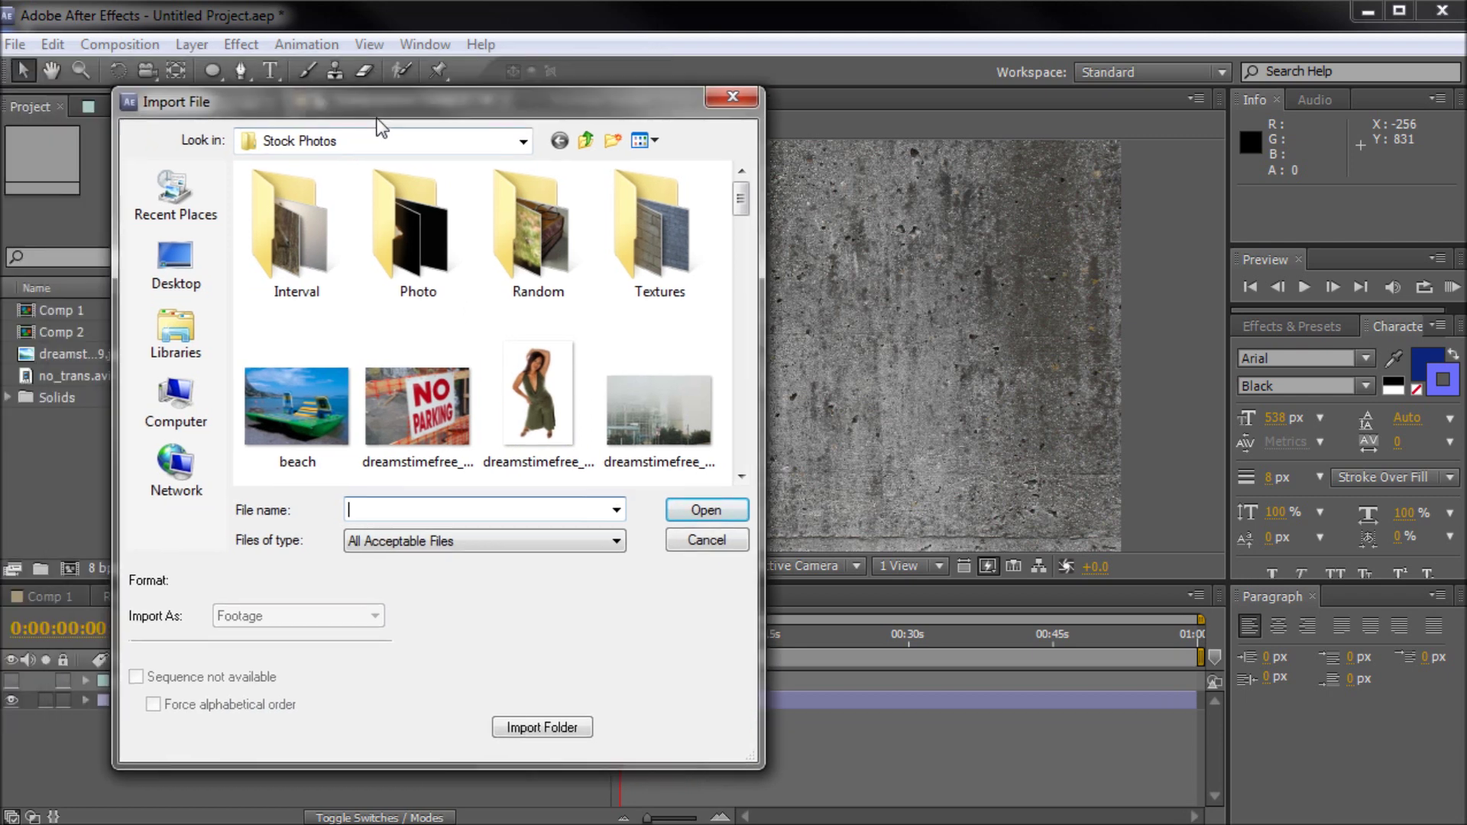
click(204, 263)
click(387, 507)
text(tr)
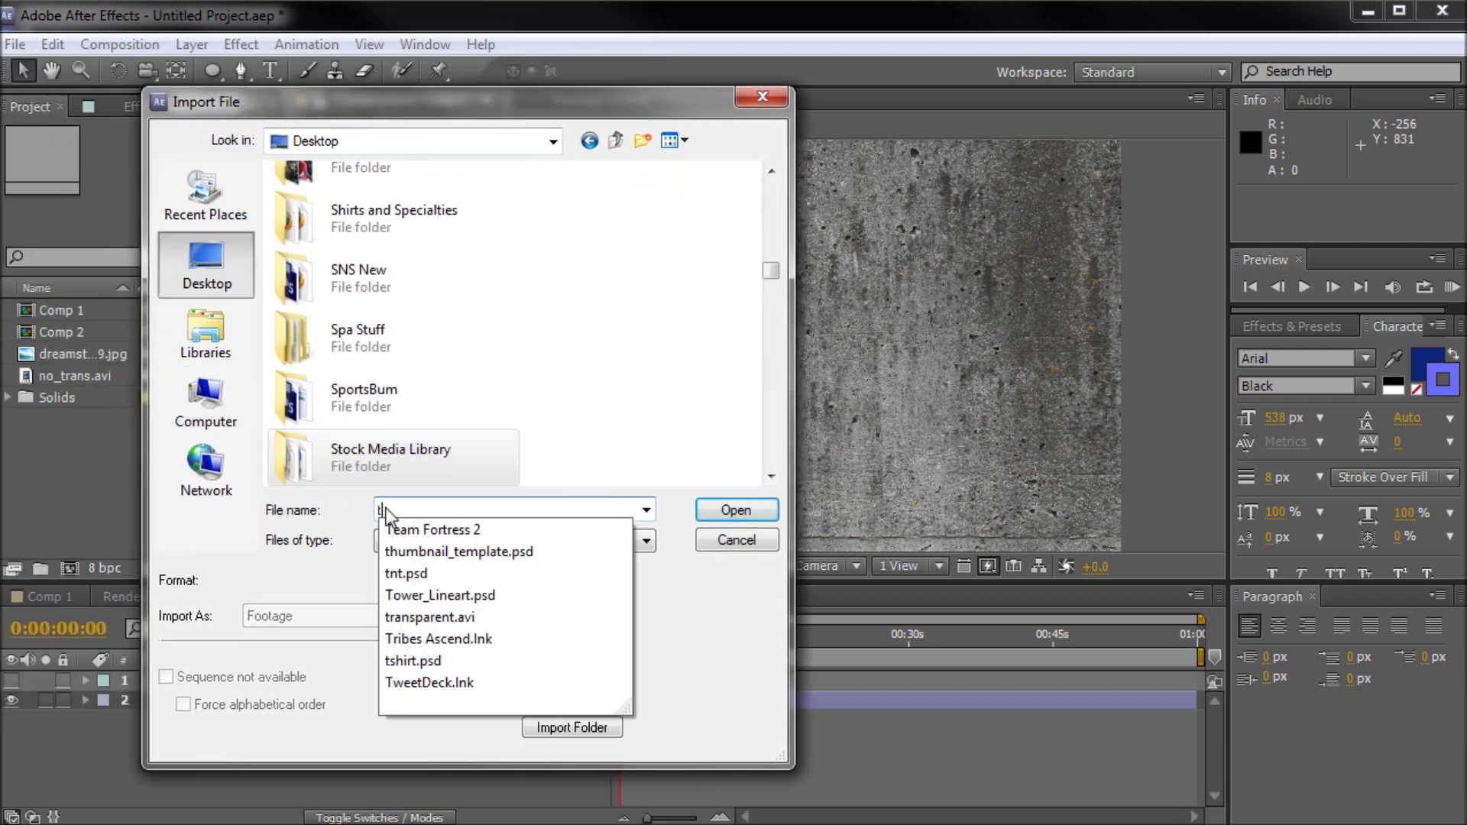
click(439, 535)
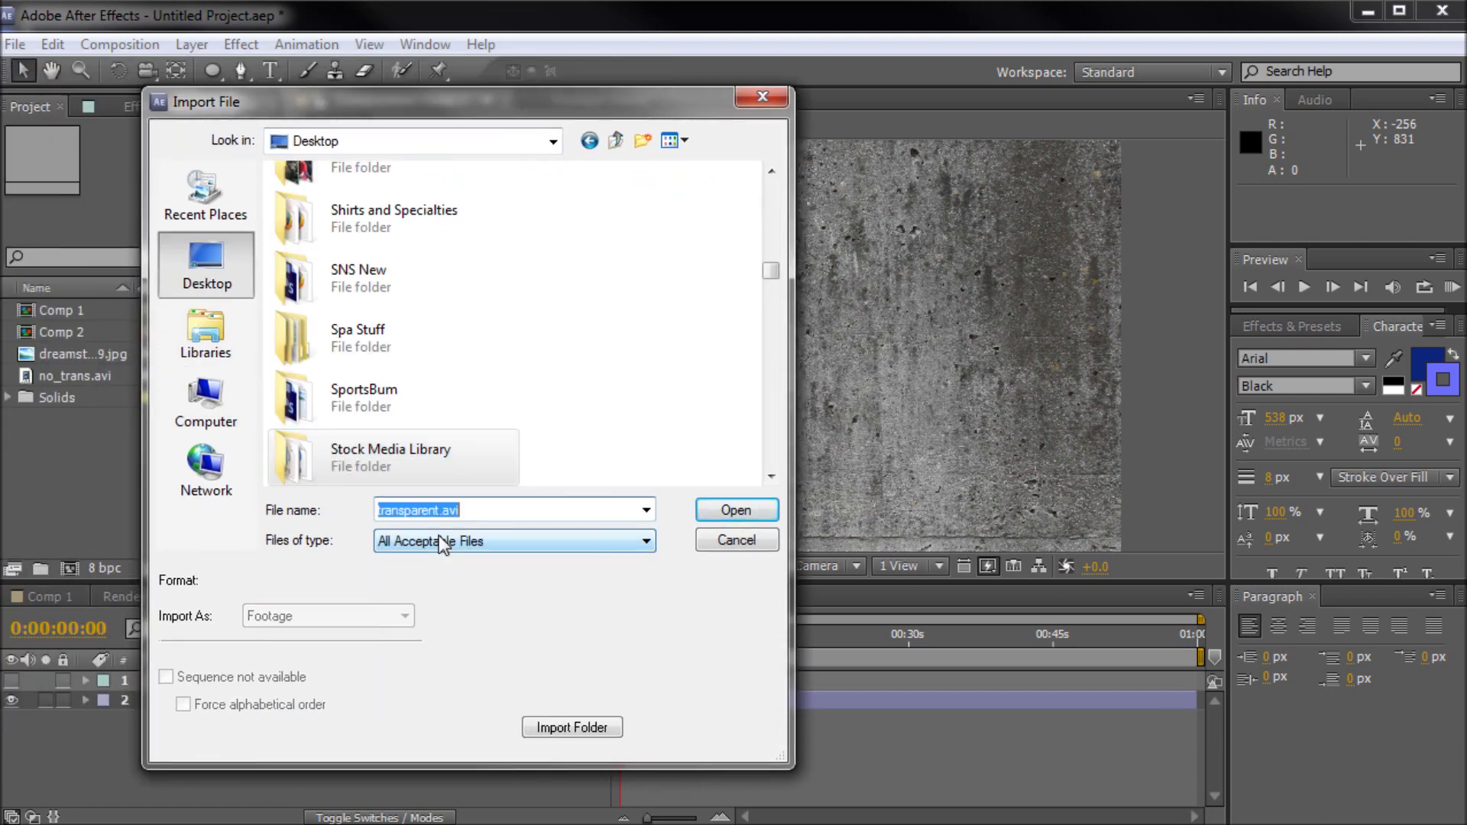
click(764, 511)
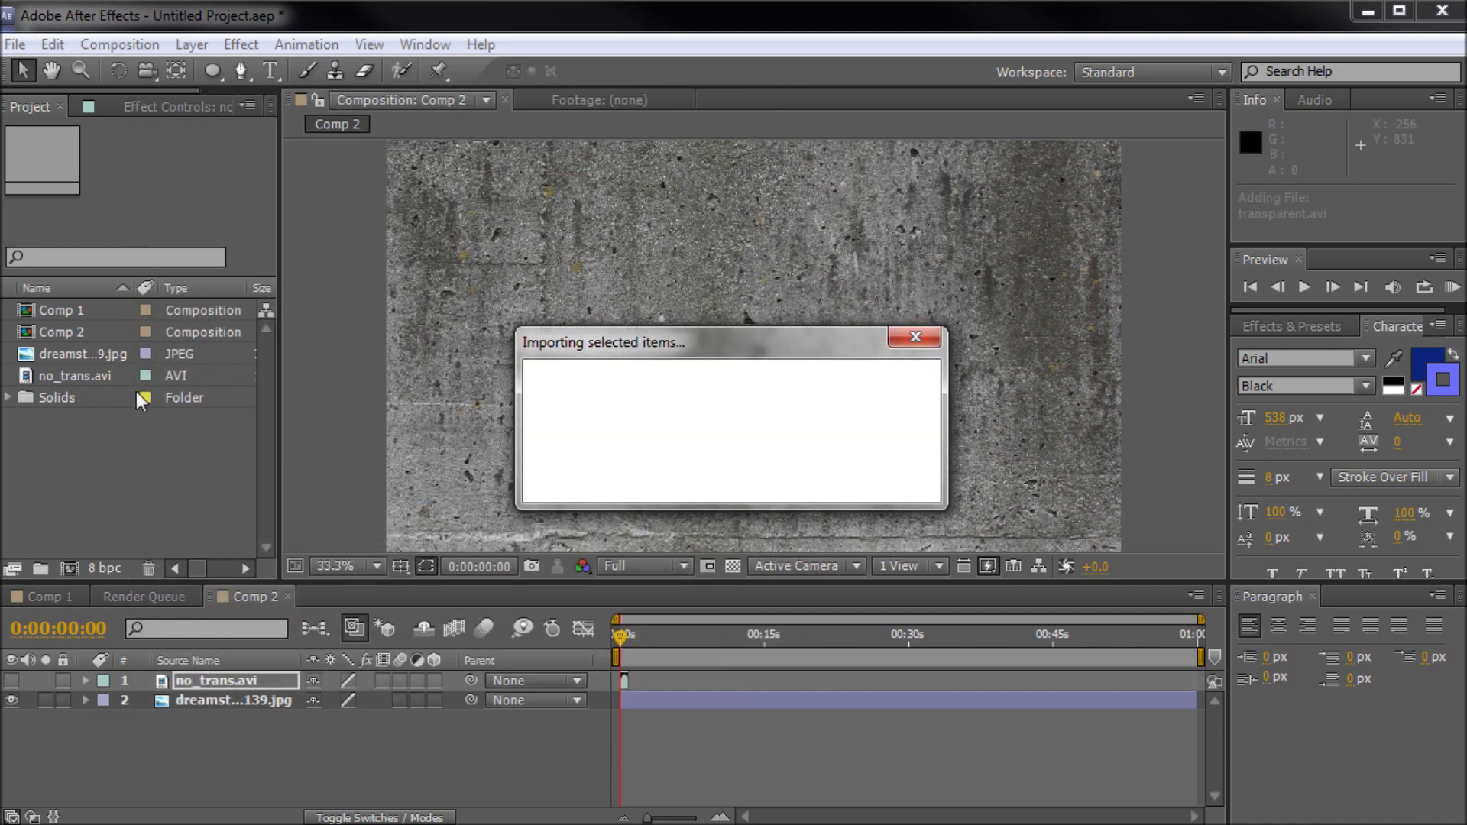
drag(56, 415, 760, 352)
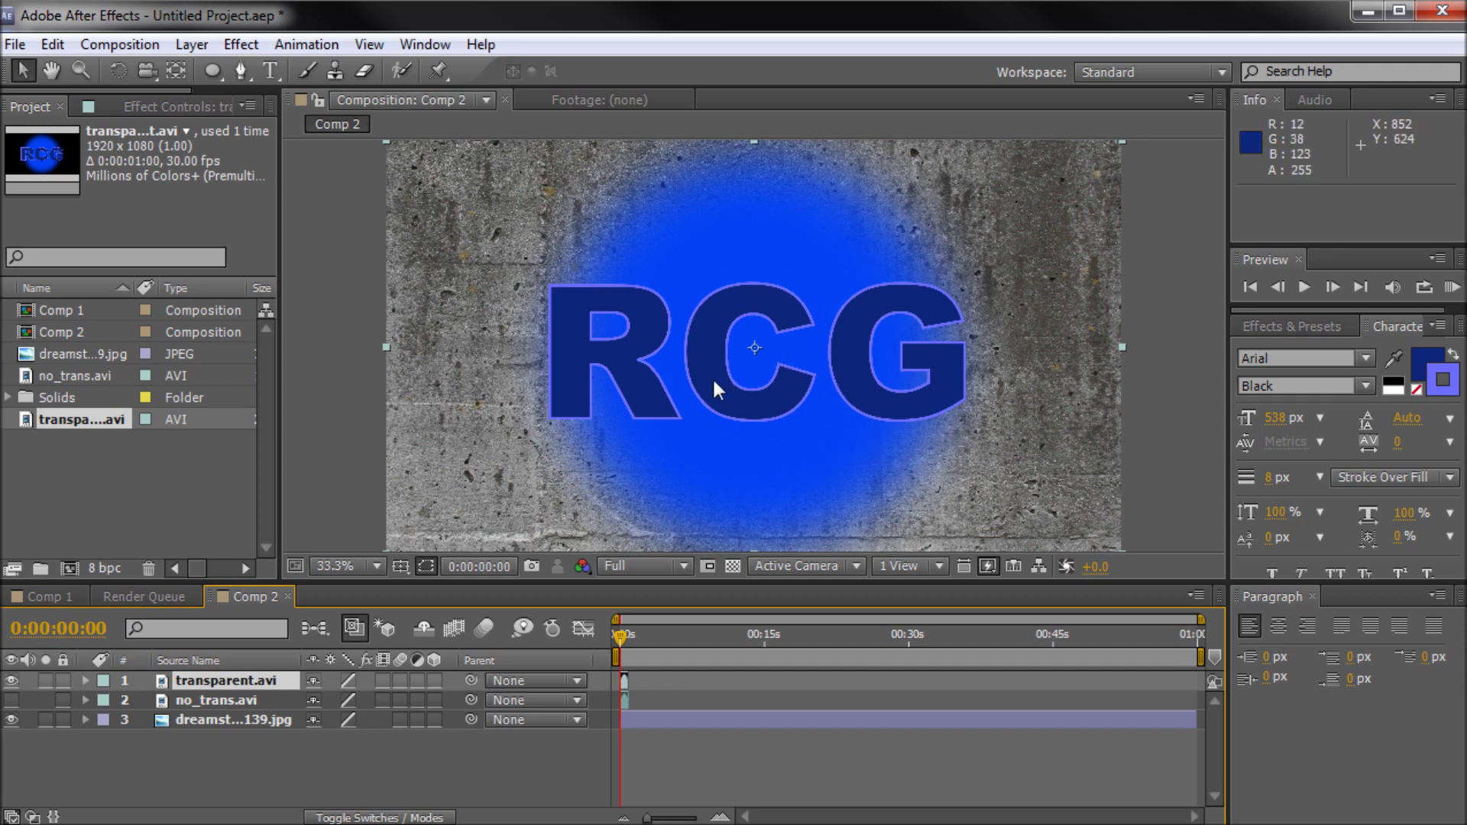
click(683, 455)
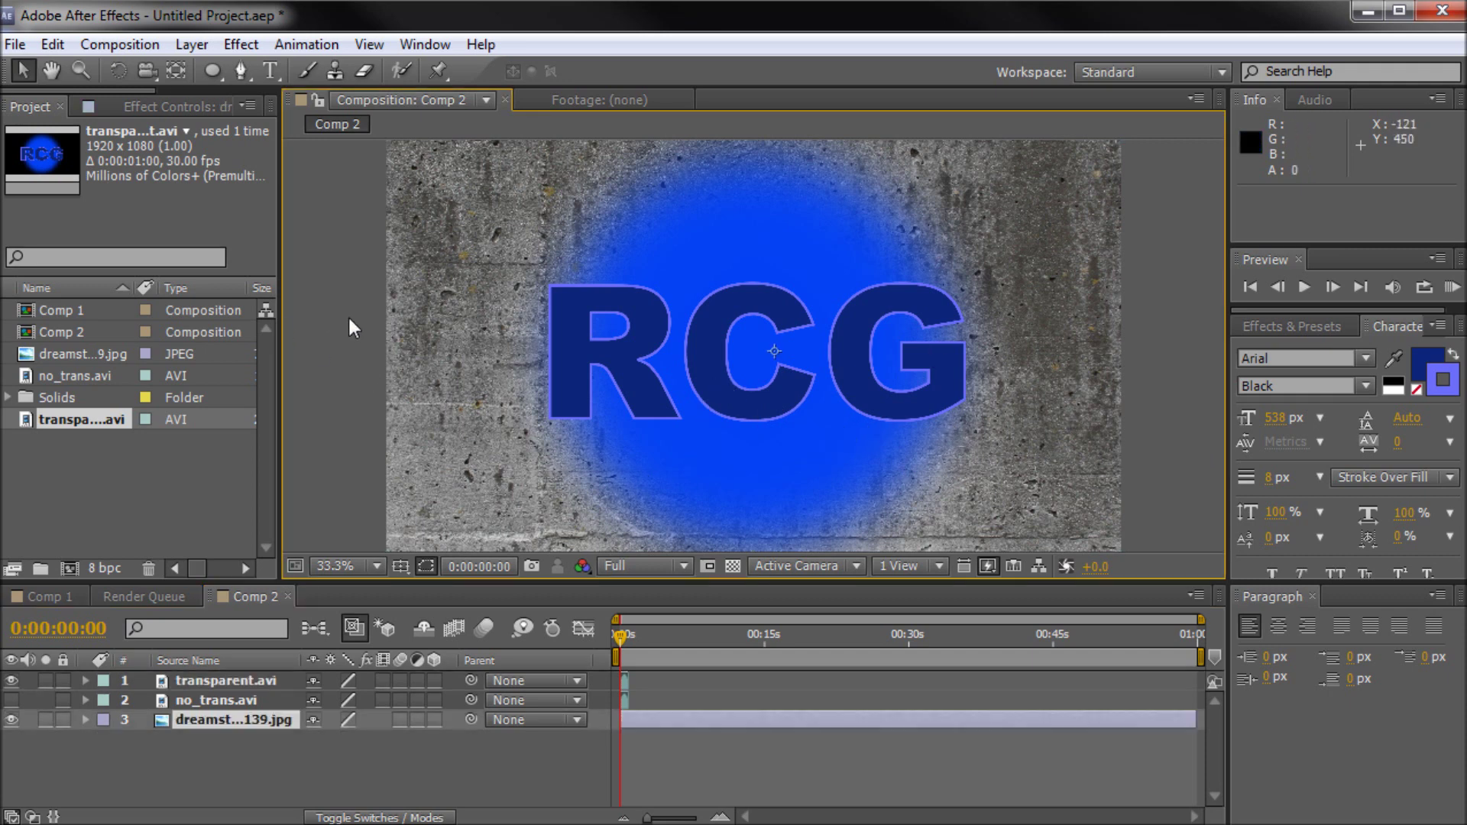